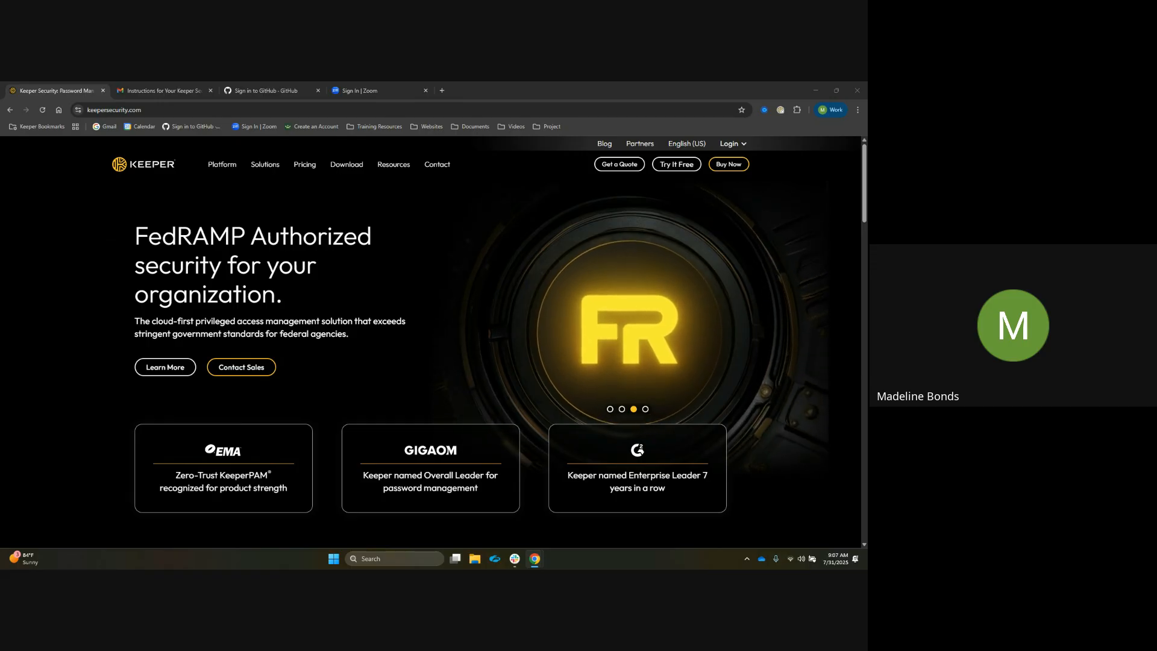
Open the Keeper account instructions e-mail and copy the sender's address
left_click(162, 90)
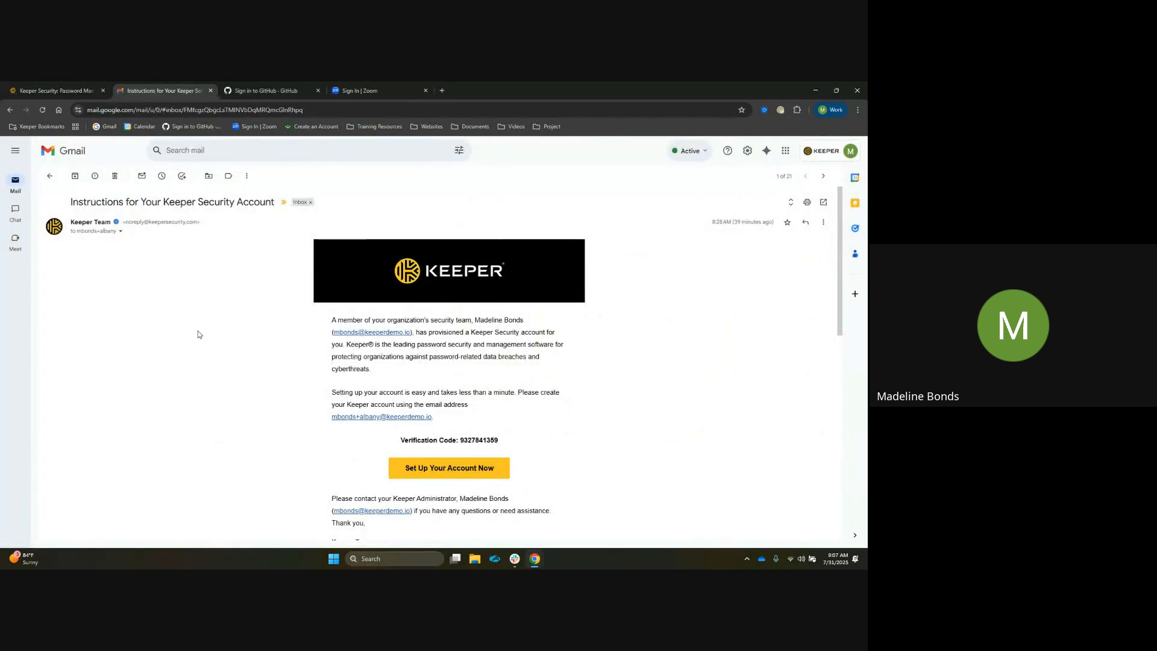
left_click_drag(125, 222, 194, 228)
right_click(192, 226)
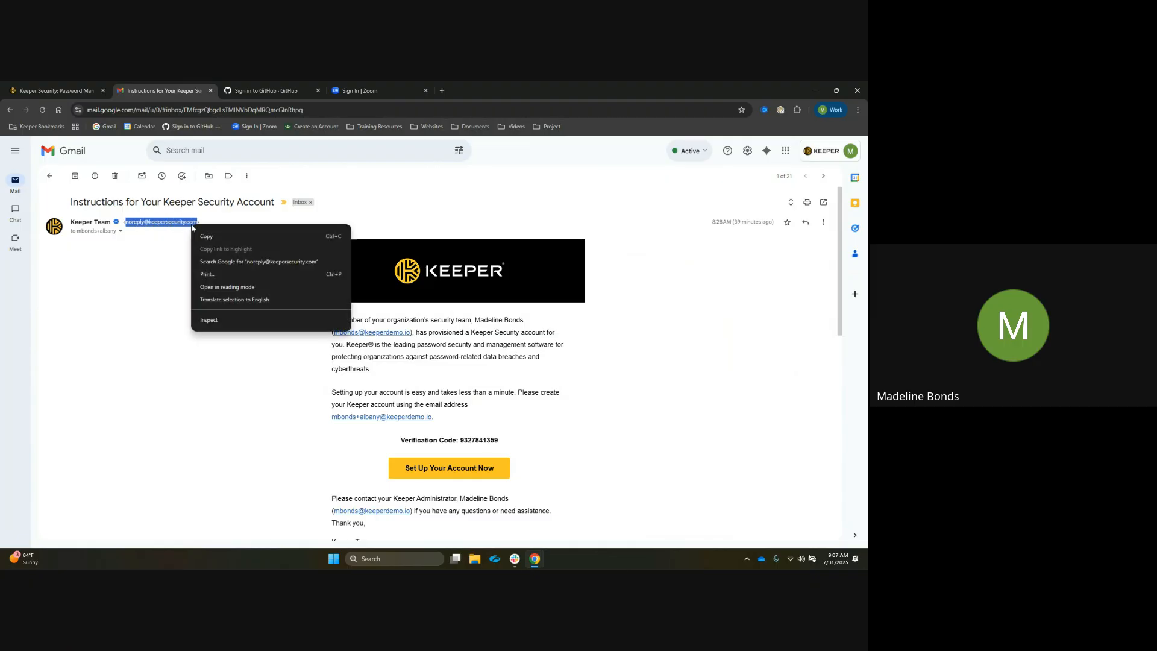
left_click(206, 236)
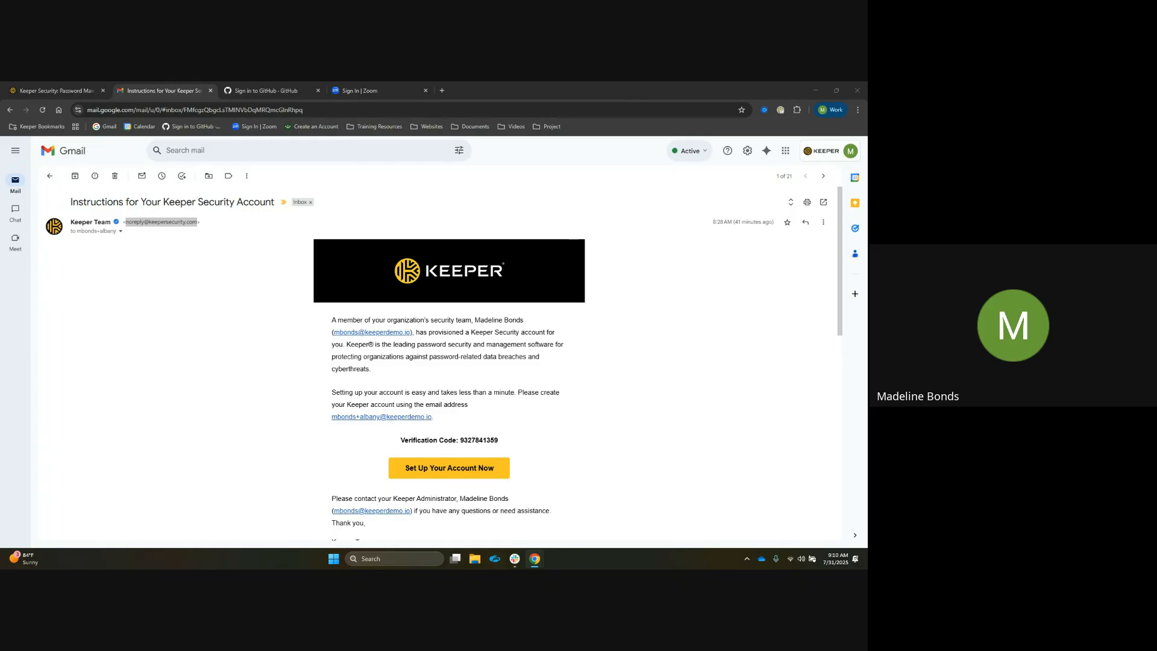
Start account setup from the e-mail's Set Up Your Account Now link and return to the vault login tab
left_click(246, 393)
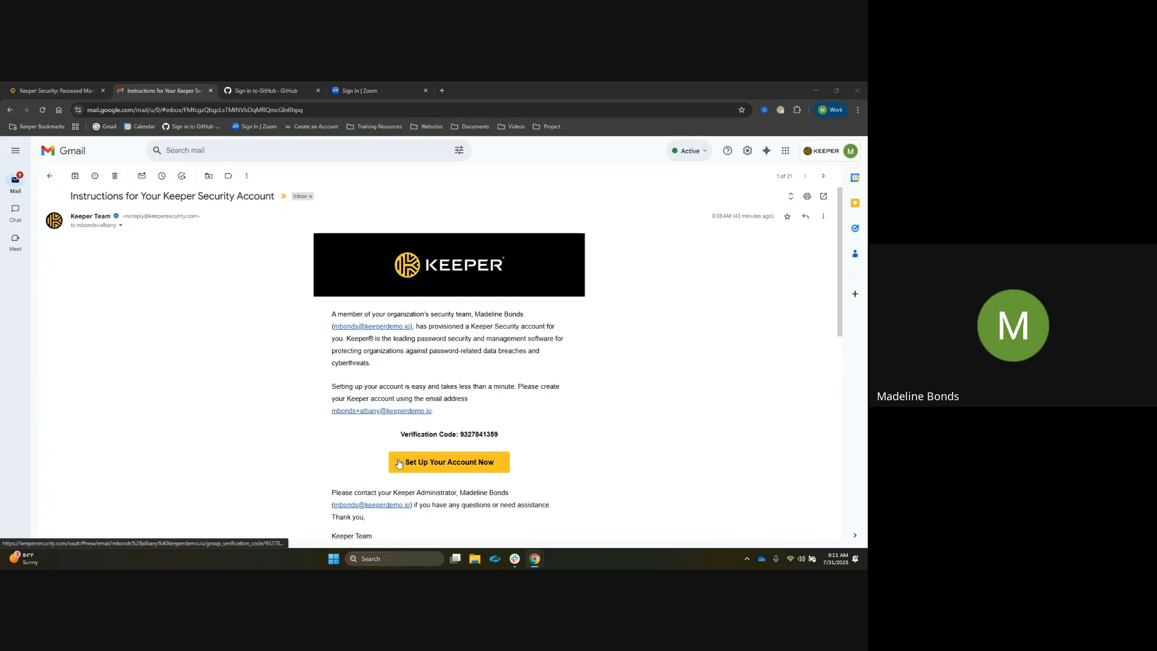
scroll(441, 456, "down", 1)
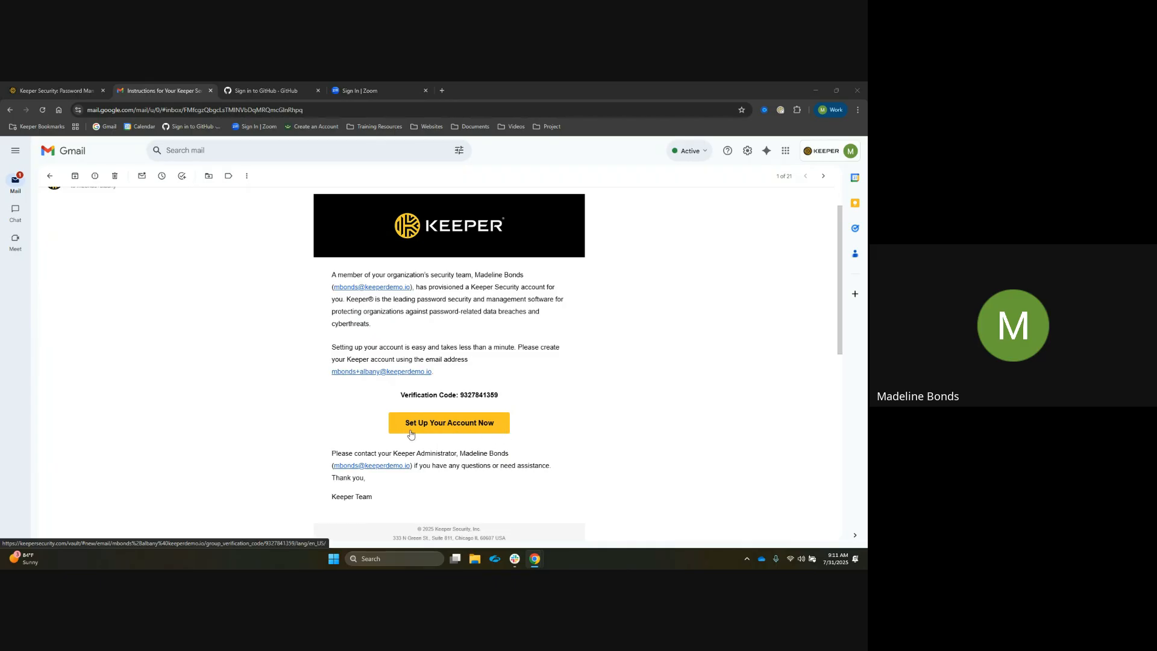
left_click(499, 429)
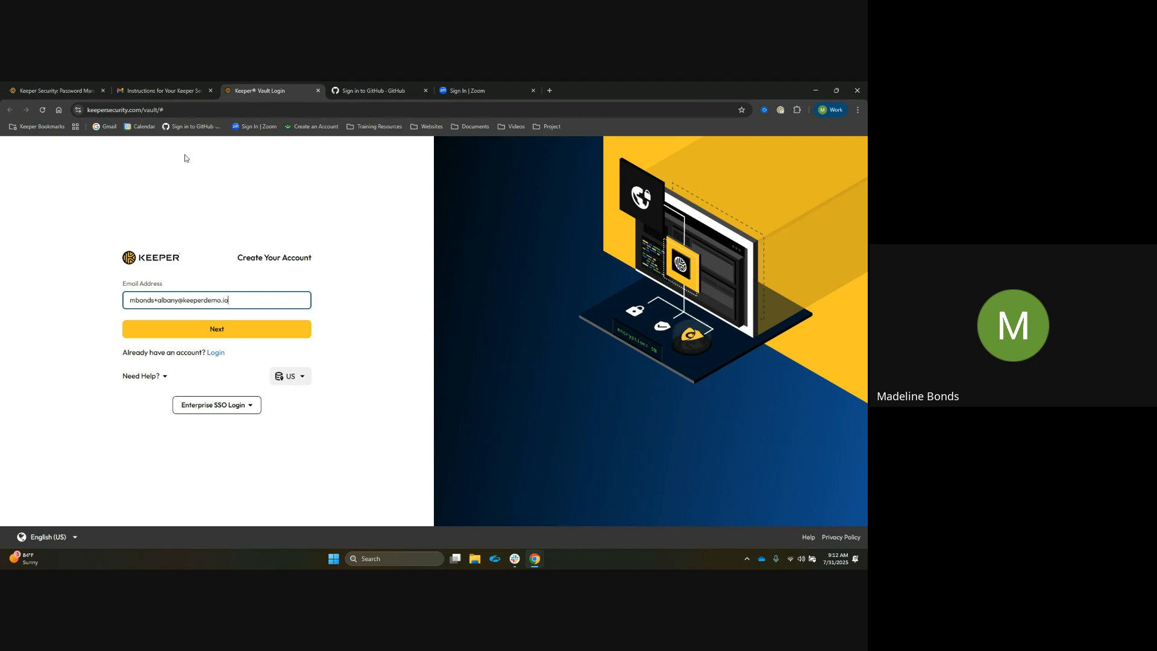
left_click(185, 91)
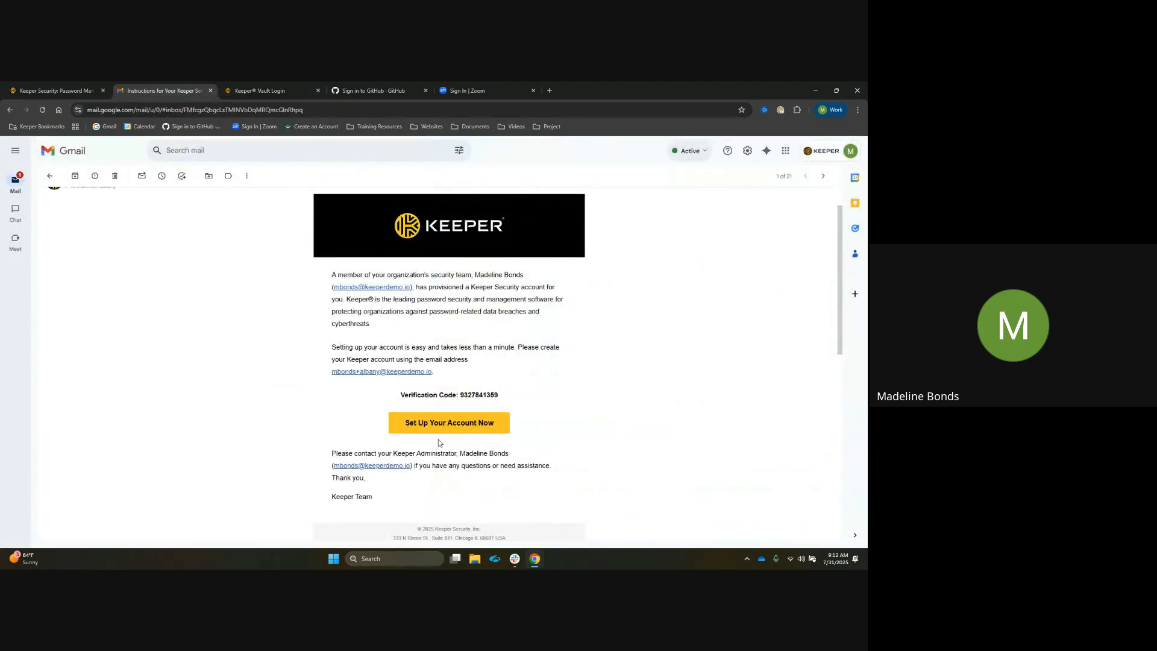
left_click(282, 89)
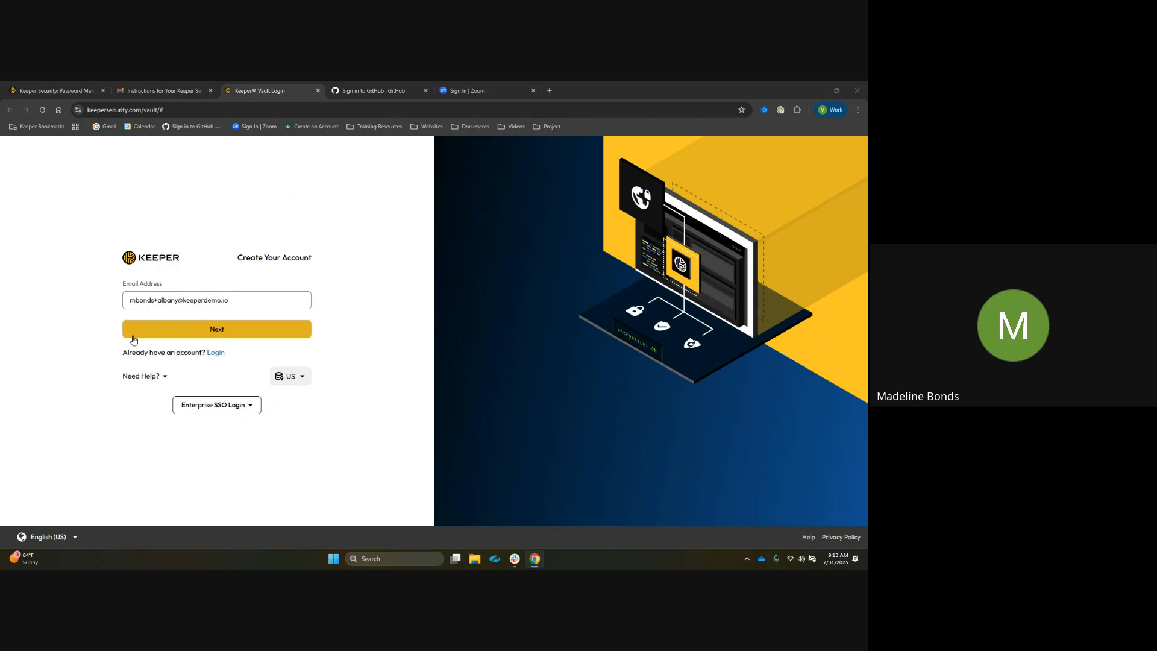
Continue with the prefilled e-mail address and log in with the account's master password
left_click(133, 337)
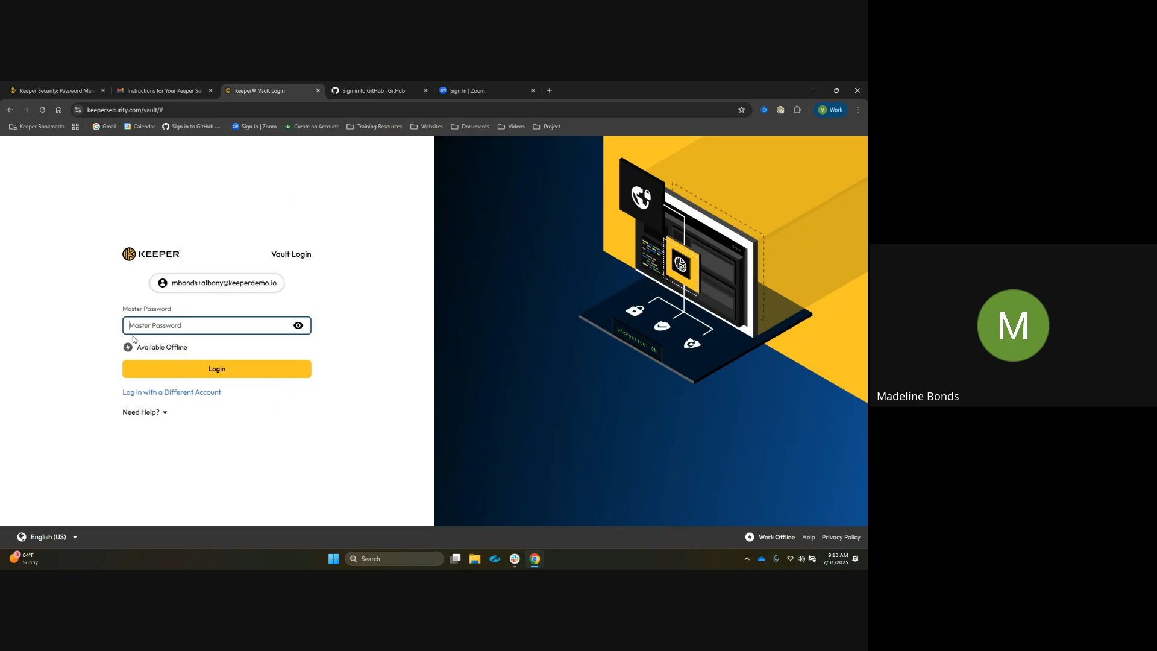
type("••••••••••••")
key("Return")
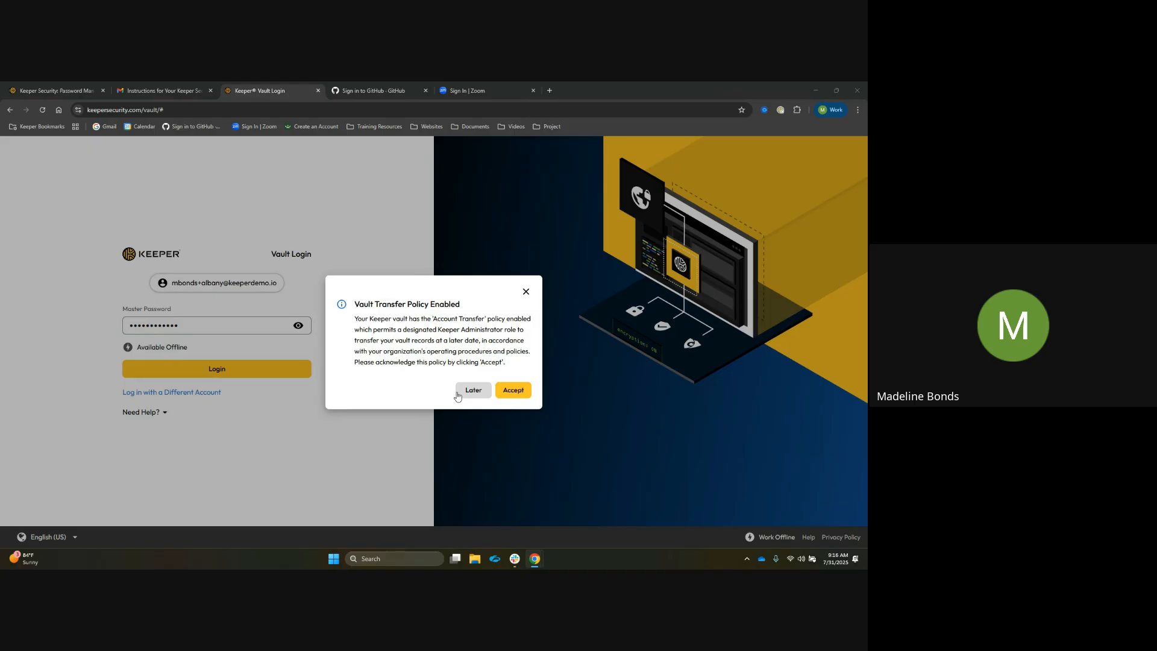
Accept the Vault Transfer Policy and dismiss the Get Started checklist
left_click(520, 391)
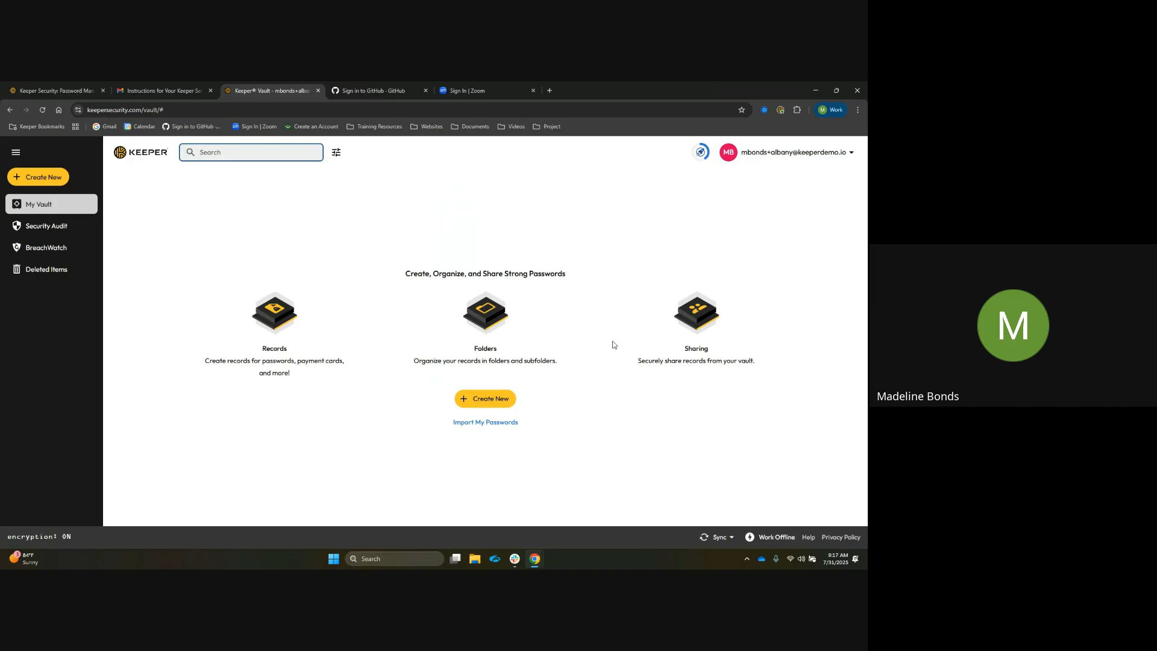
left_click(701, 154)
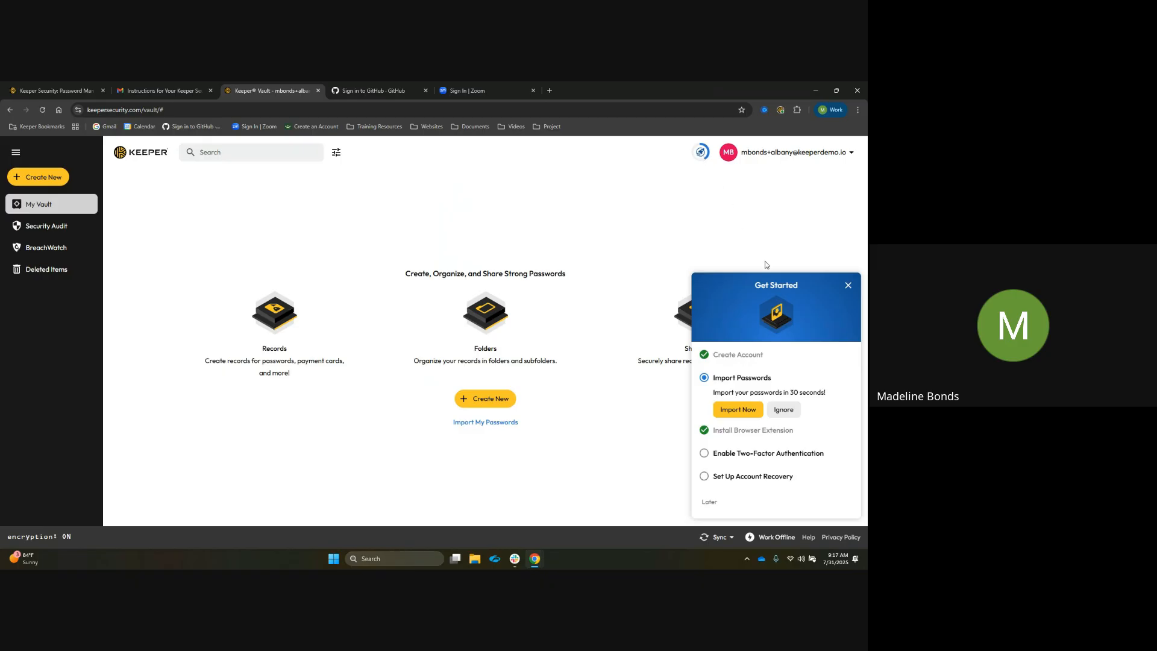
left_click(848, 284)
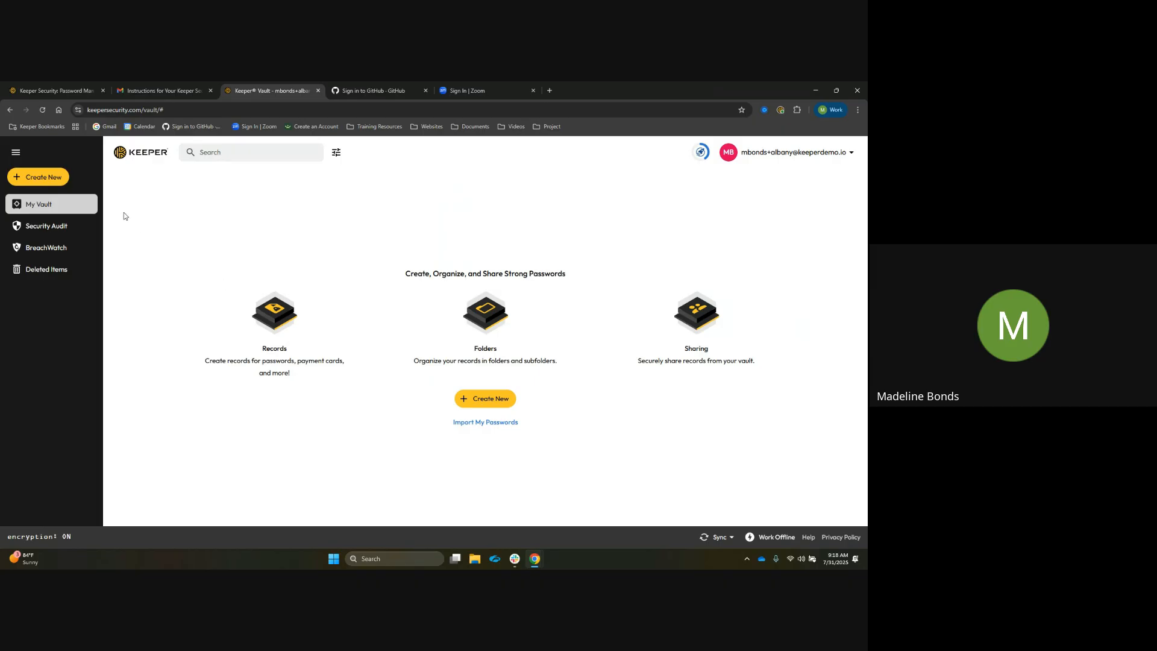
Create a new Login-type record titled Github
left_click(62, 183)
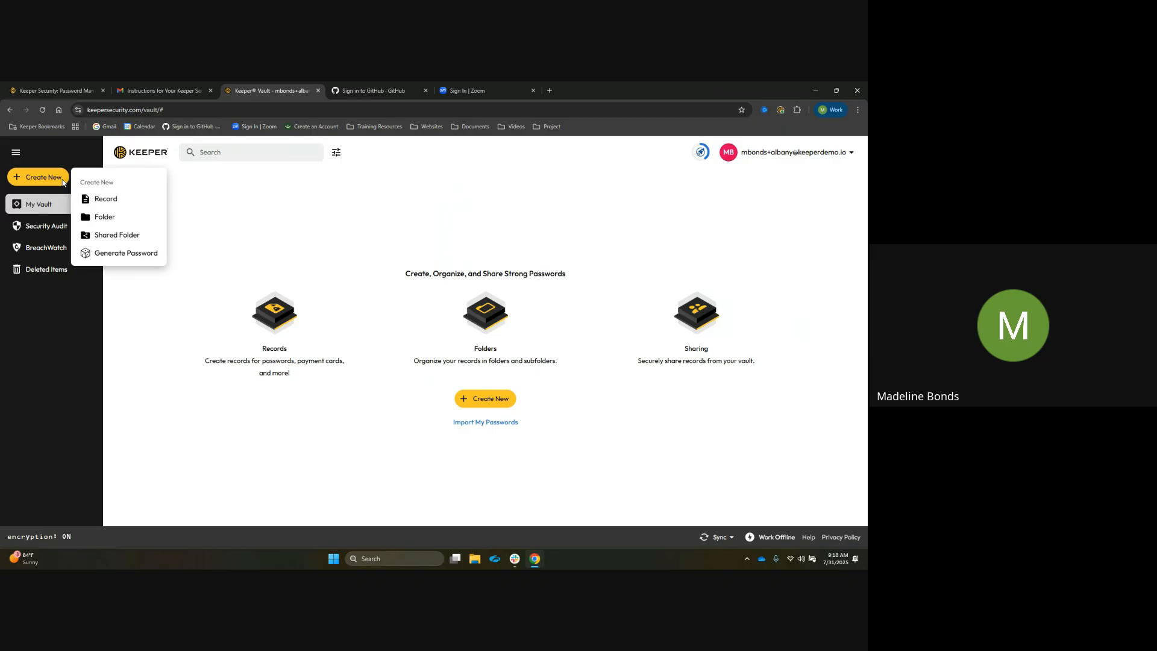
left_click(143, 203)
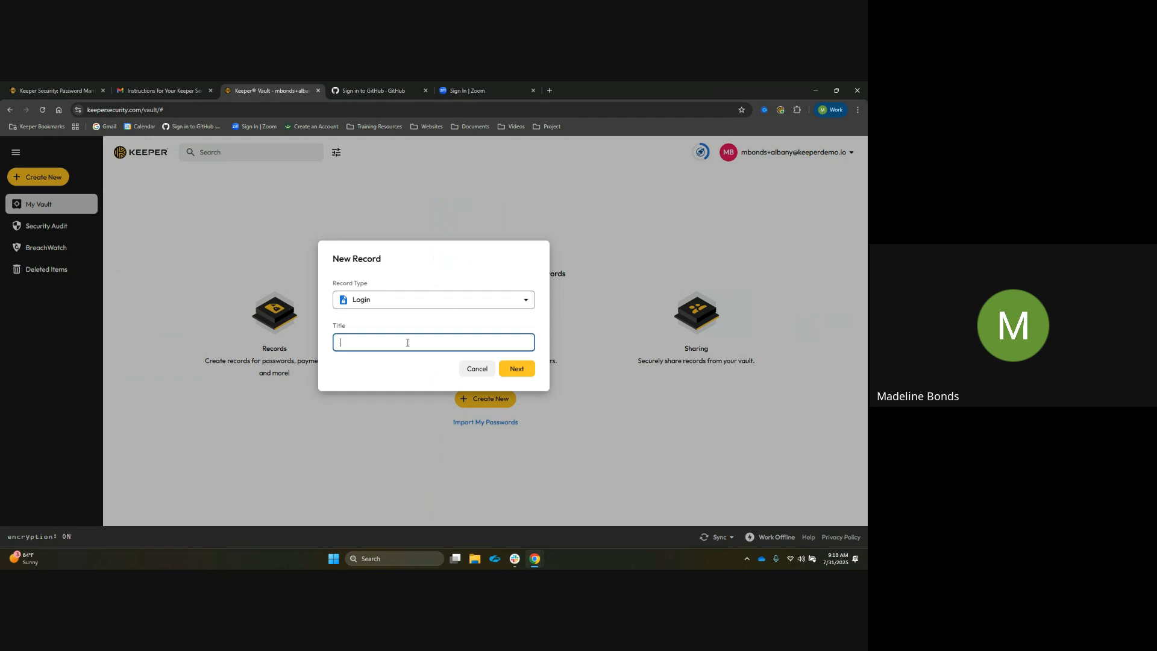
left_click(490, 302)
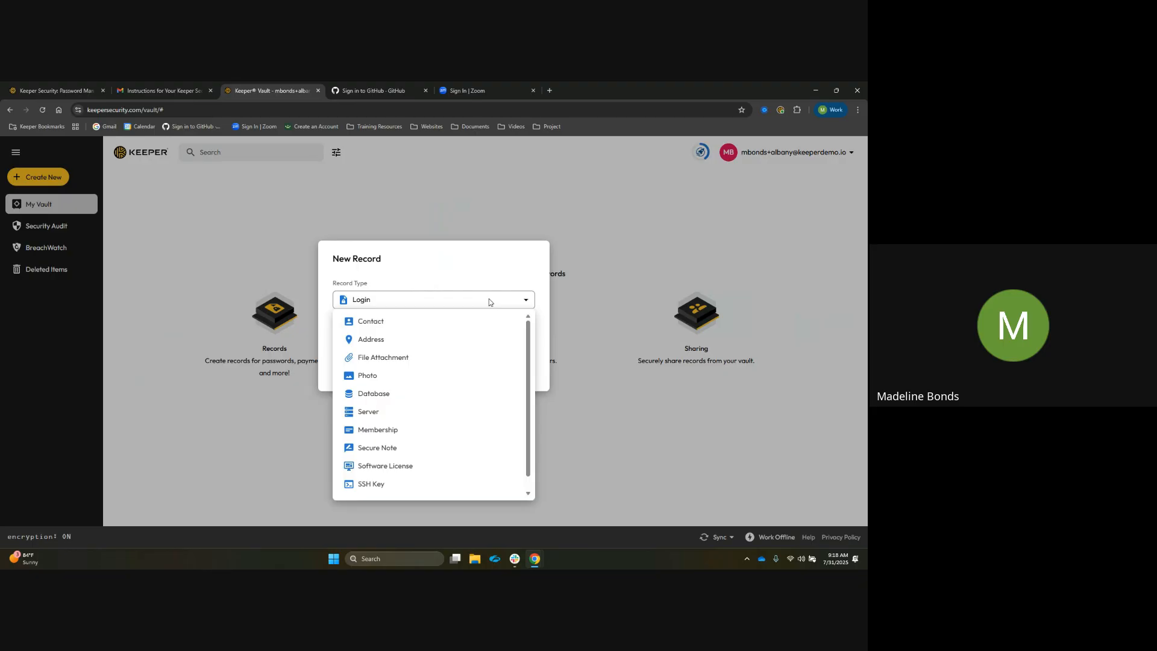
left_click(488, 300)
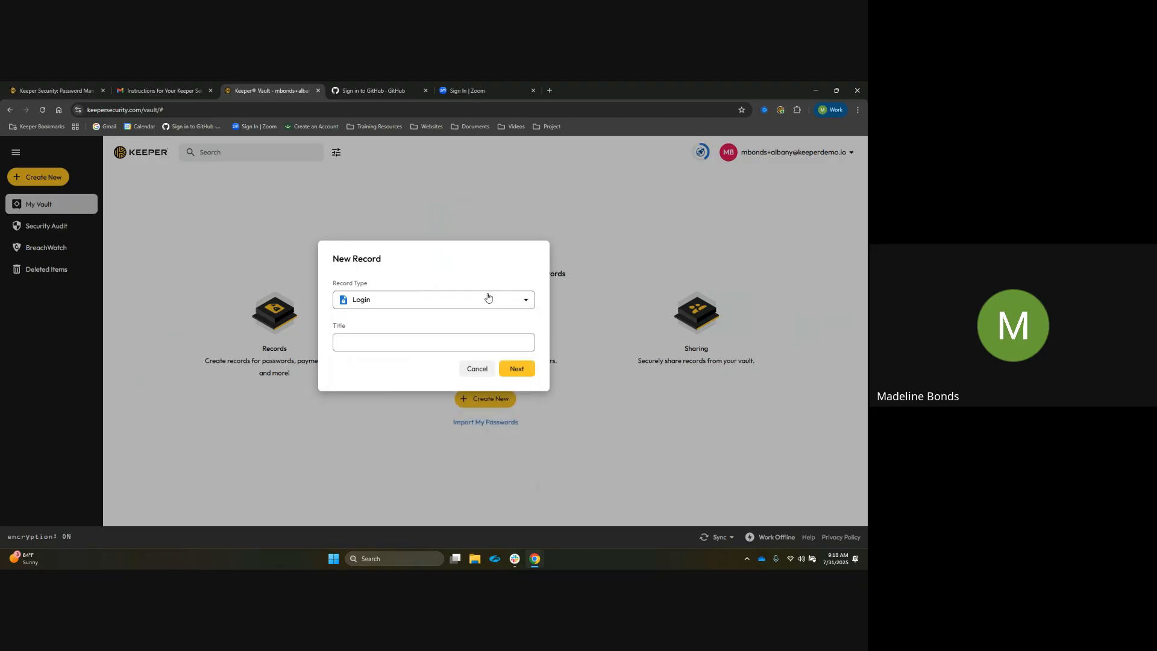
left_click(404, 344)
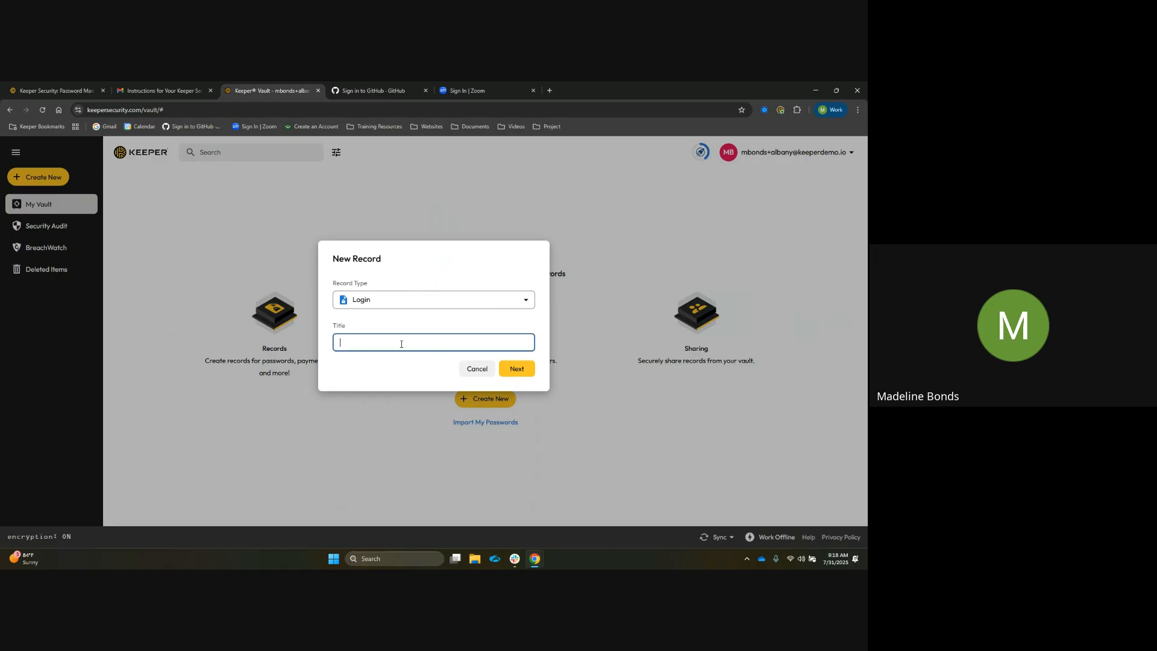
type("Github")
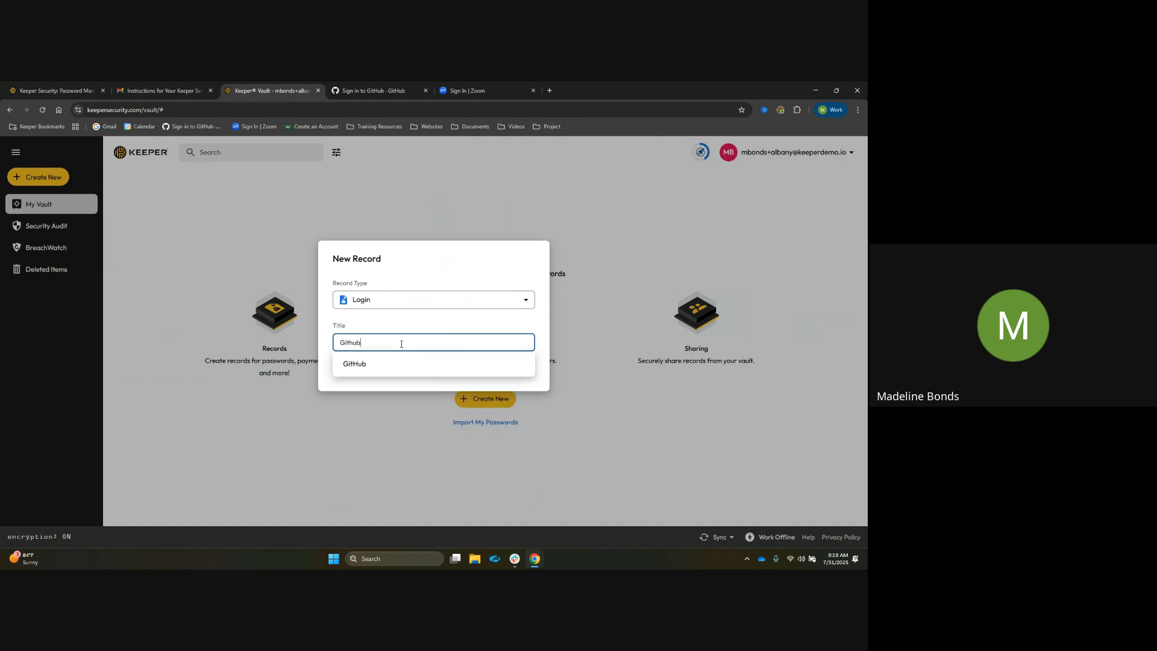
left_click(444, 330)
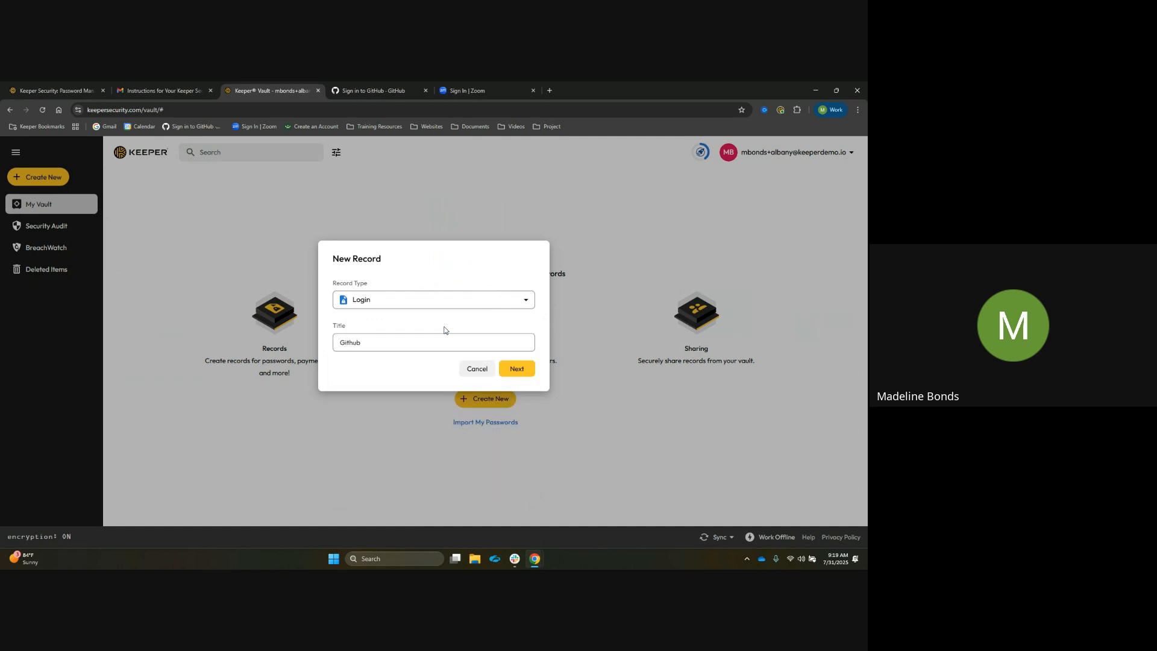
left_click(517, 370)
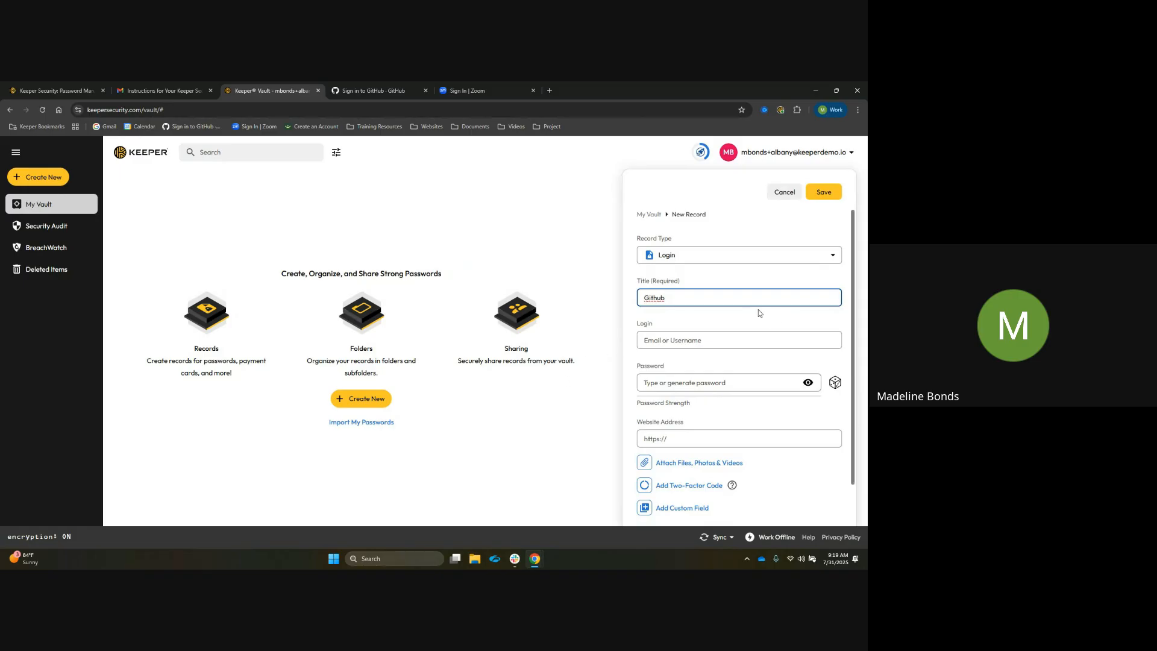
Paste the GitHub account's e-mail address into the record's Login field
scroll(783, 299, "down", 1)
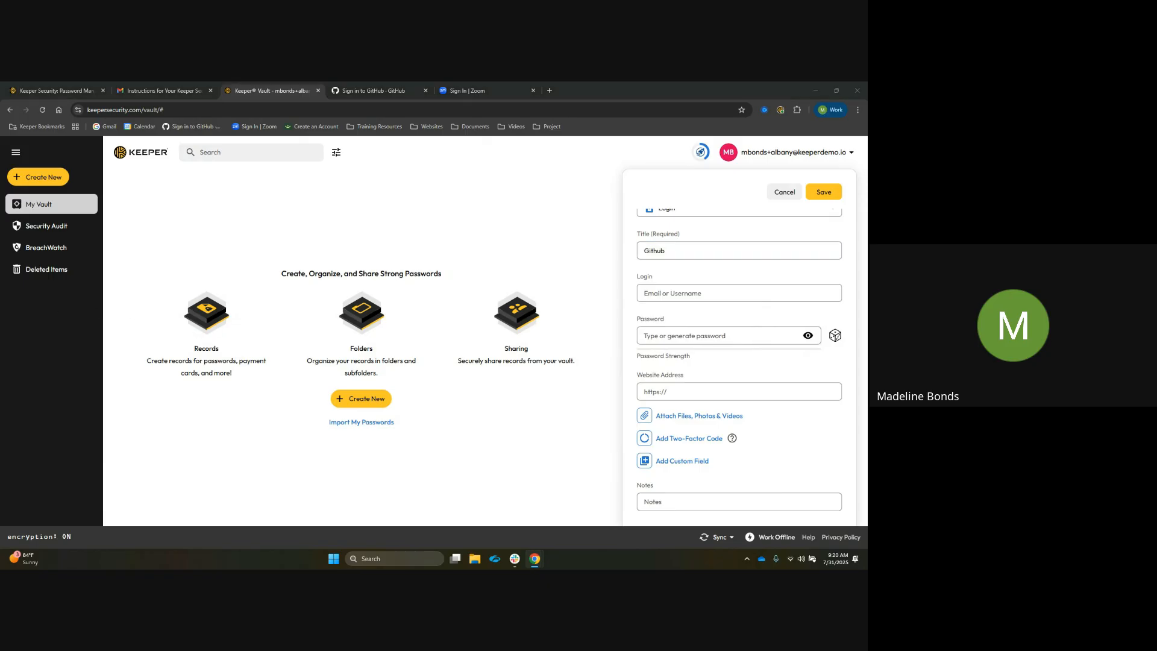
left_click(670, 293)
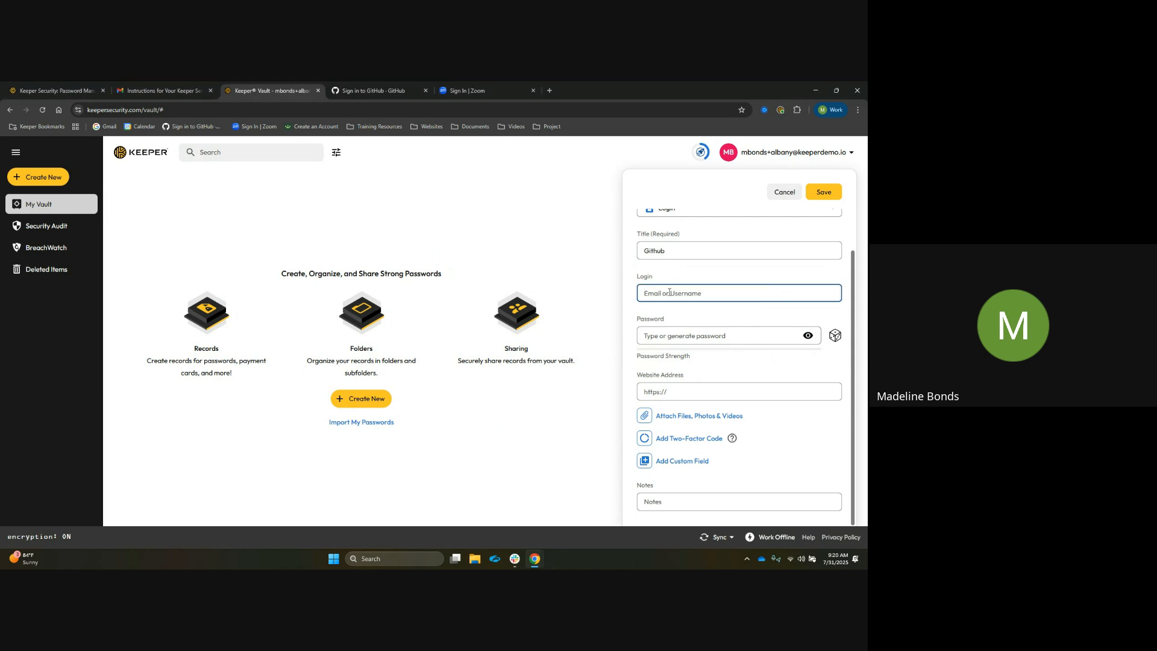
key("ctrl+v")
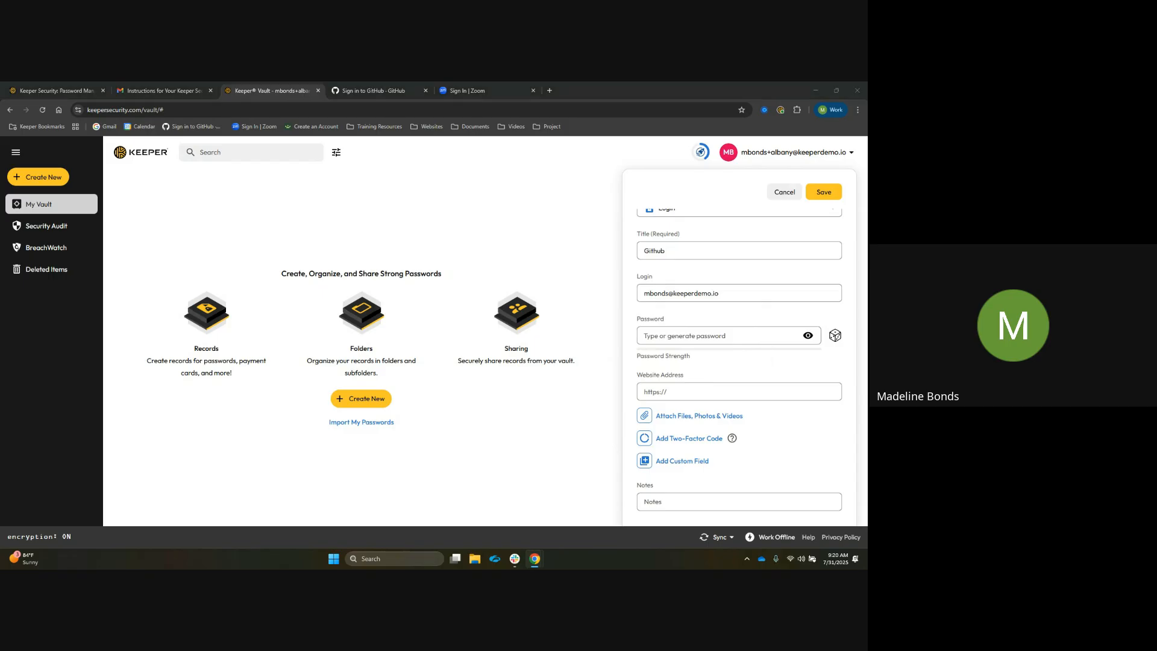
Paste the GitHub account password into the record's Password field
left_click(694, 335)
key("ctrl+v")
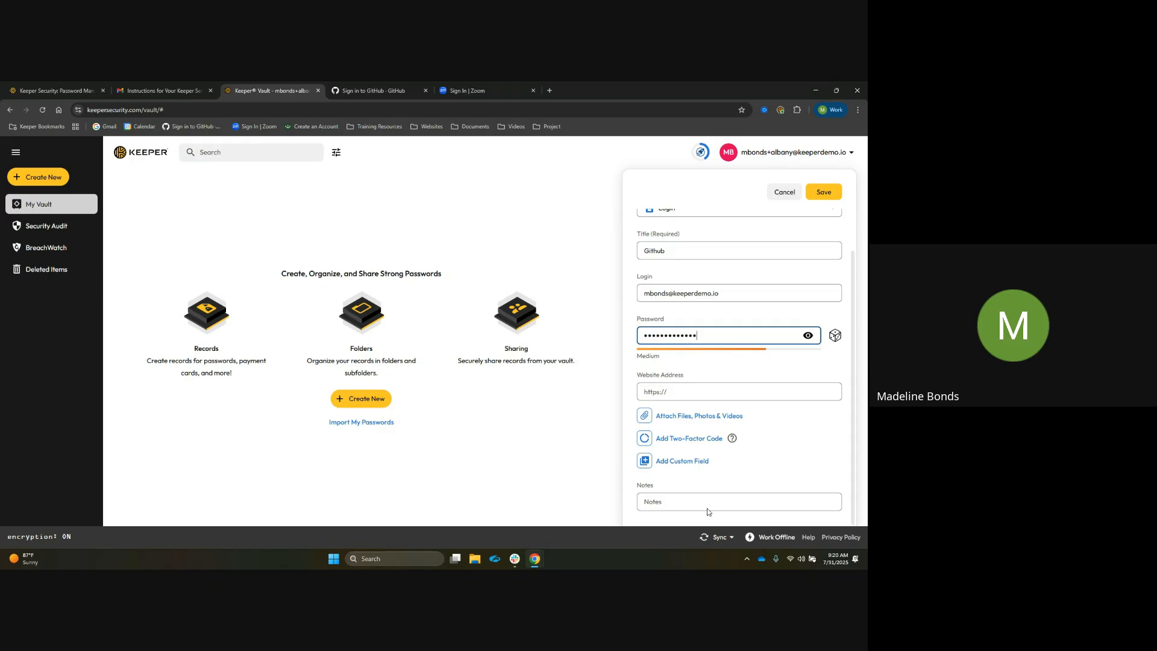
Copy the GitHub sign-in page URL and paste it as the record's Website Address
left_click(696, 389)
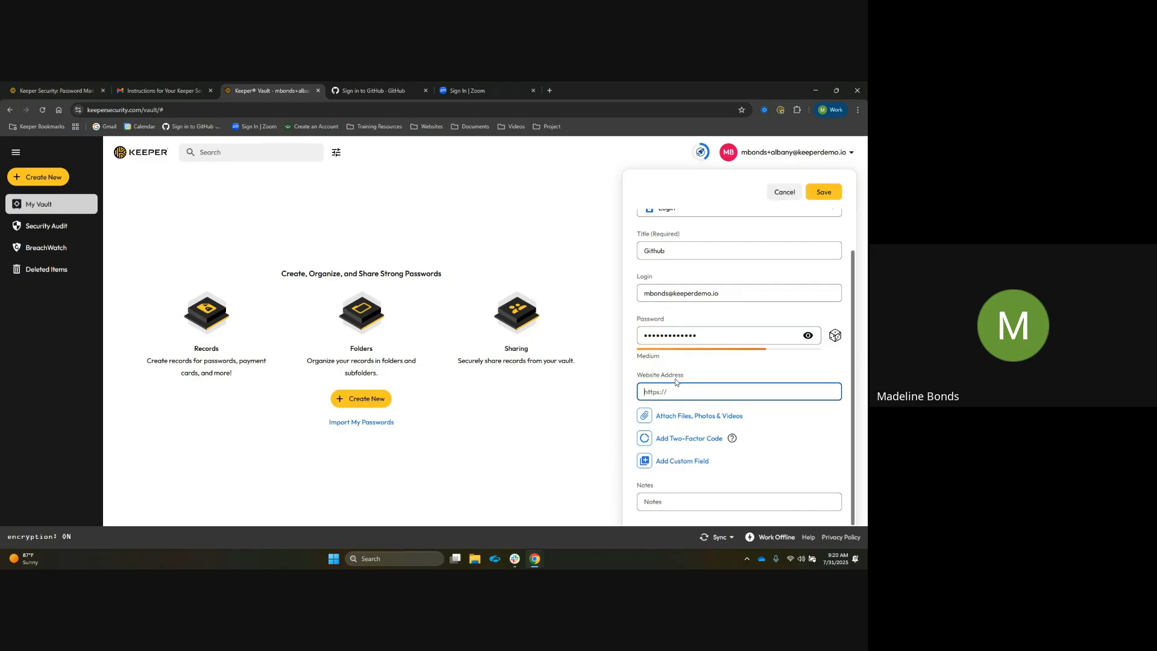
left_click(385, 90)
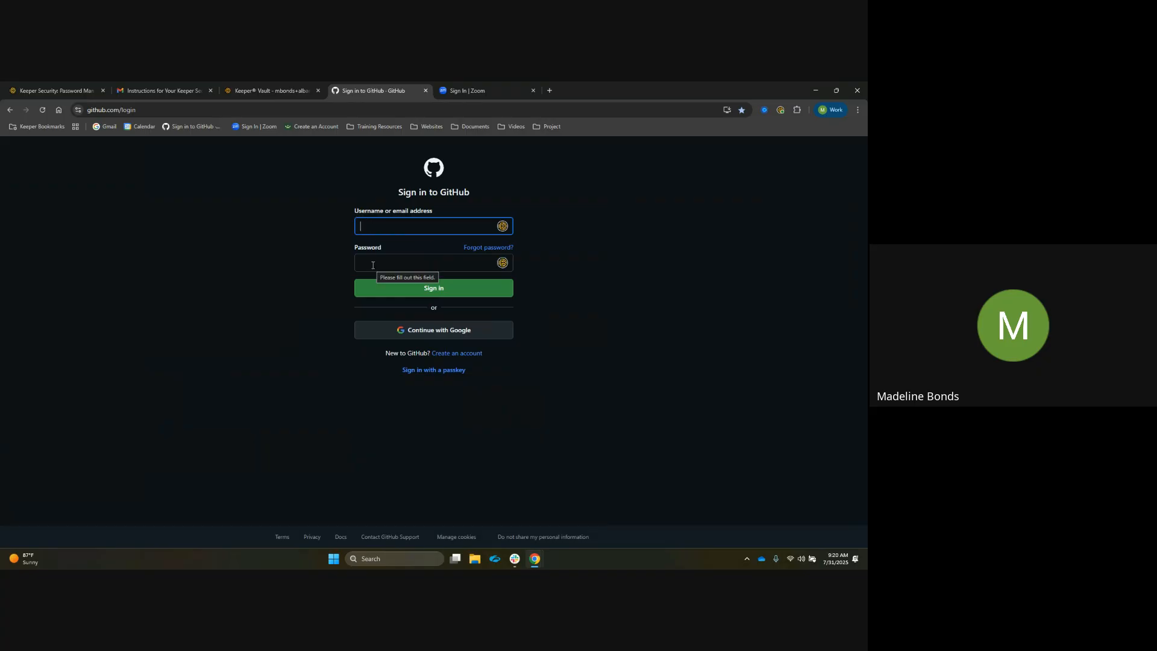
left_click(147, 111)
key("ctrl+c")
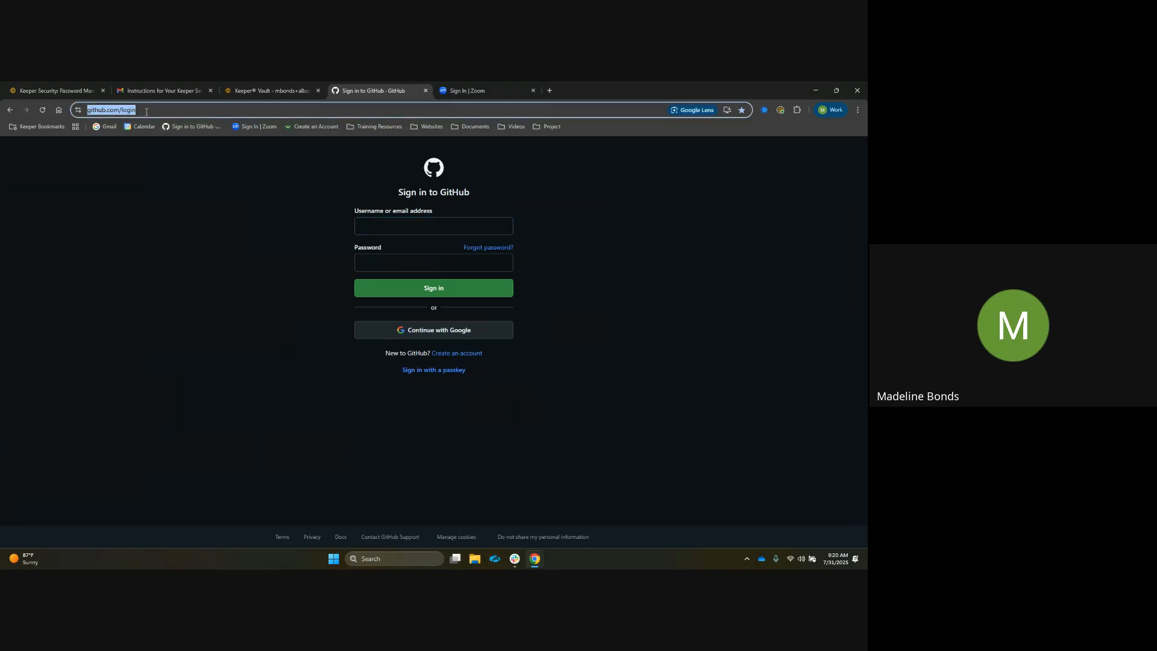
left_click(270, 91)
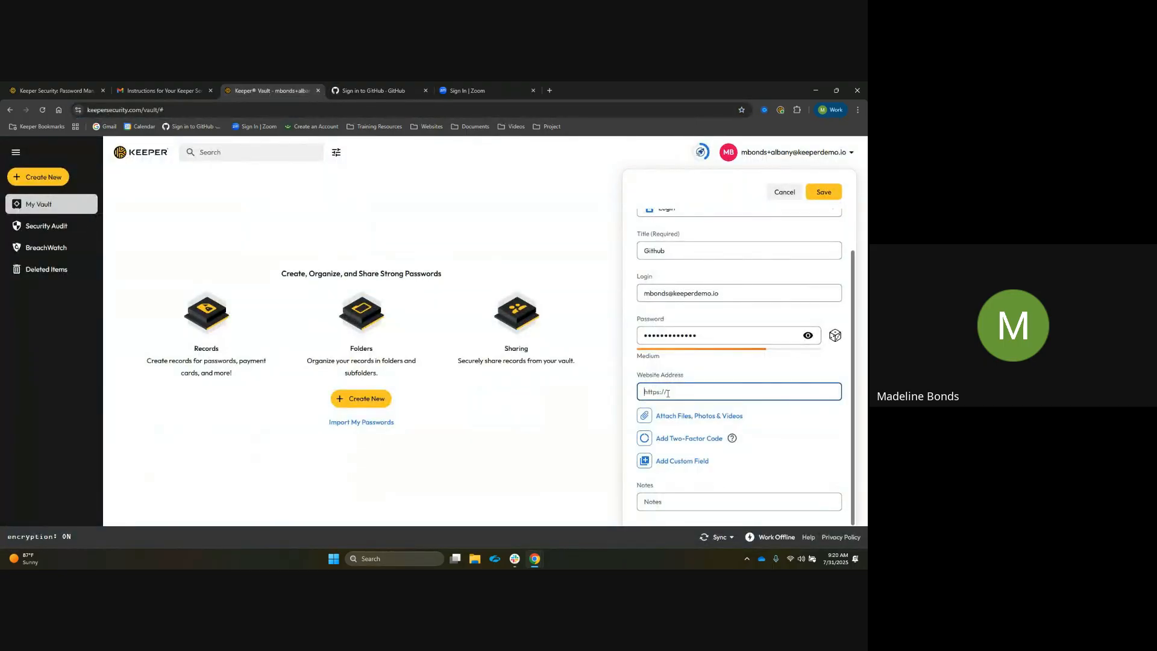
key("ctrl+v")
Add a Text custom field to the record, then delete it
left_click(679, 463)
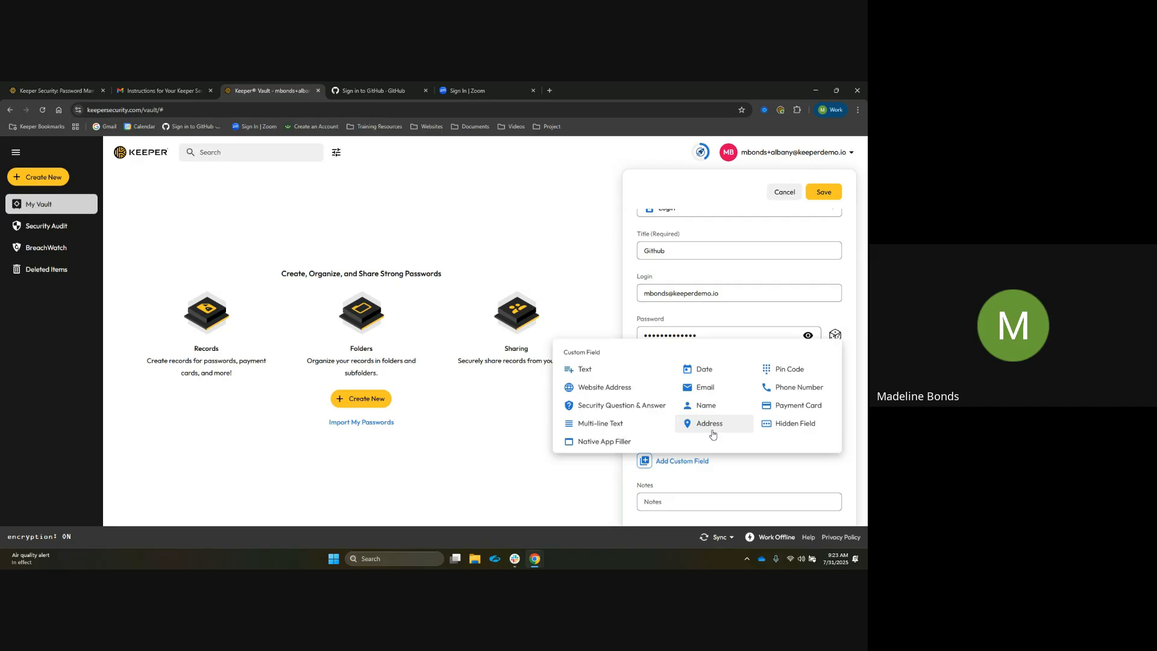
left_click(607, 378)
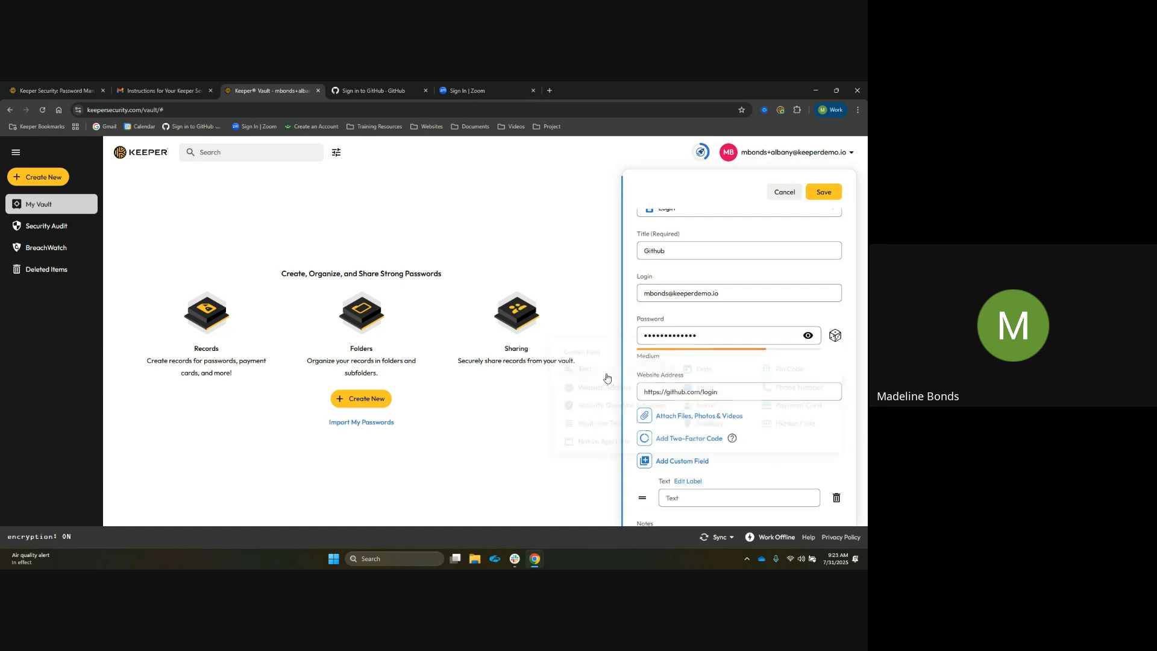
left_click(697, 443)
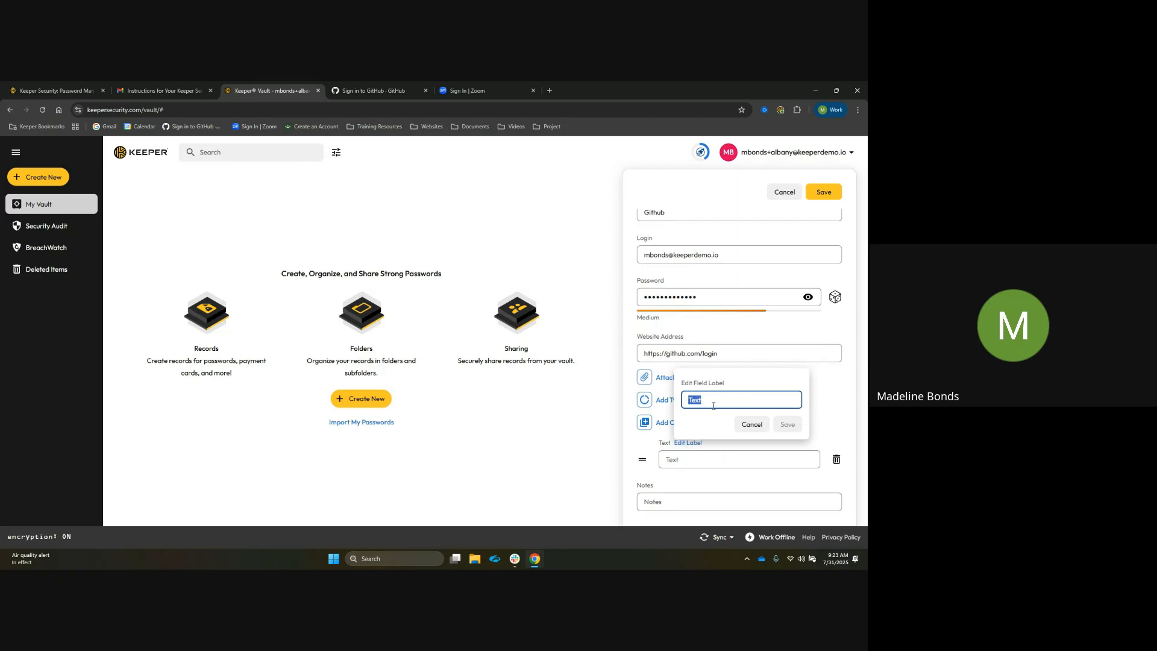
left_click(750, 425)
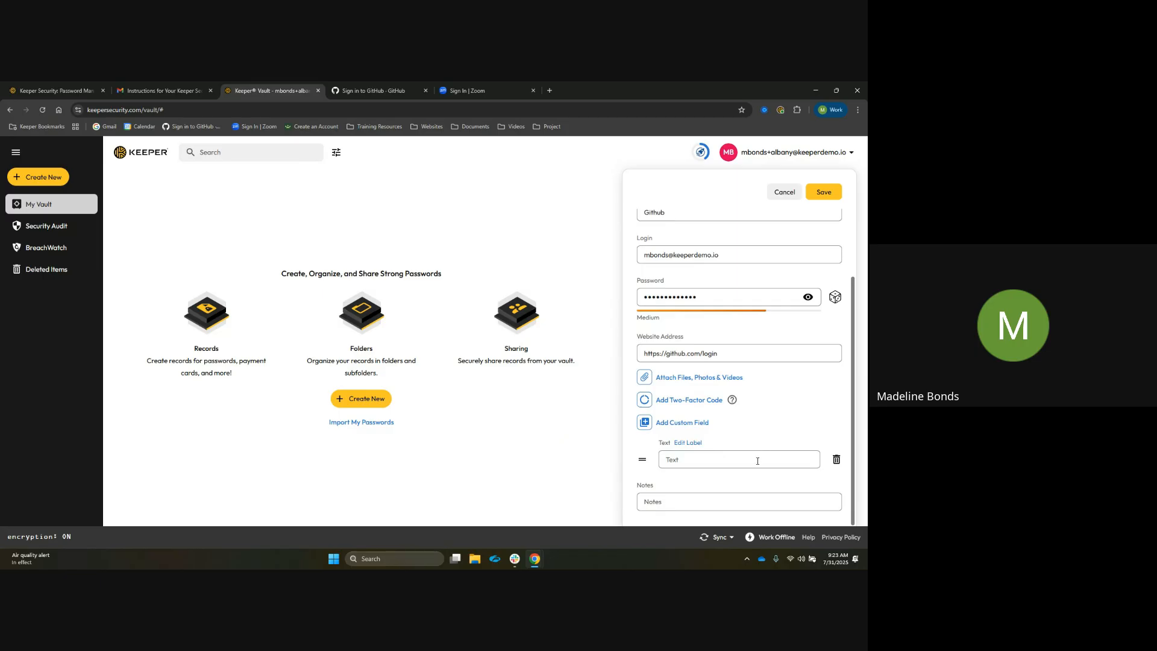
left_click(725, 466)
left_click(836, 460)
left_click(668, 501)
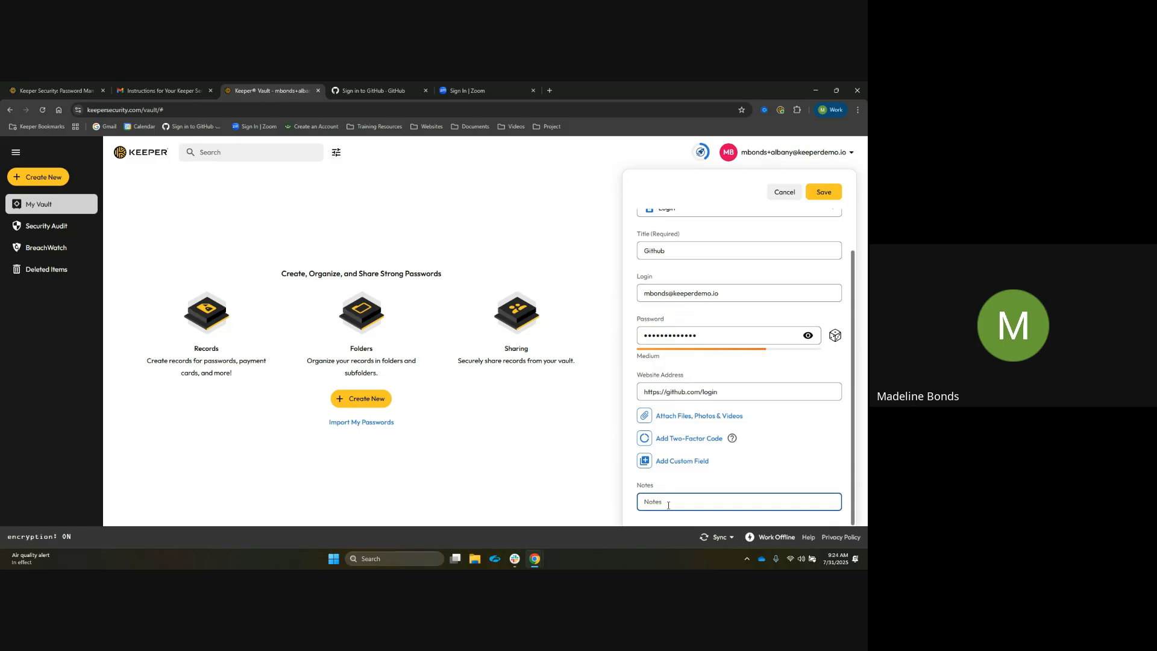
scroll(808, 434, "up", 2)
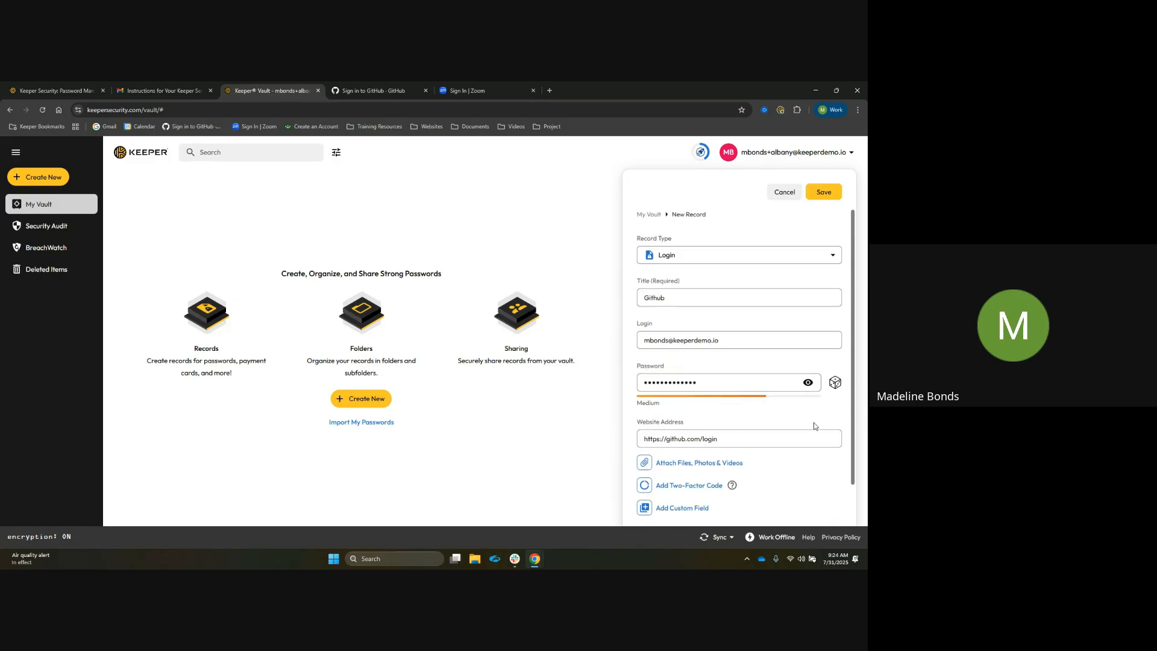
Save the new GitHub login record to the vault
left_click(833, 195)
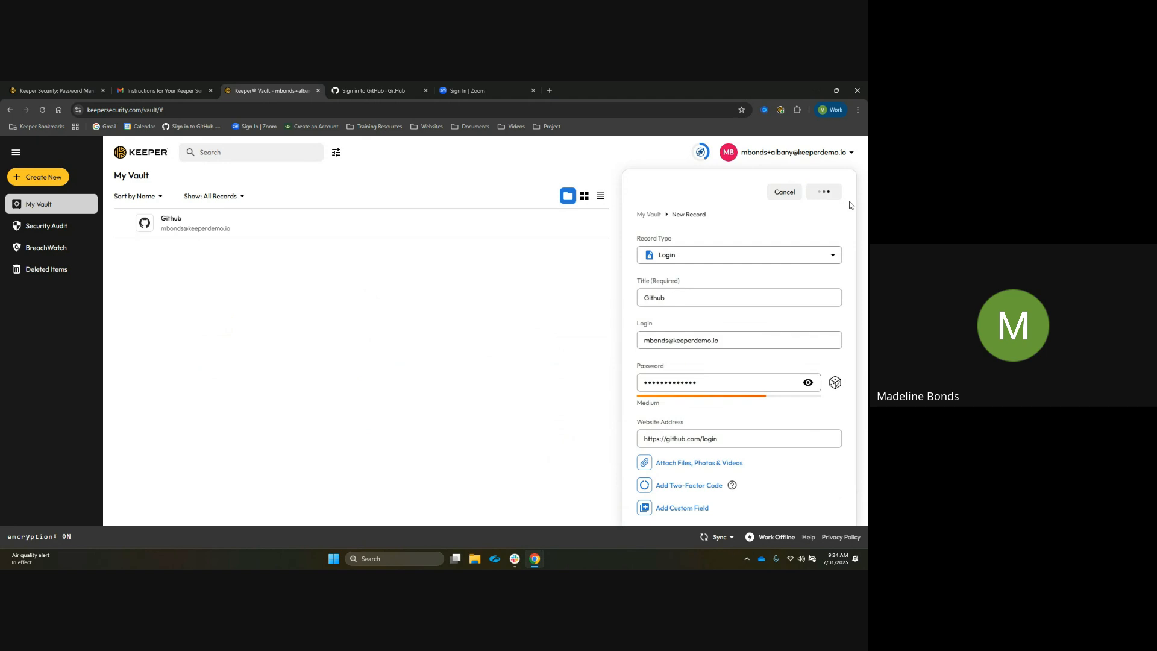
left_click(838, 191)
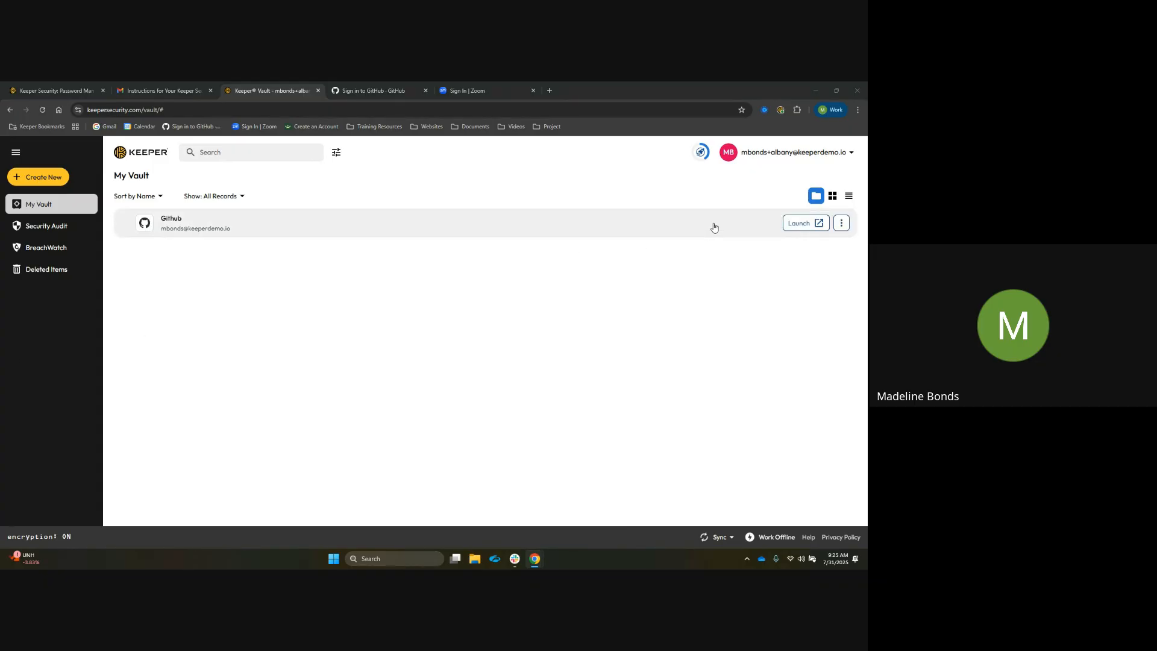
Open account Settings, choose to import passwords from a browser, and install the Keeper Import tool
left_click(787, 157)
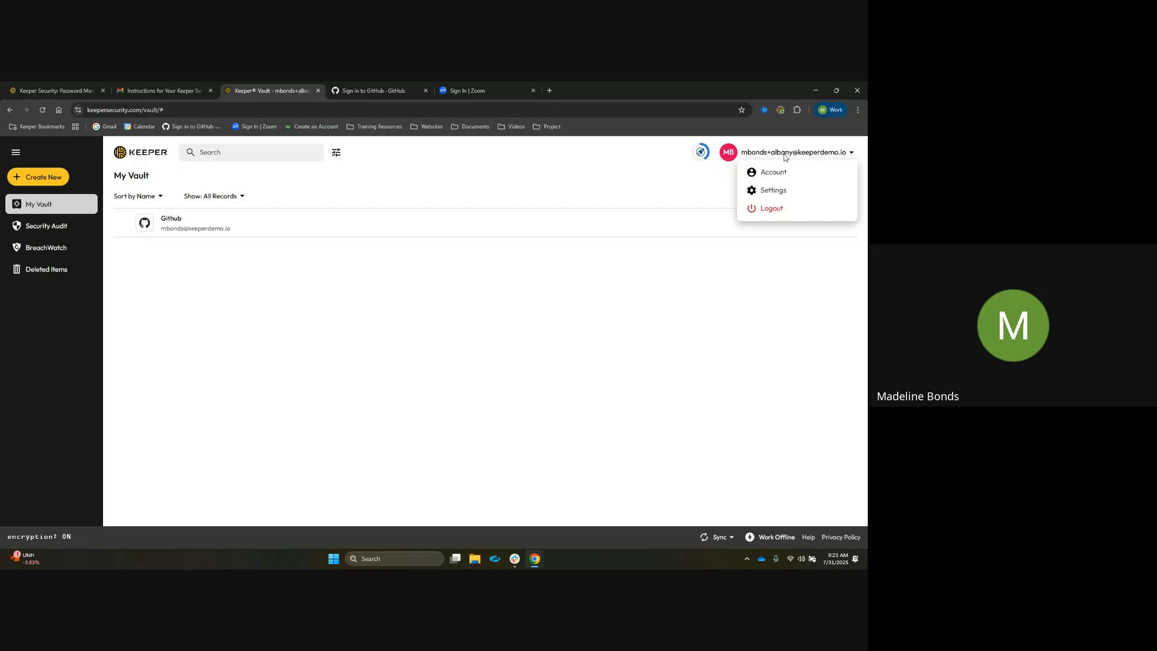
left_click(794, 194)
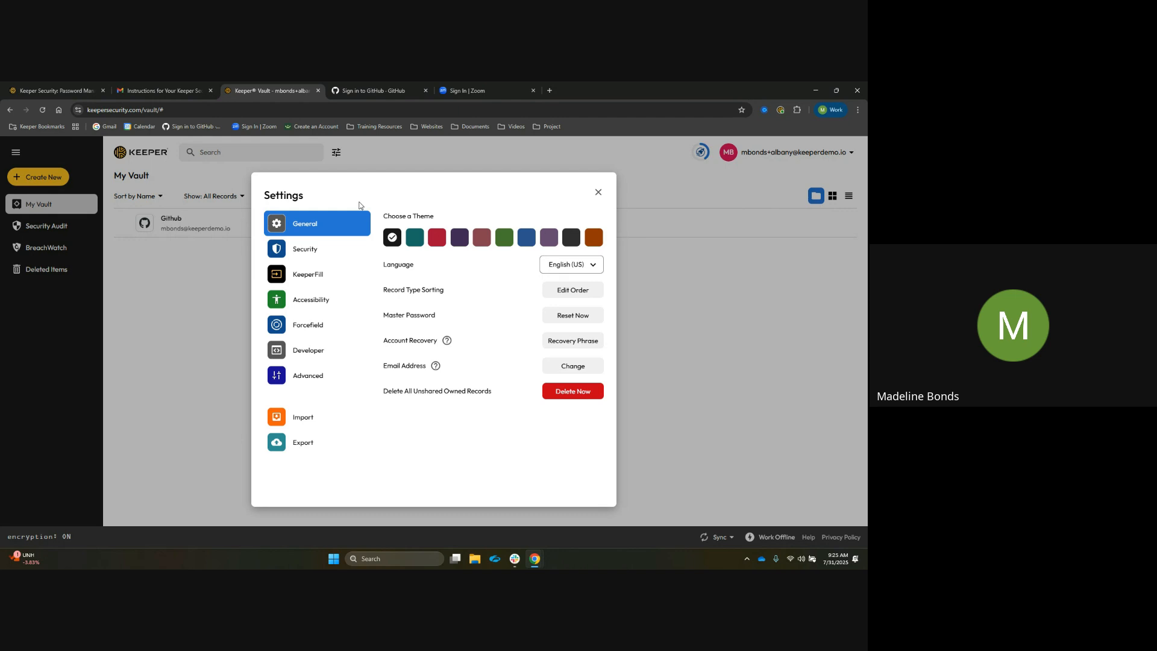
left_click(325, 420)
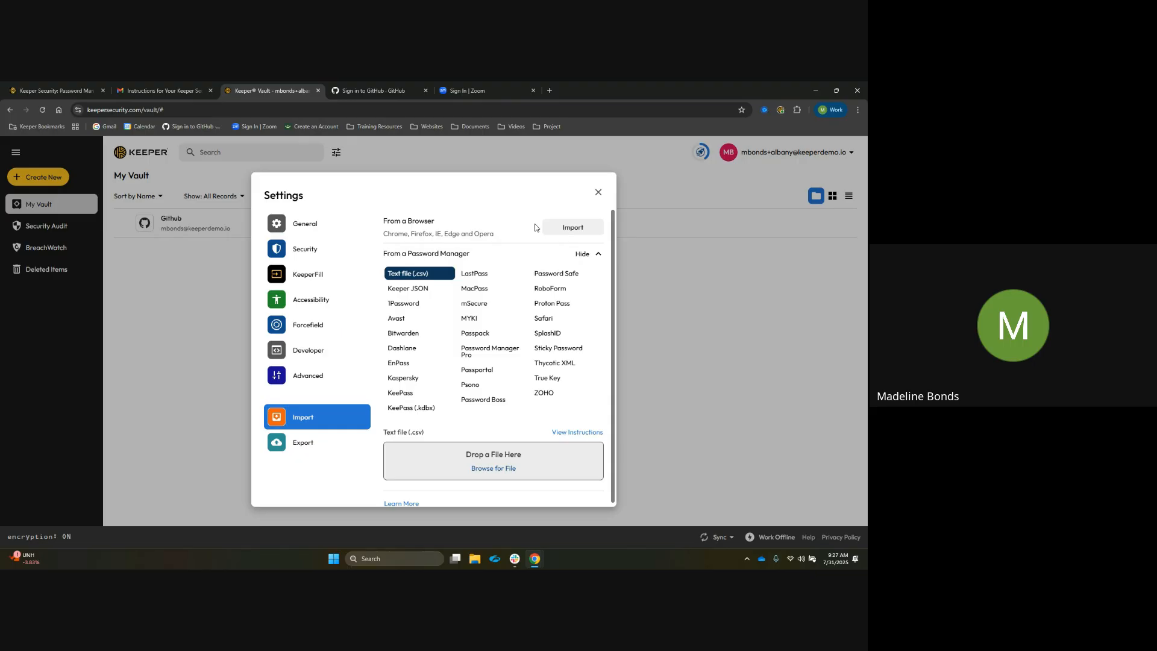
left_click(577, 230)
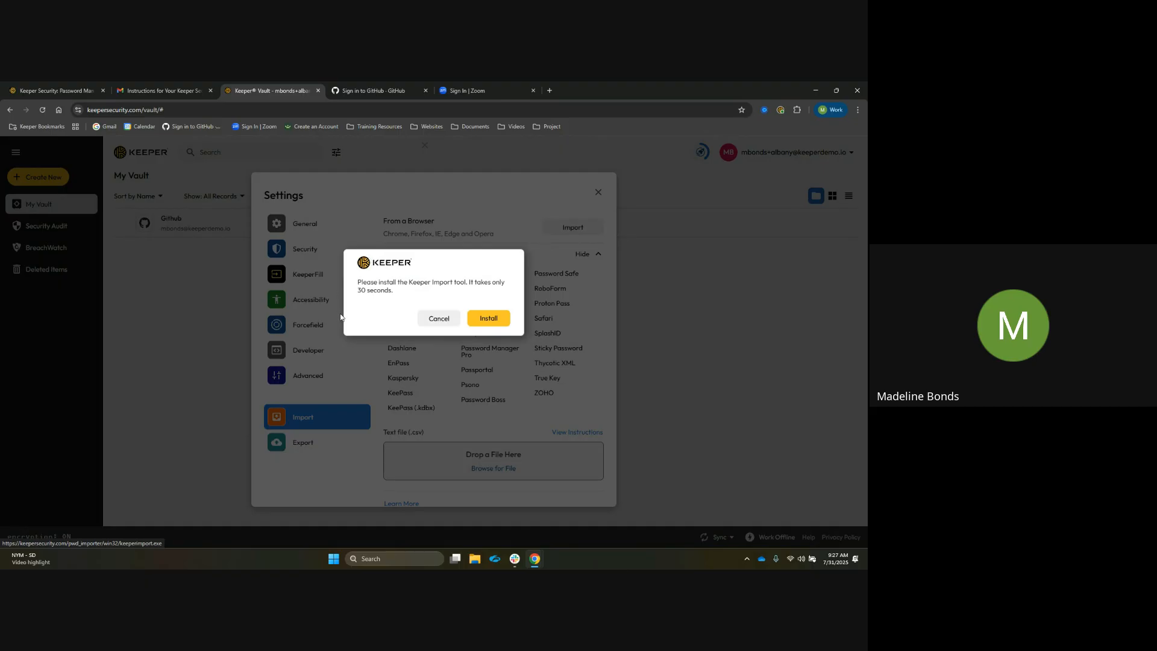
left_click(499, 326)
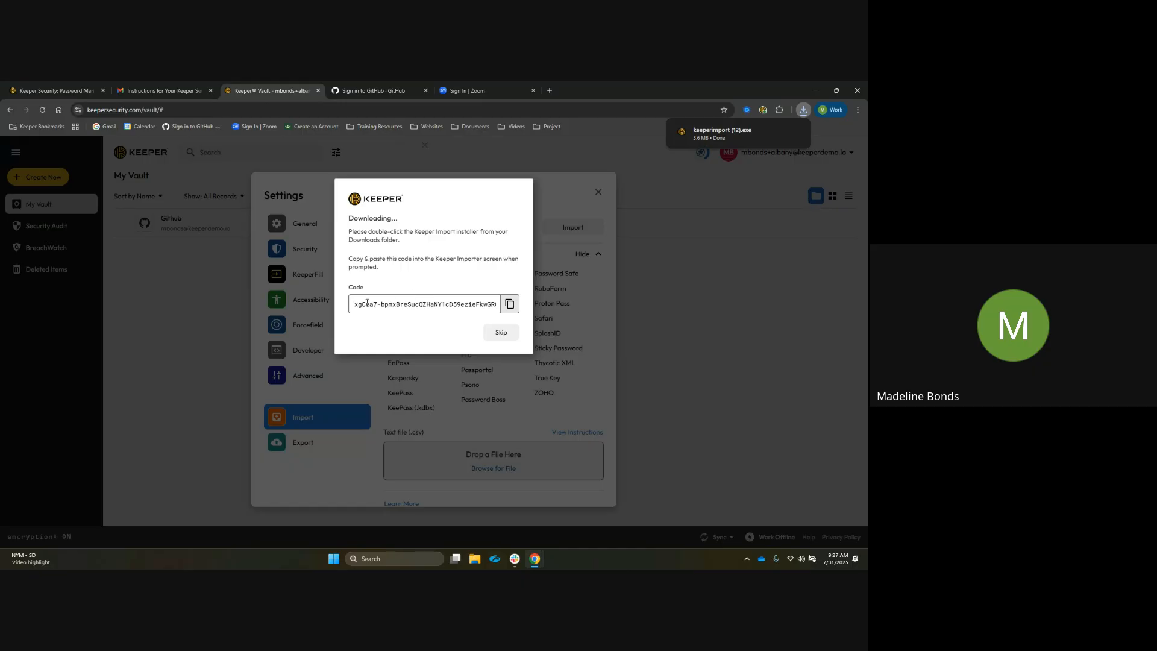
Copy the import code and launch the downloaded keeperimport installer
left_click(510, 305)
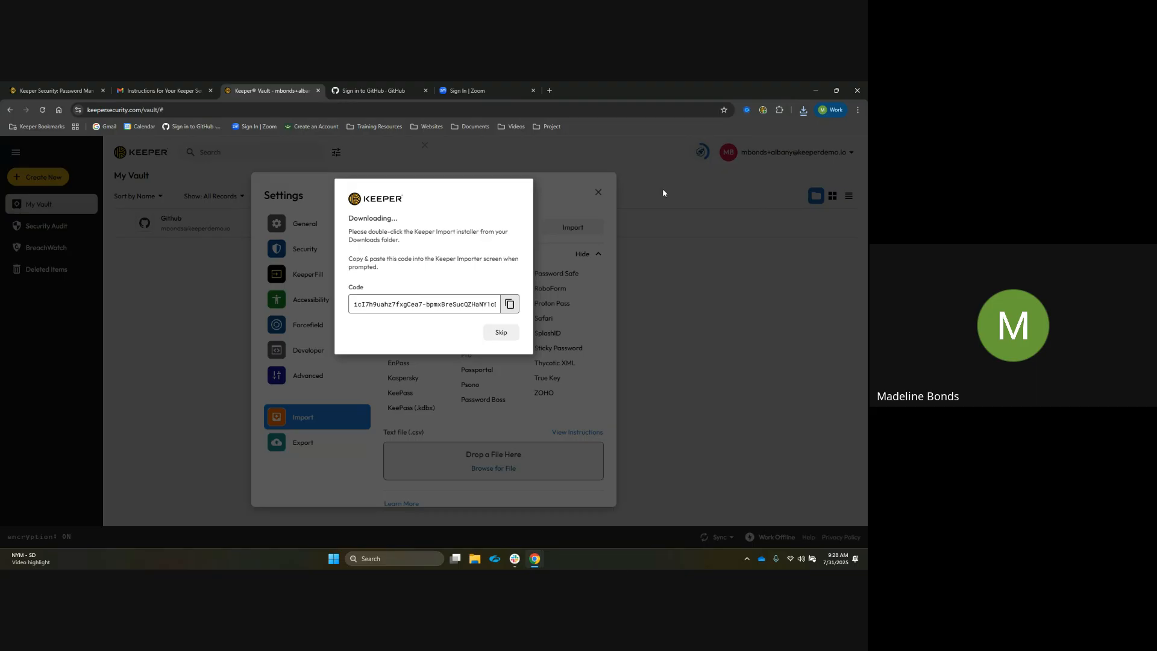
left_click(803, 110)
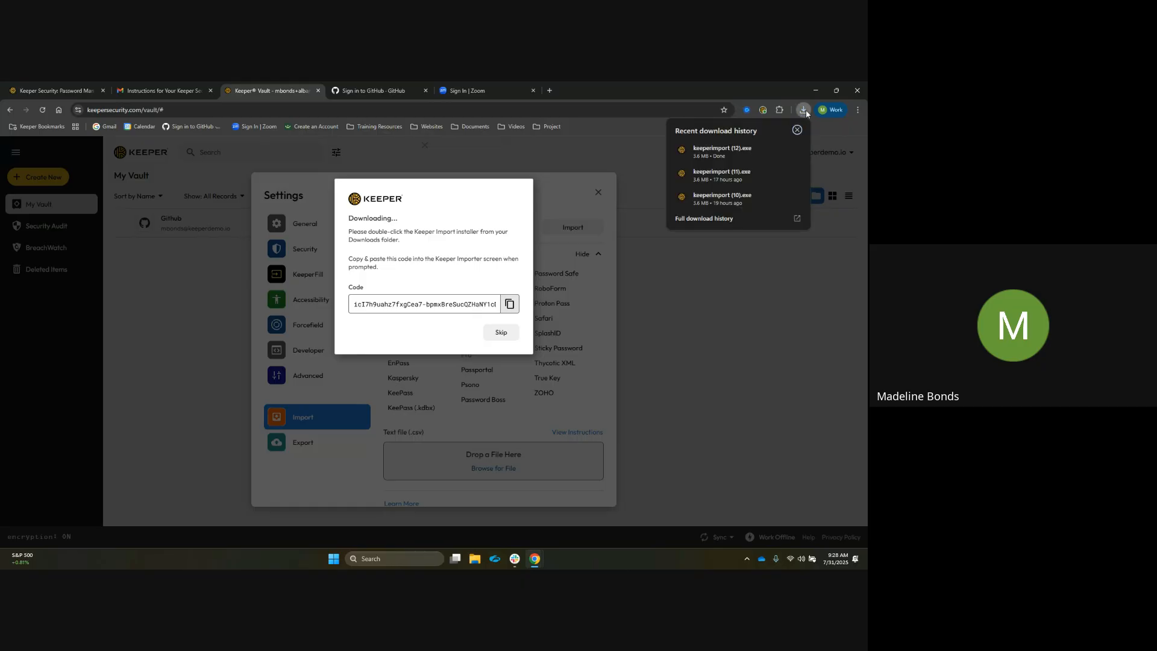
left_click(740, 160)
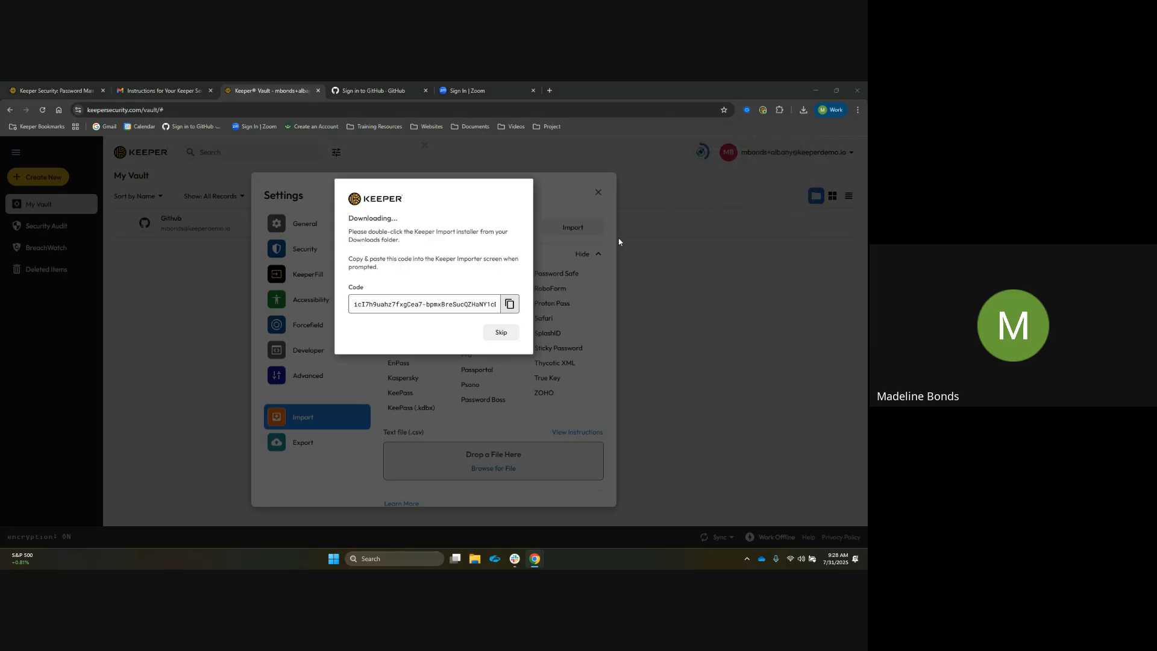
Paste the import code into the Keeper Import tool and run the import
triple_click(352, 299)
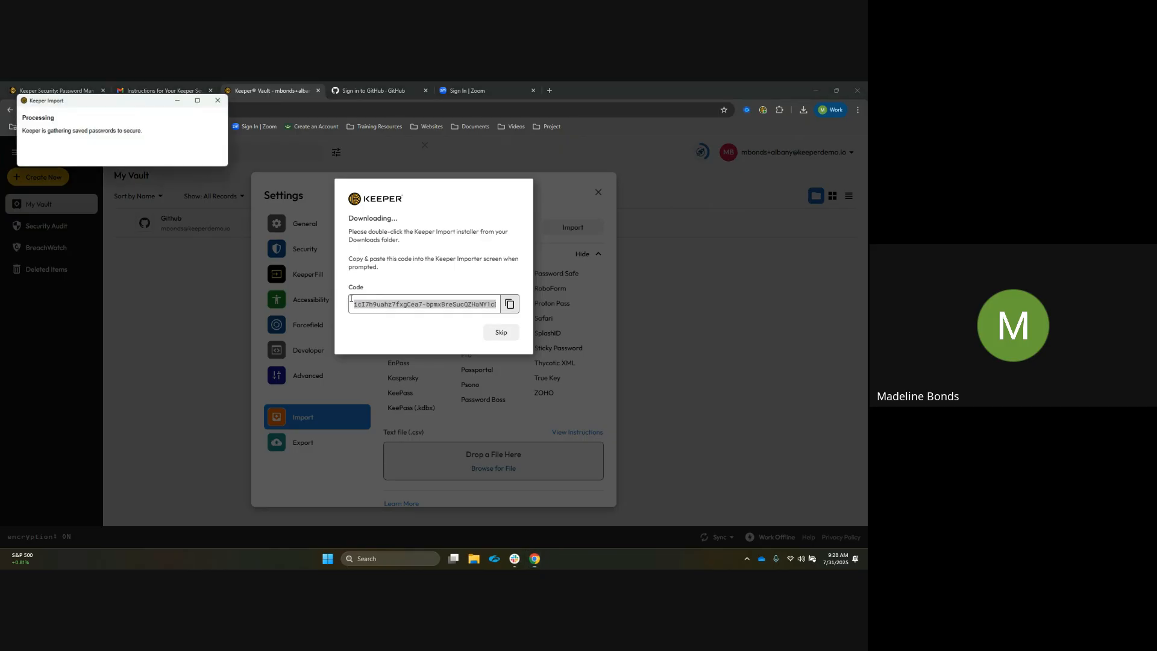
left_click_drag(150, 106, 246, 252)
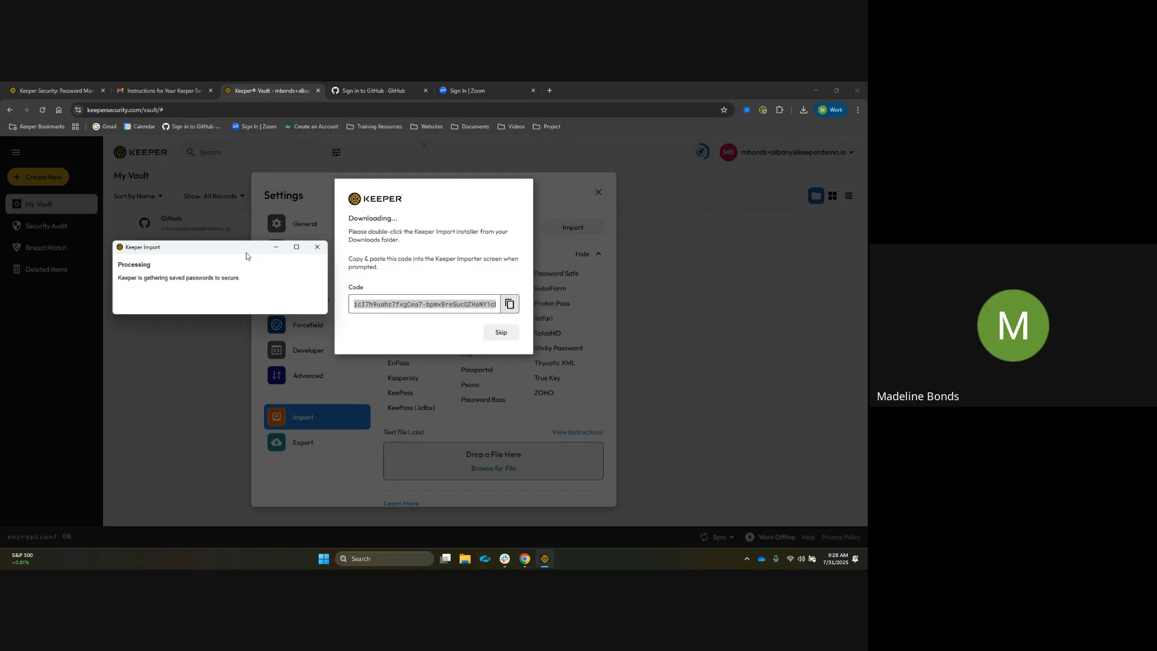
left_click(148, 294)
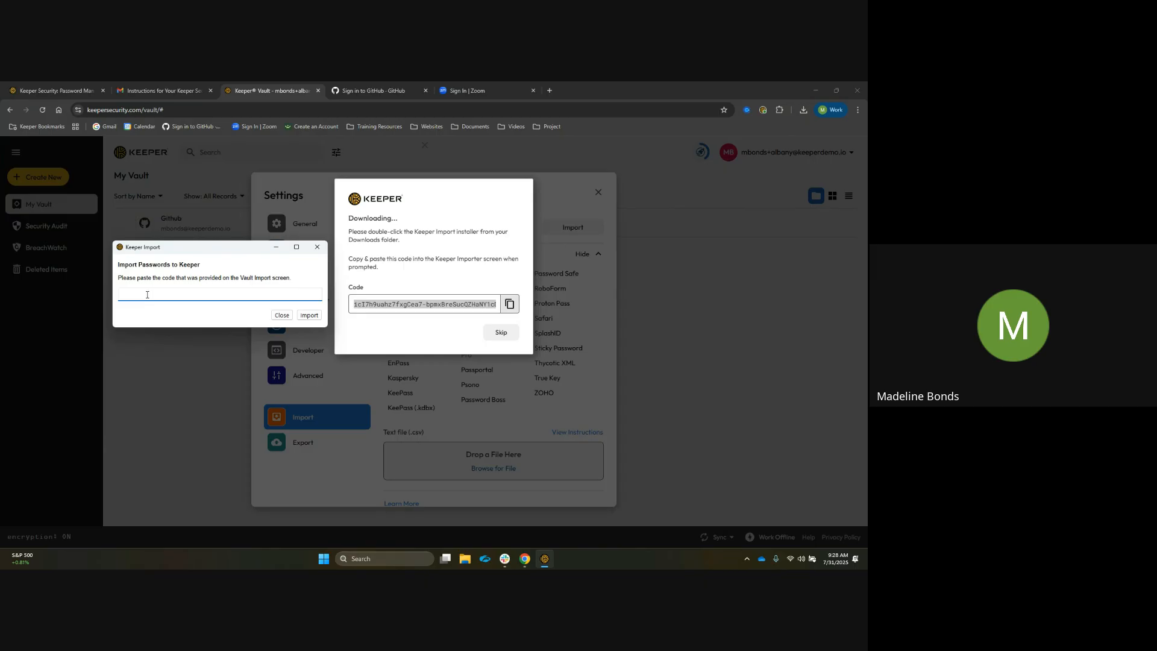
right_click(144, 294)
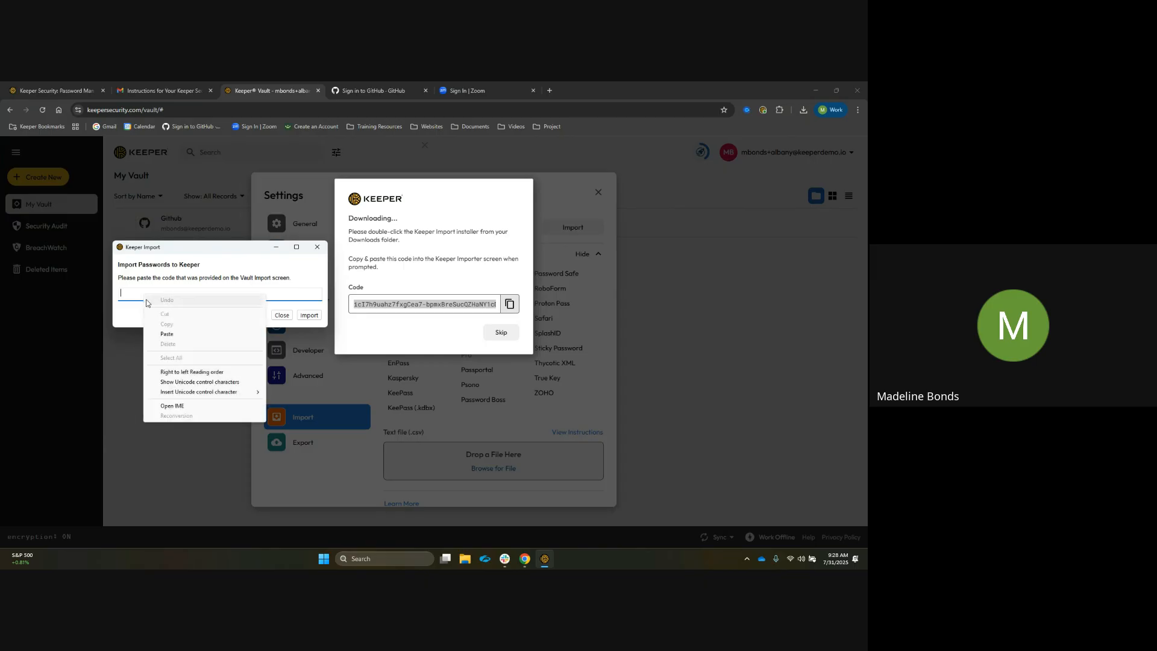
left_click(134, 294)
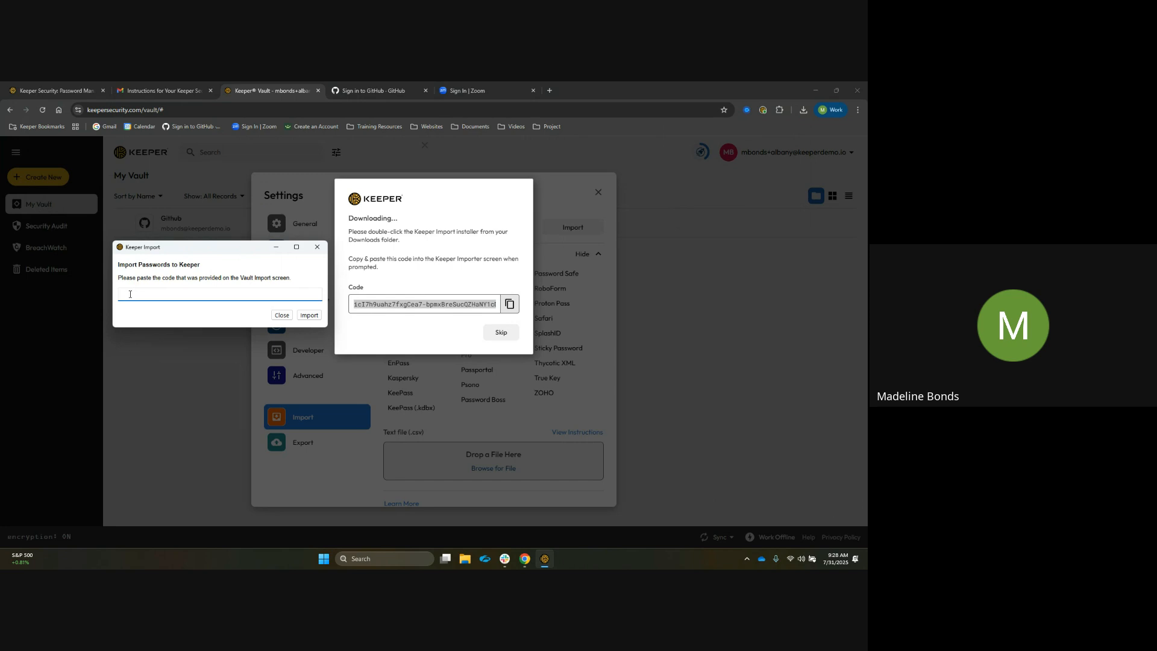
key("ctrl+v")
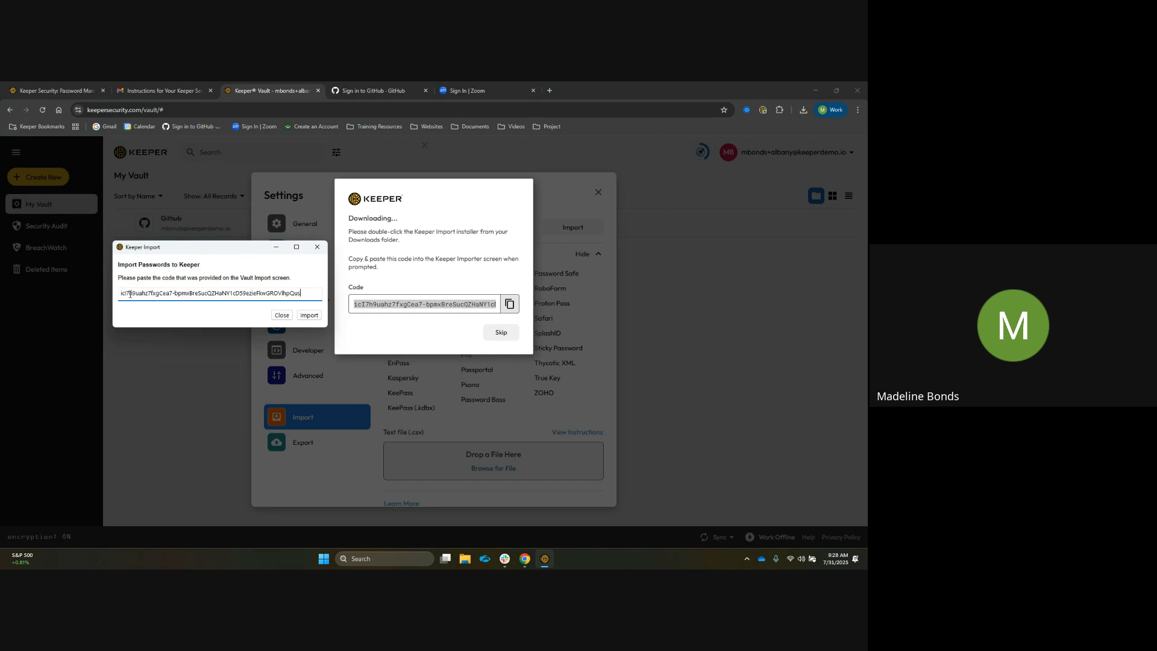
left_click(316, 318)
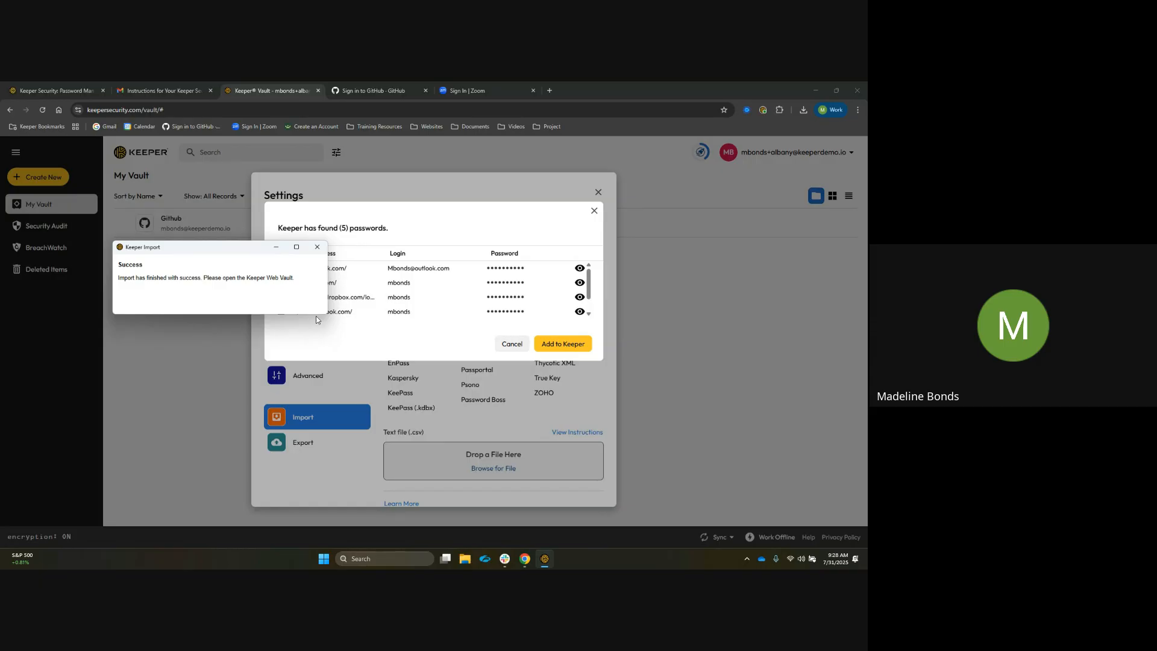
Close the import tool, deselect the facebook.com and target.com entries, and add the remaining passwords to Keeper
left_click(317, 246)
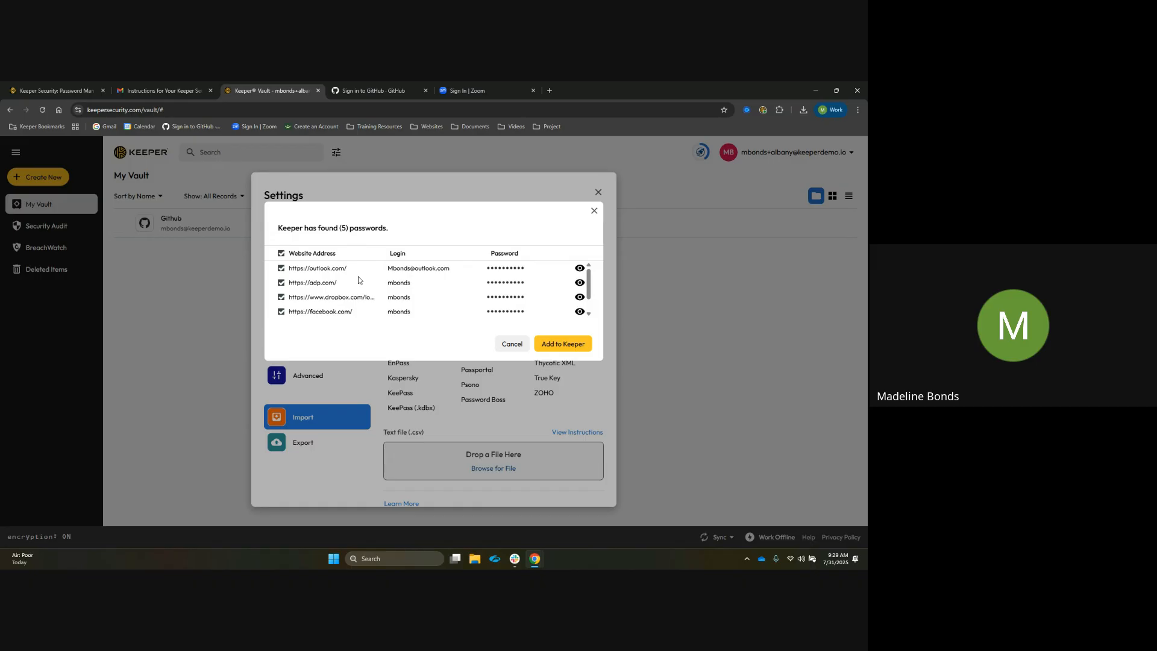
scroll(358, 279, "down", 1)
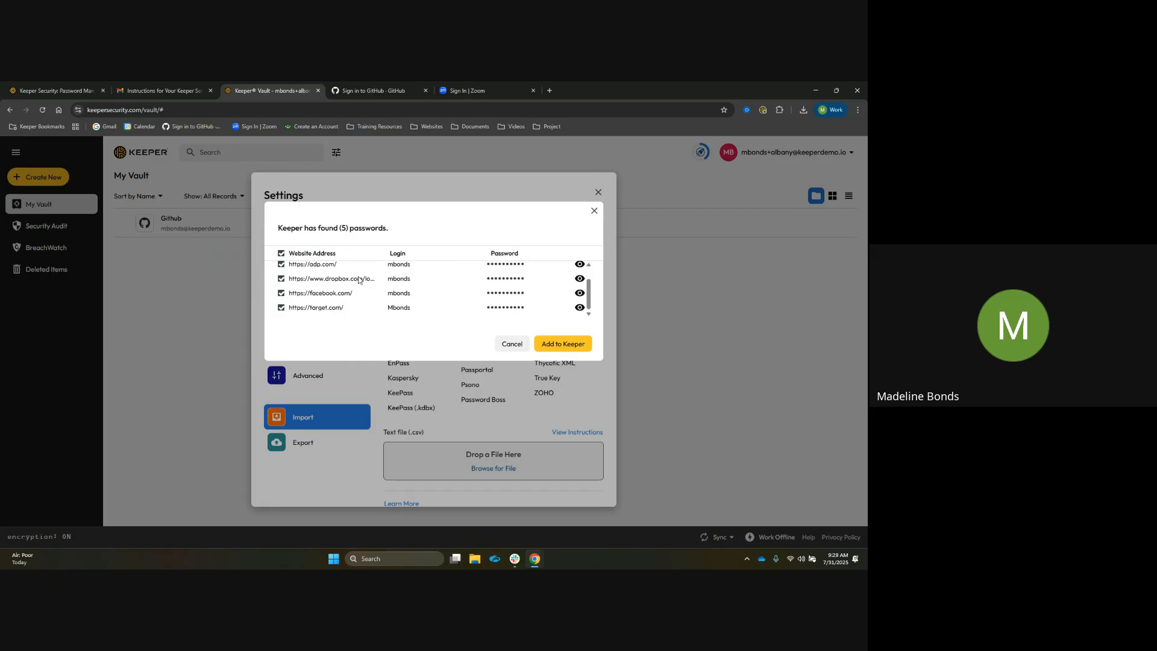
left_click(281, 308)
left_click(281, 293)
scroll(332, 311, "up", 1)
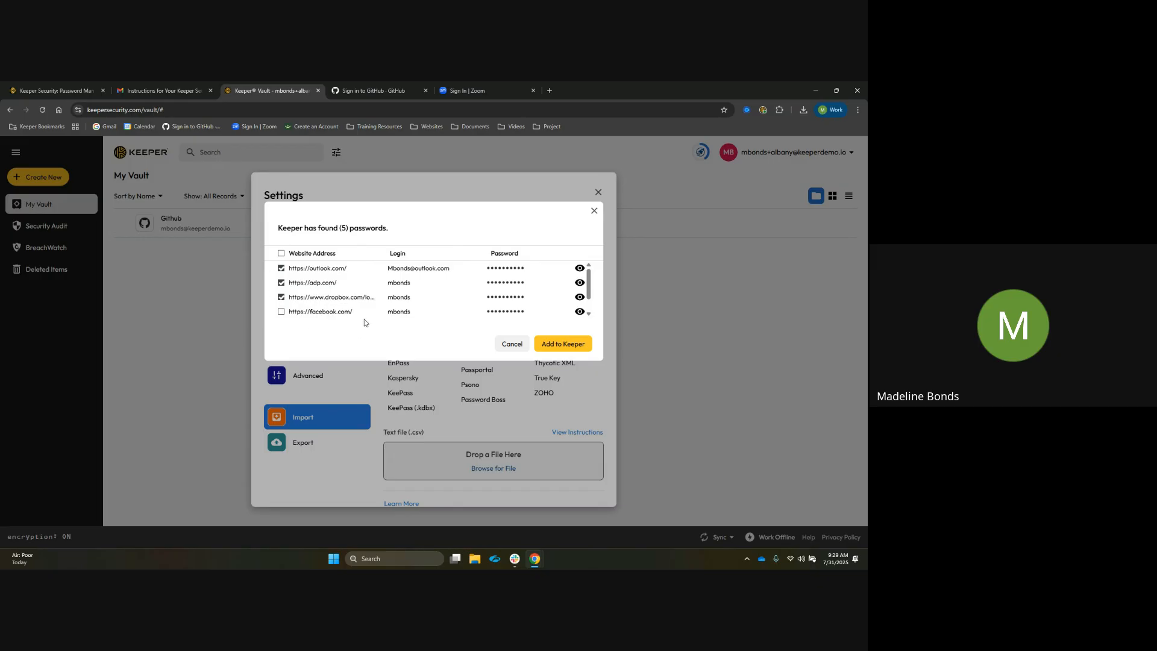
left_click(557, 351)
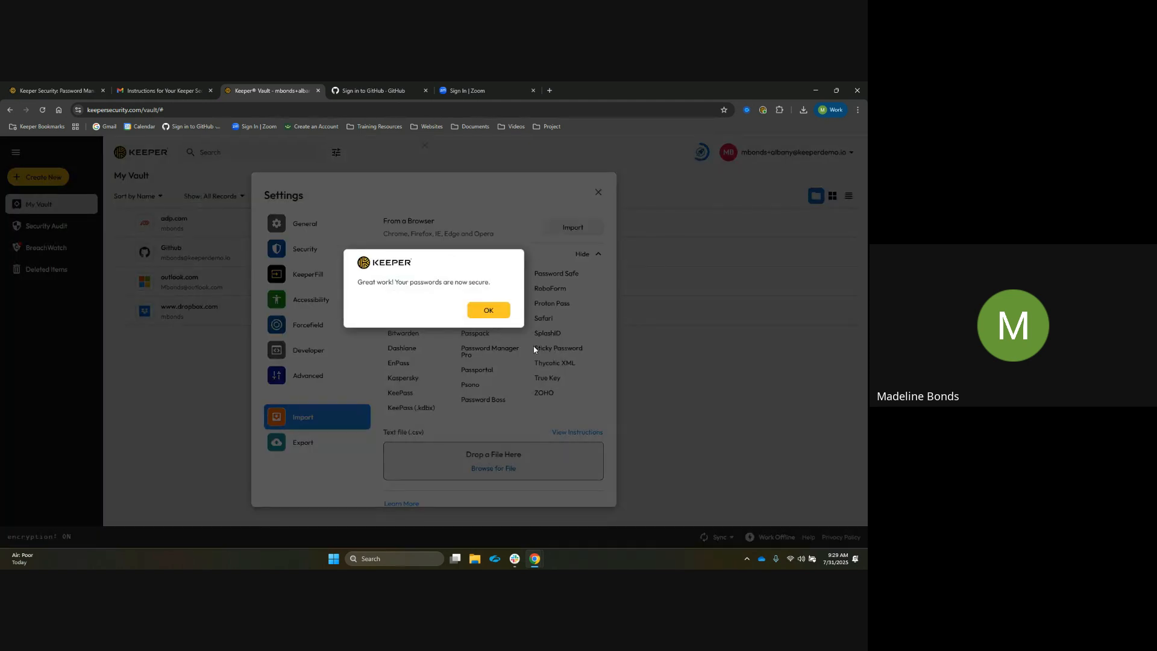
Acknowledge the import confirmation and close the Settings window
left_click(488, 309)
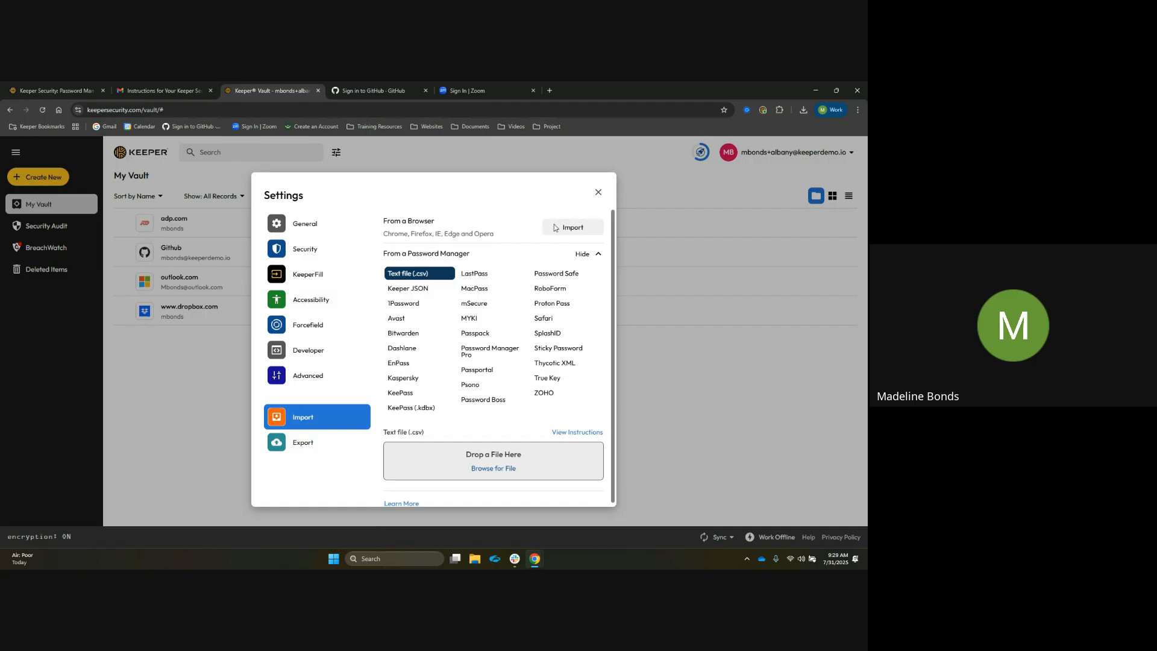
left_click(600, 195)
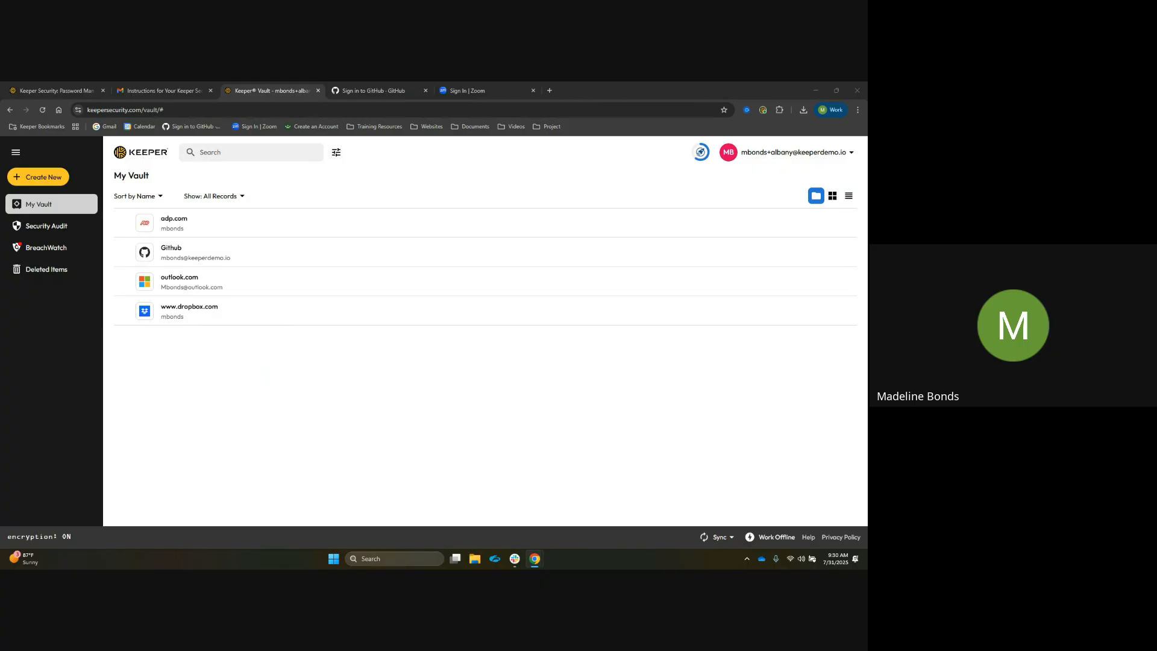
key("alt+Tab")
key("alt+Tab")
Open the Keeper browser extension and log out of it
left_click(780, 110)
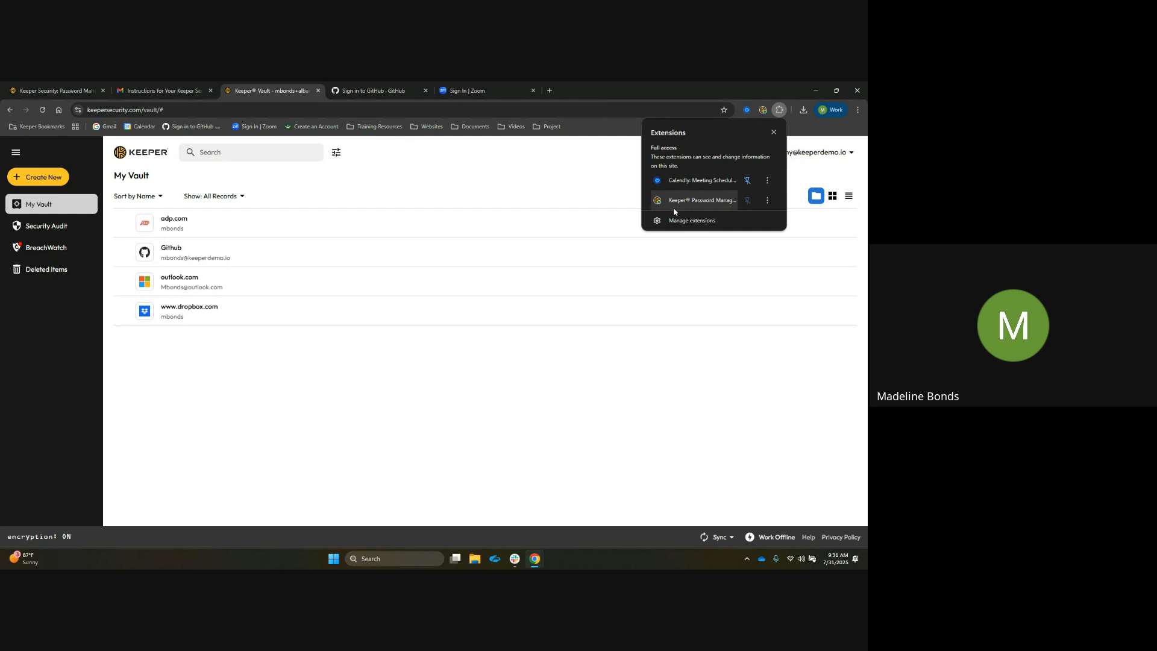
left_click(779, 110)
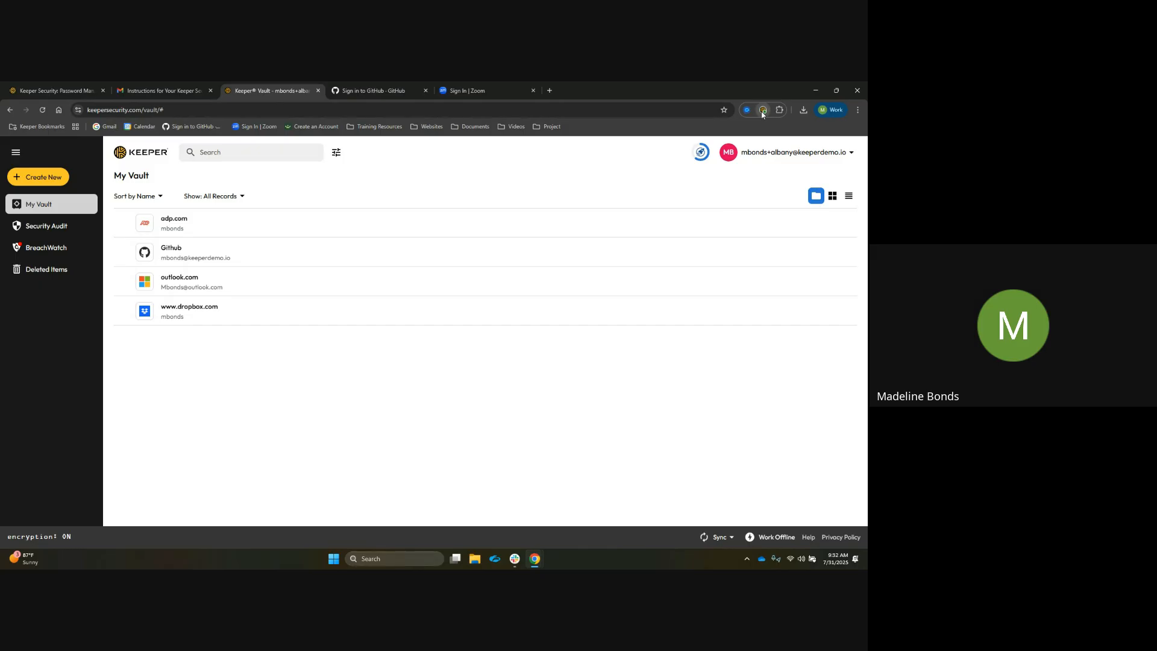
left_click(762, 111)
left_click(755, 131)
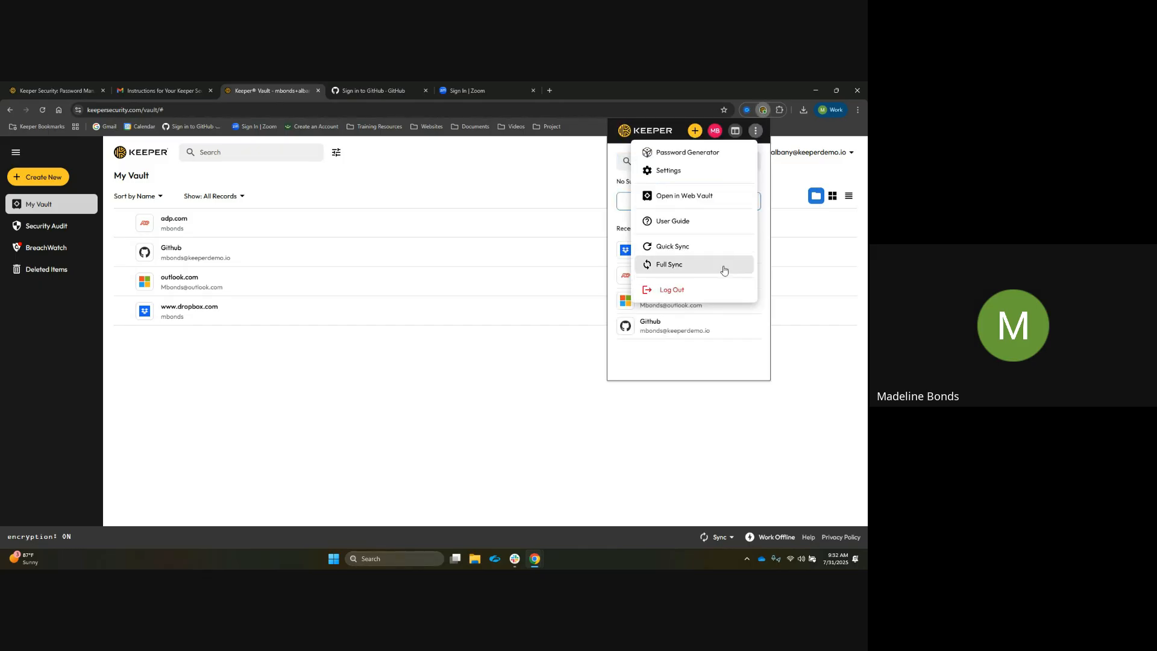
left_click(717, 290)
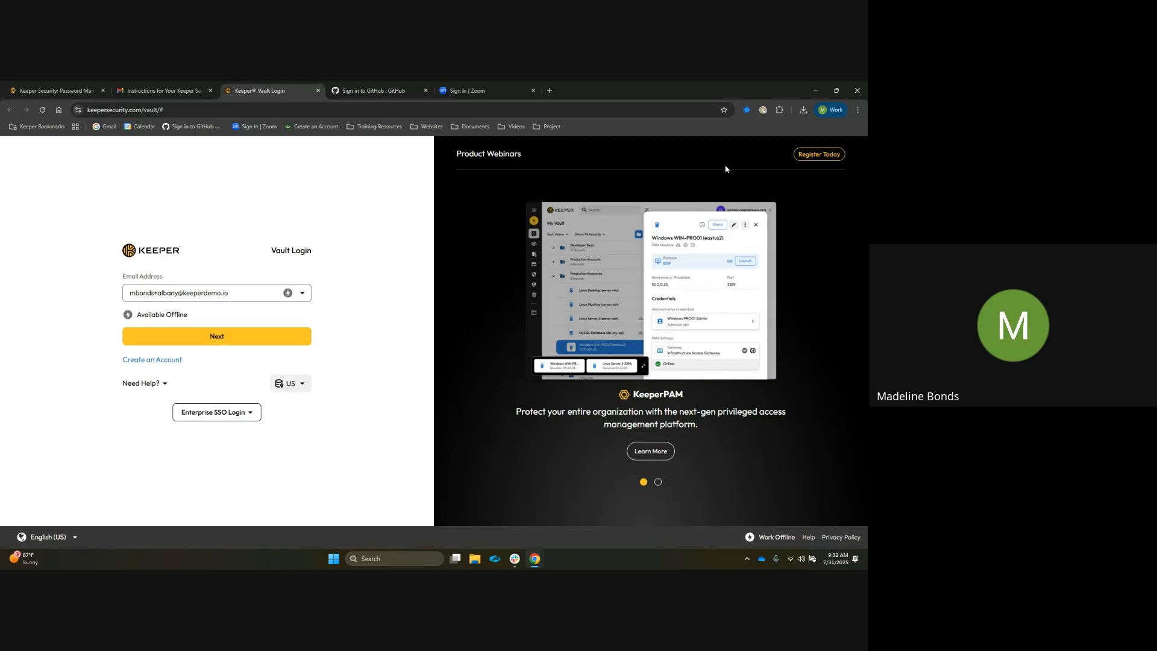
Log back into the Keeper extension by entering the account's master password
left_click(763, 110)
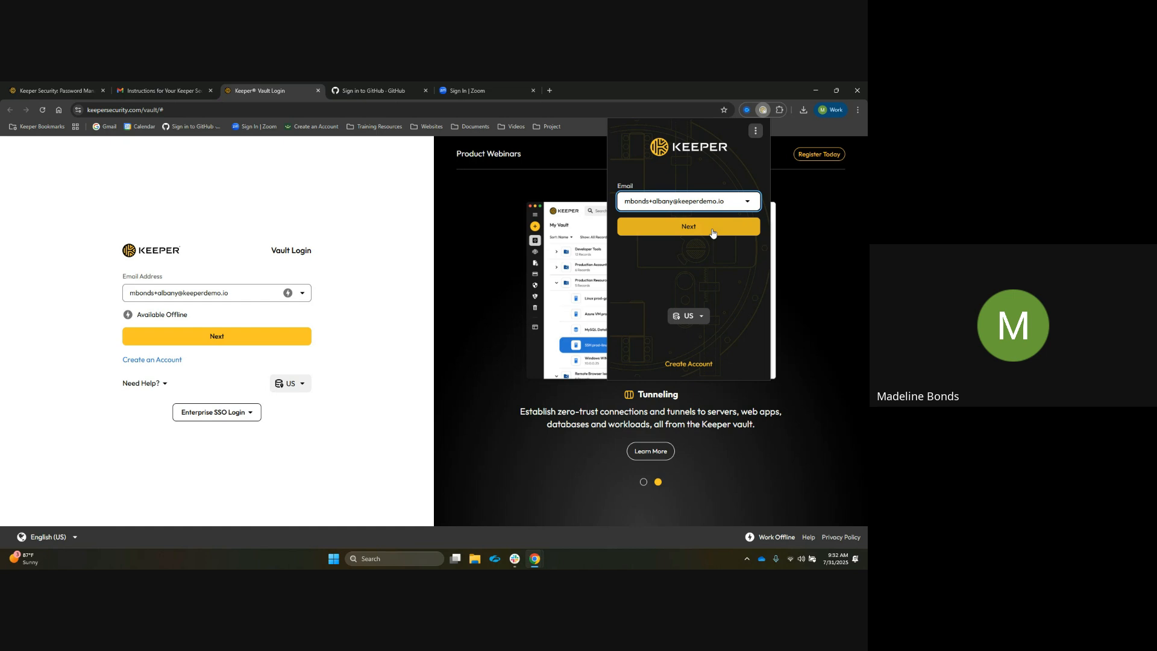
left_click(713, 233)
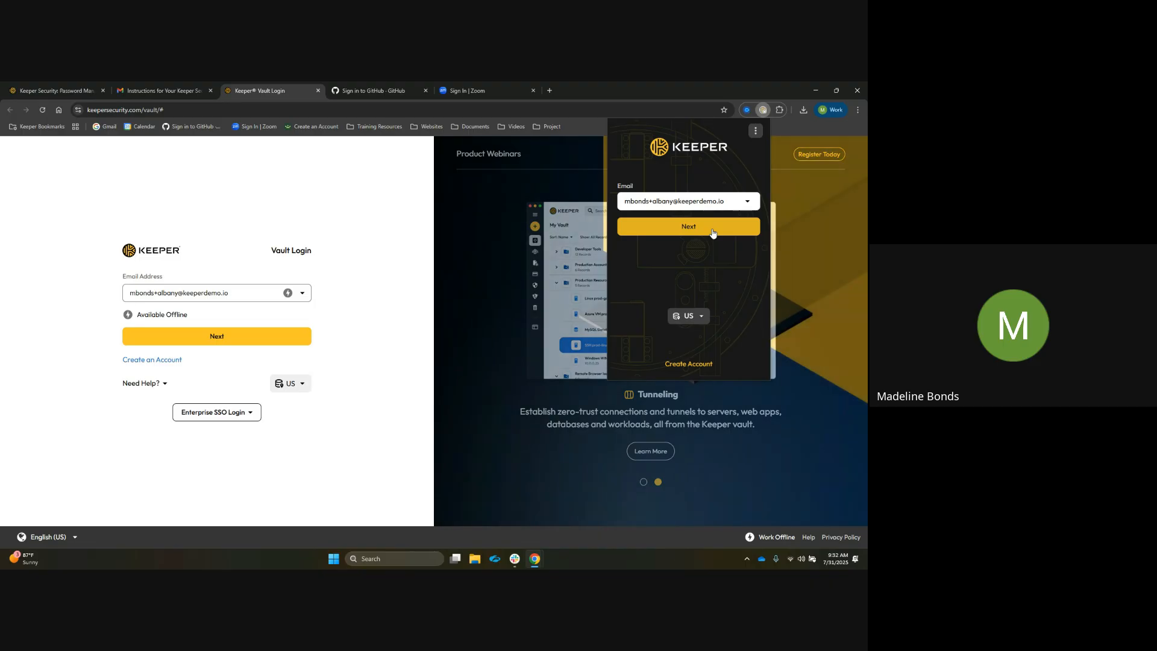
left_click(712, 234)
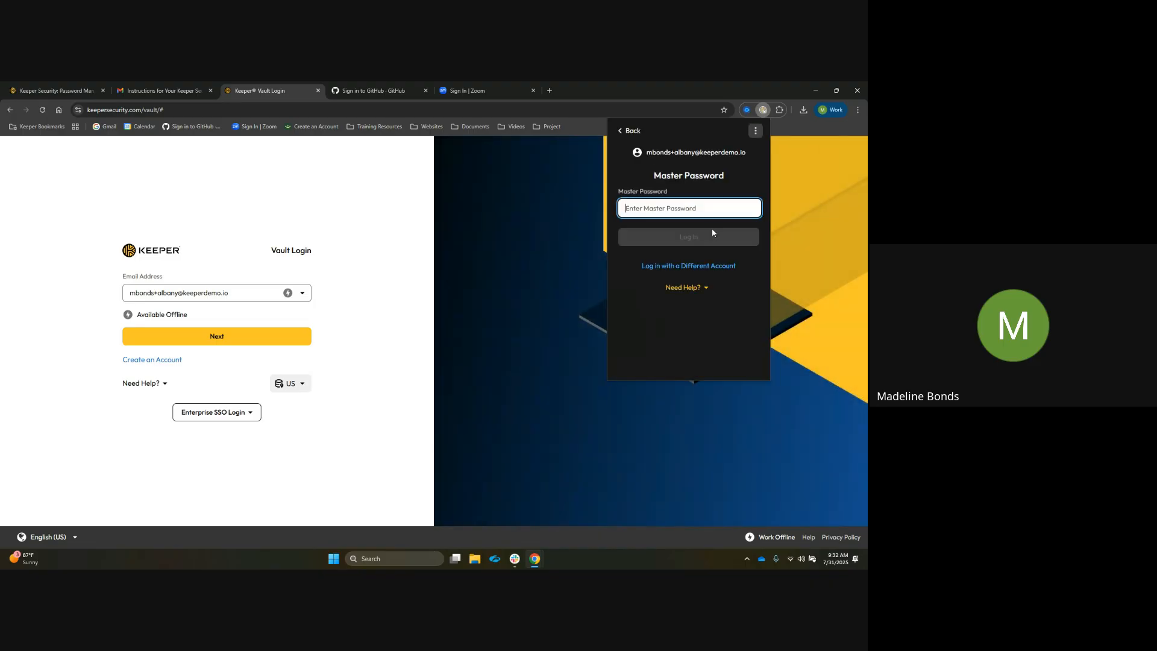
type("***")
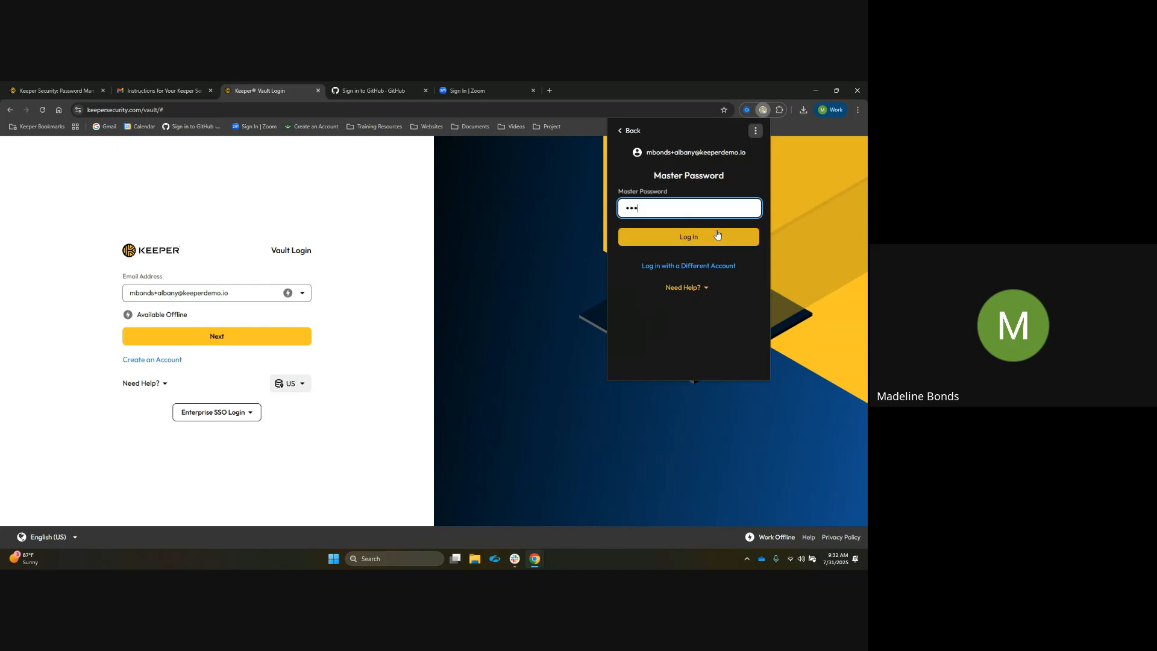
type("*******")
left_click(715, 237)
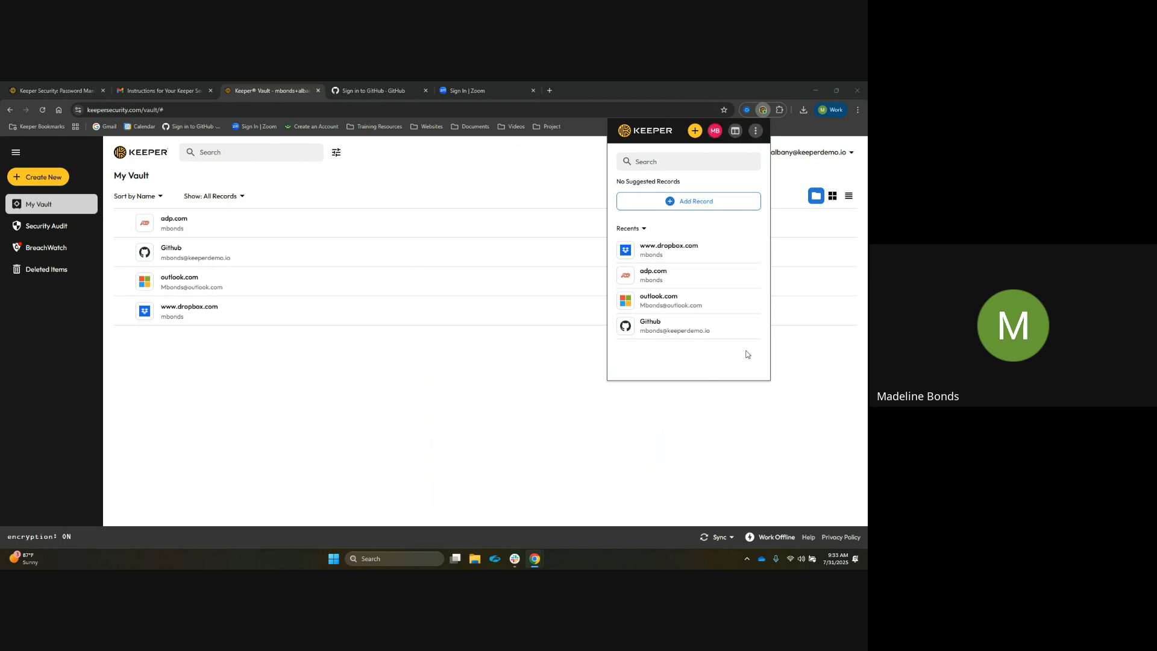
Open the extension's Settings and browse through its options
left_click(757, 134)
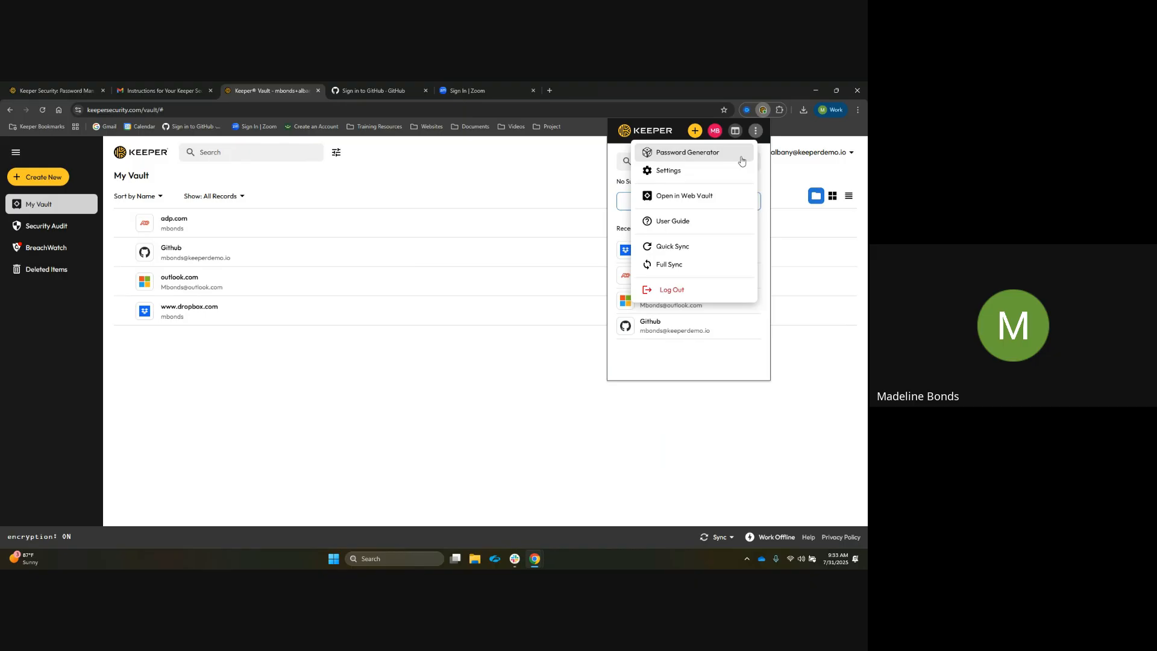
left_click(717, 180)
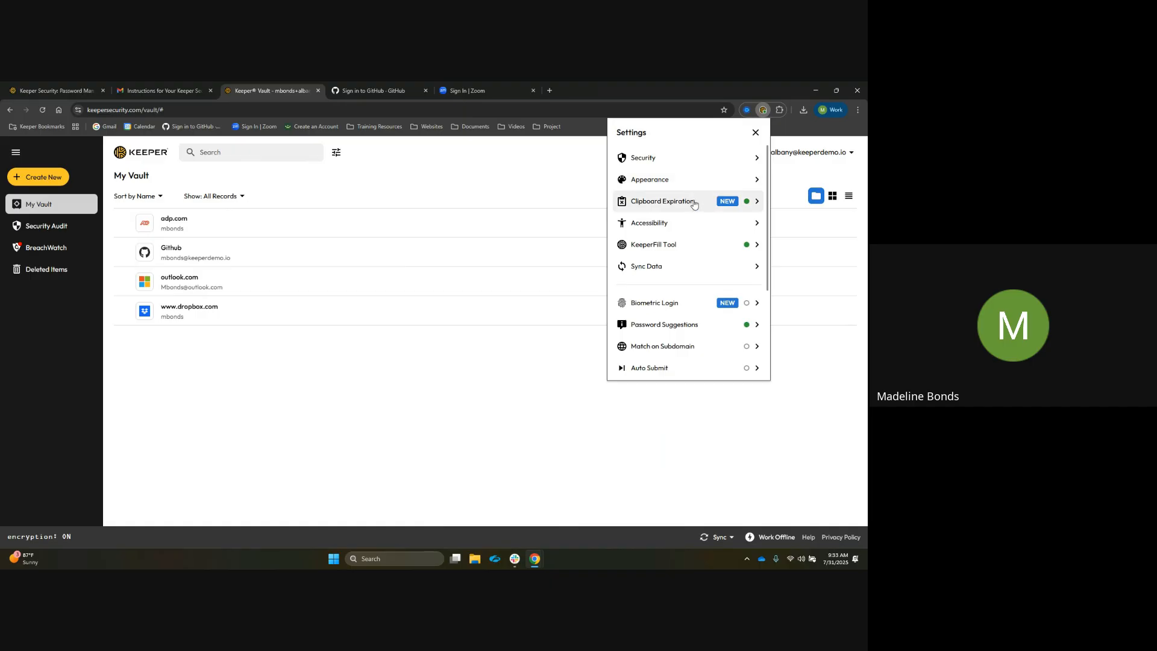
scroll(692, 203, "down", 3)
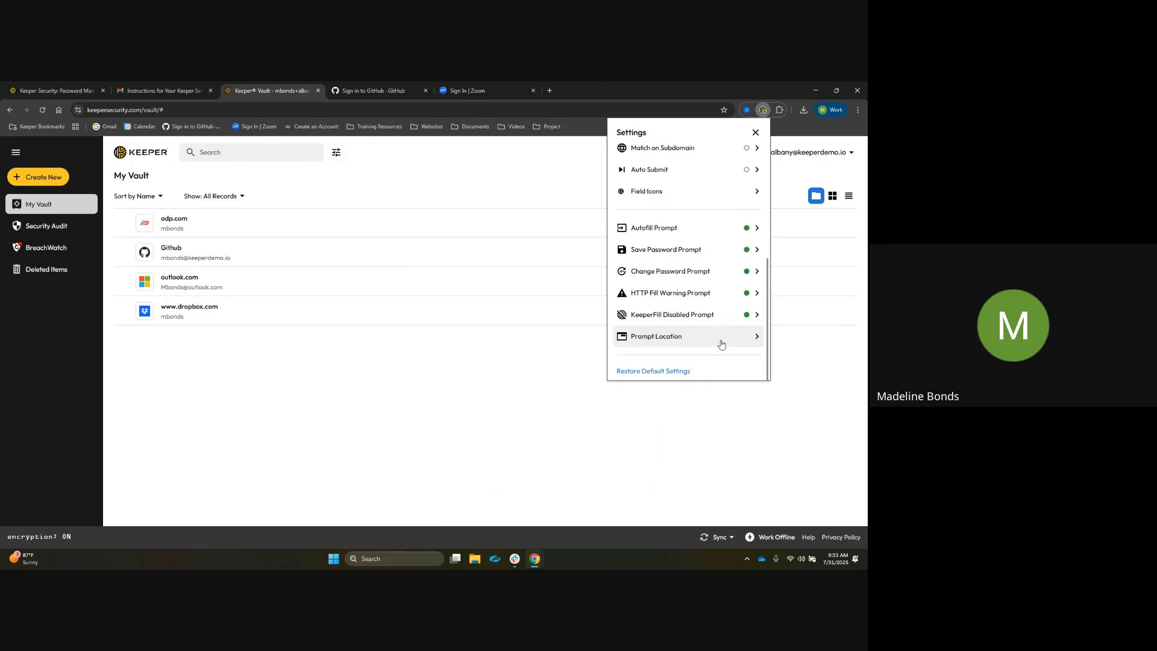
Close the Keeper extension's Settings panel
scroll(727, 316, "up", 3)
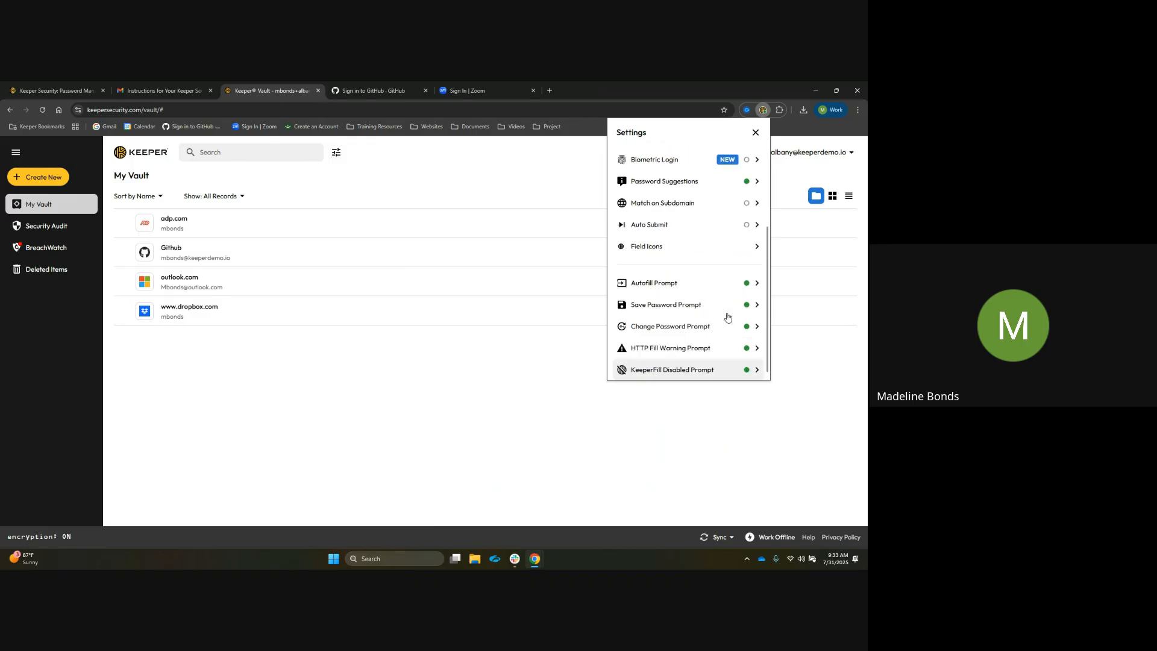
left_click(754, 133)
left_click(755, 132)
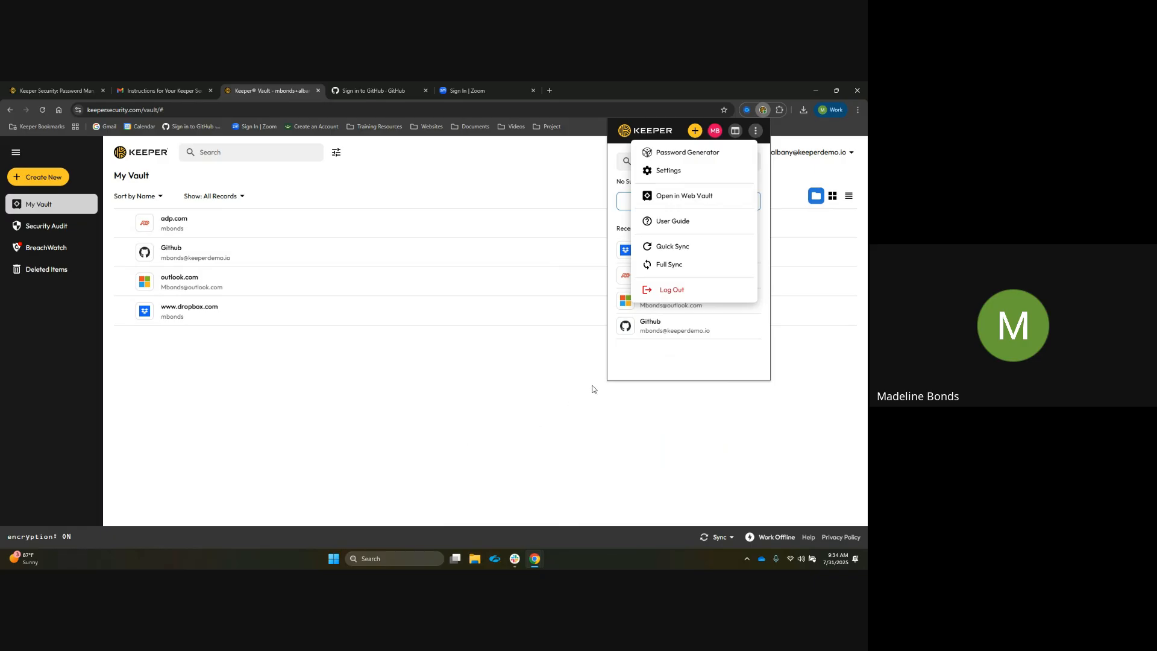
Open the extension's User Guide and start a search in the Keeper documentation
left_click(707, 228)
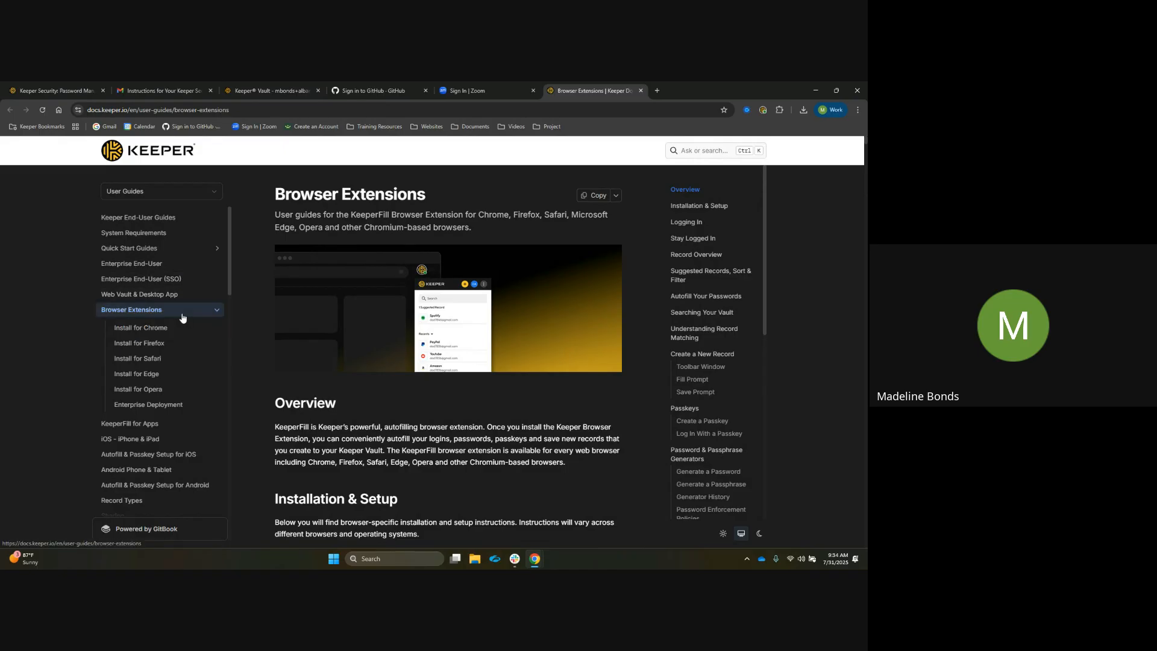
left_click(715, 150)
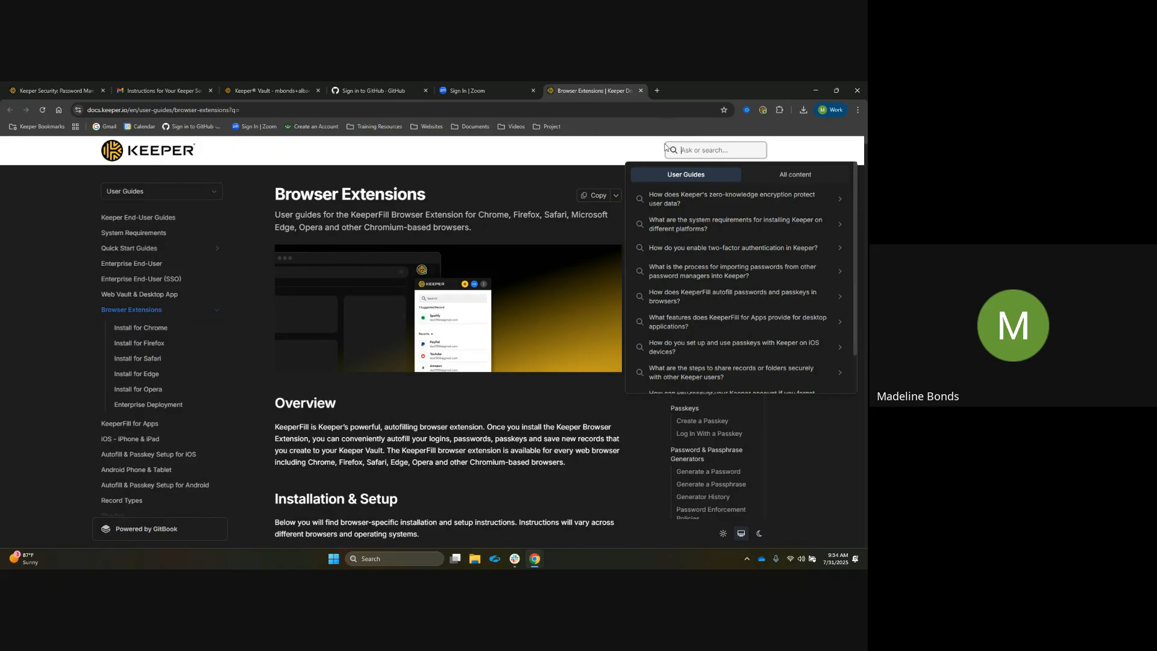
Return to the Keeper vault tab and open the Keeper extension's menu
left_click(641, 91)
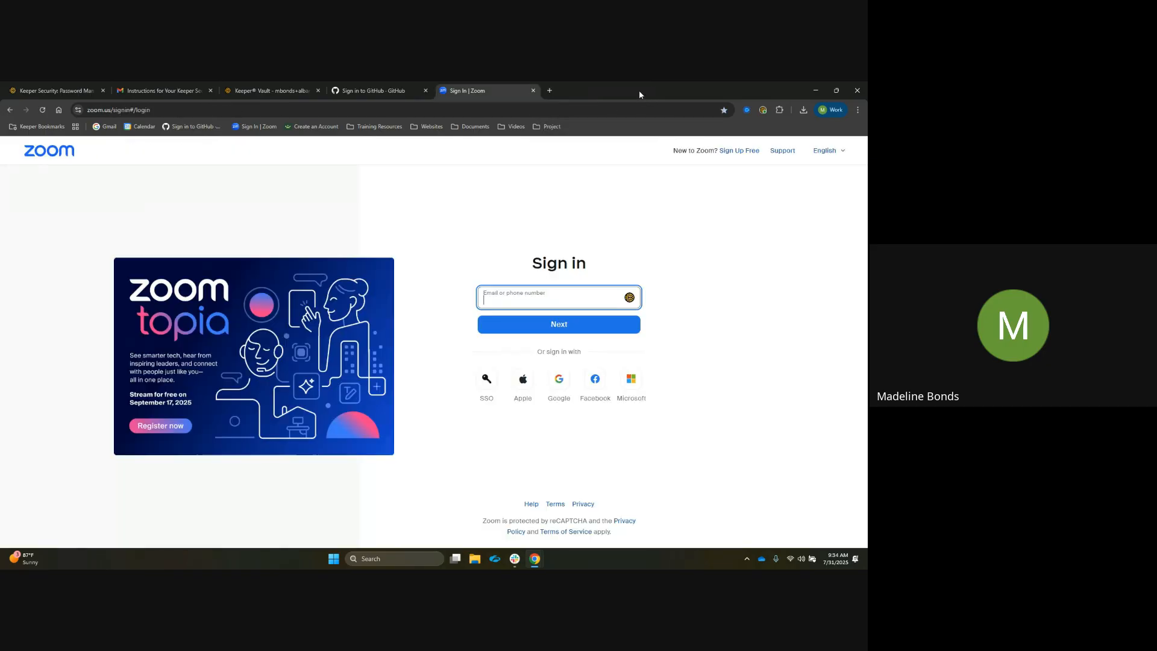
left_click(238, 88)
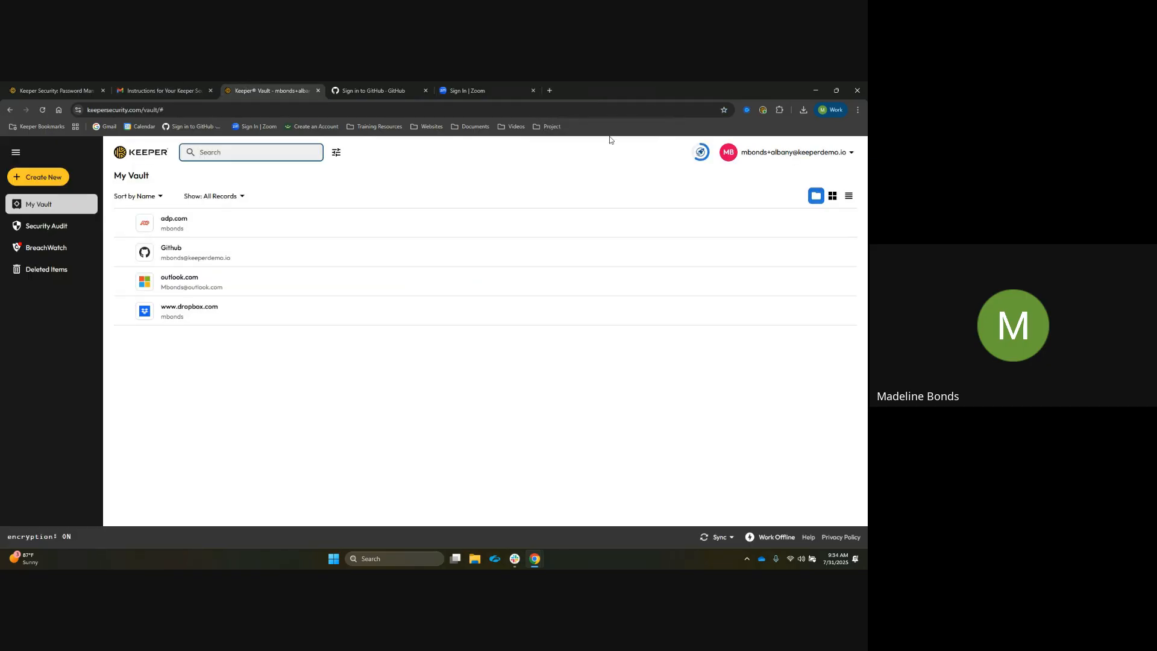
left_click(763, 109)
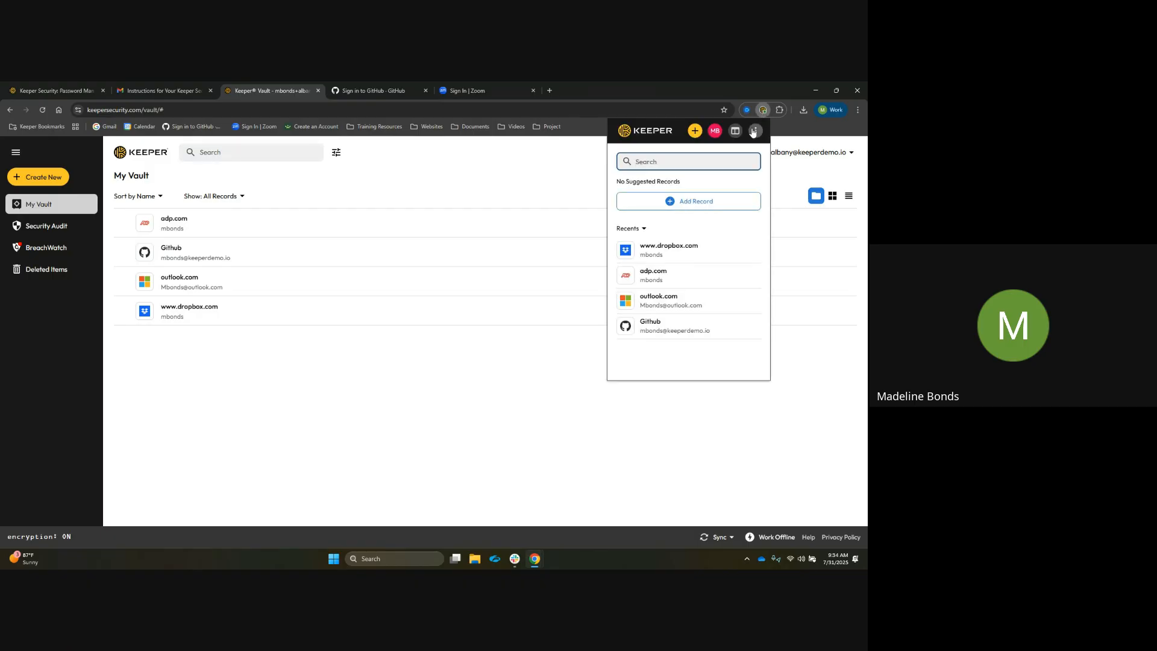
left_click(754, 131)
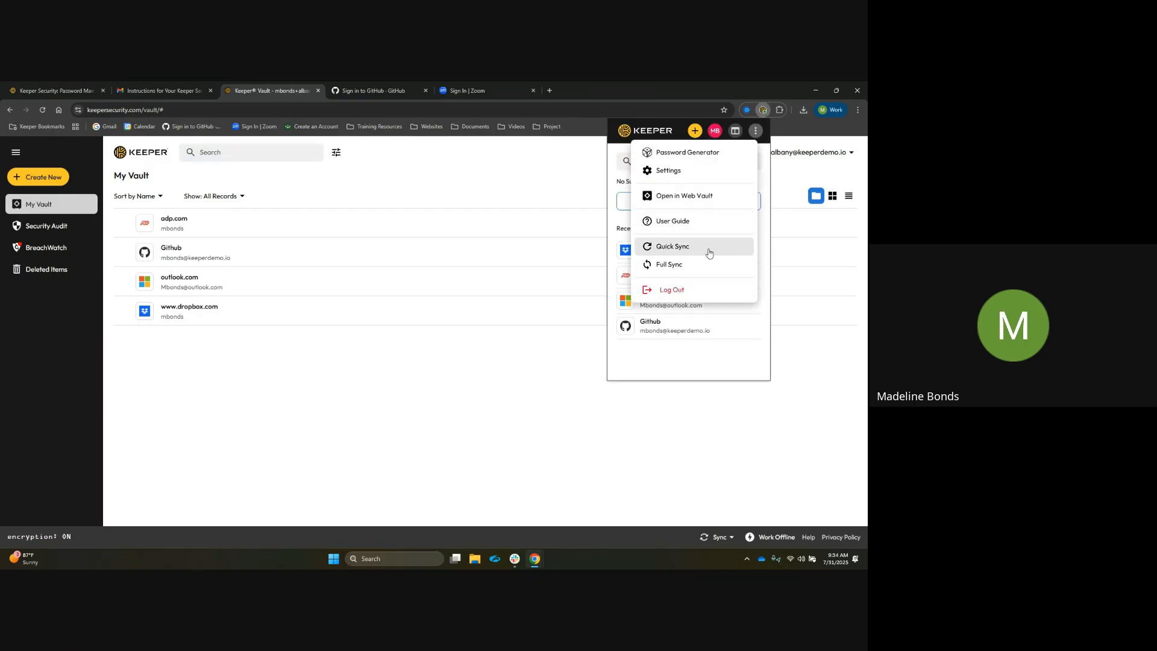
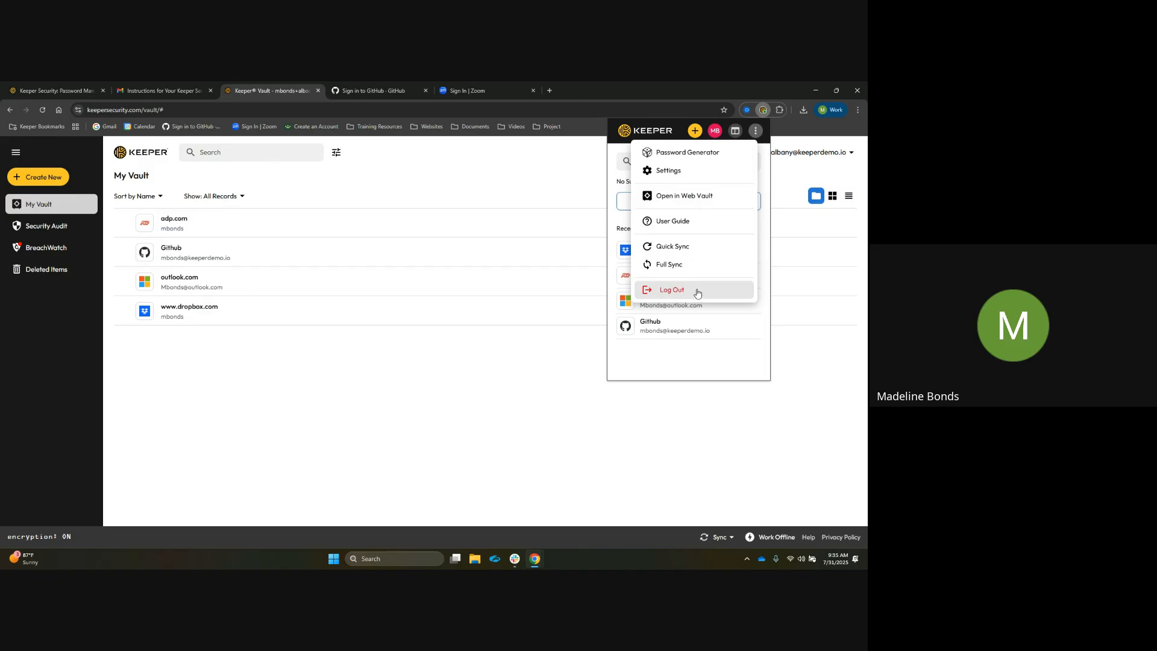
Open the extension's record sort and category filter options, then close them
left_click(753, 134)
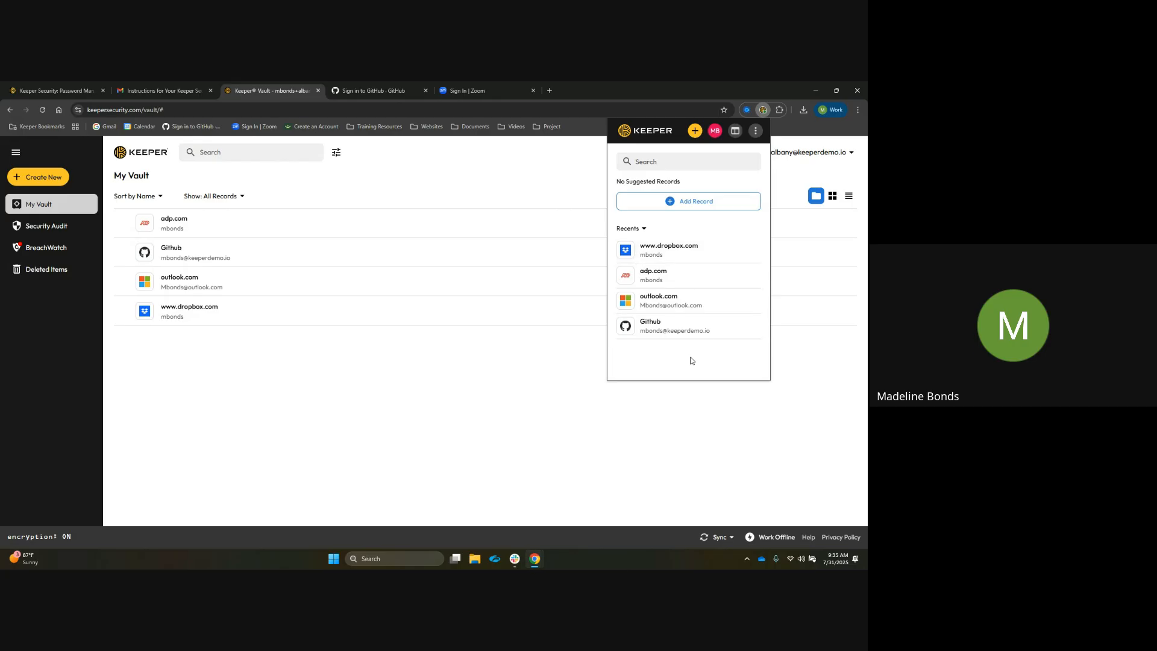
left_click(630, 229)
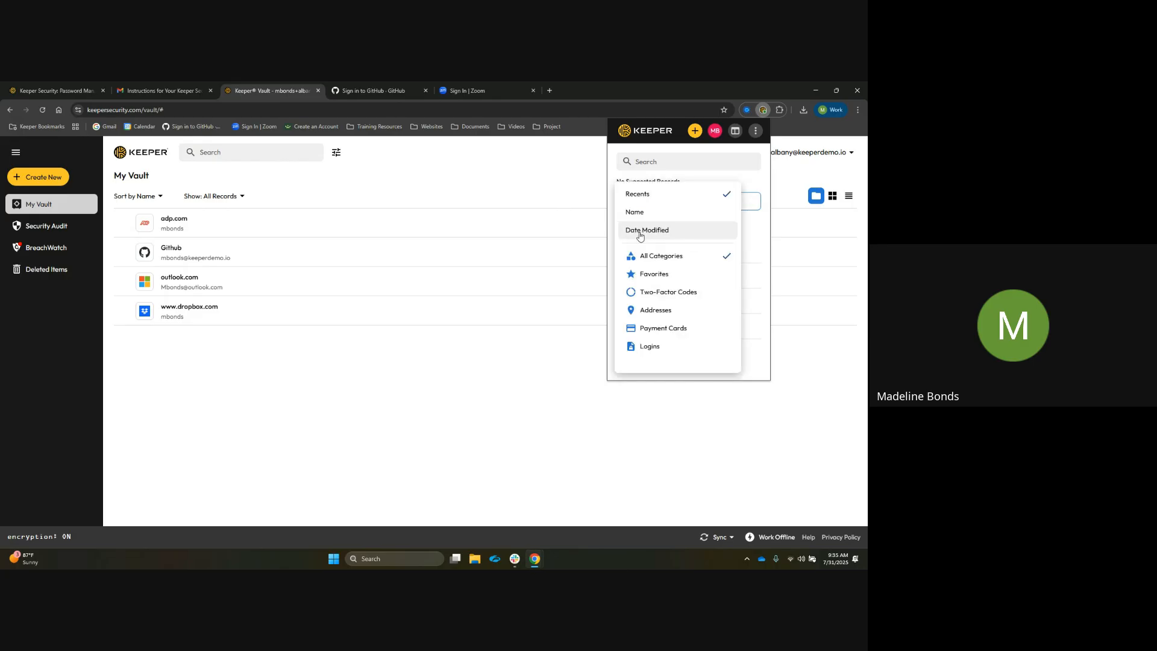
left_click(747, 226)
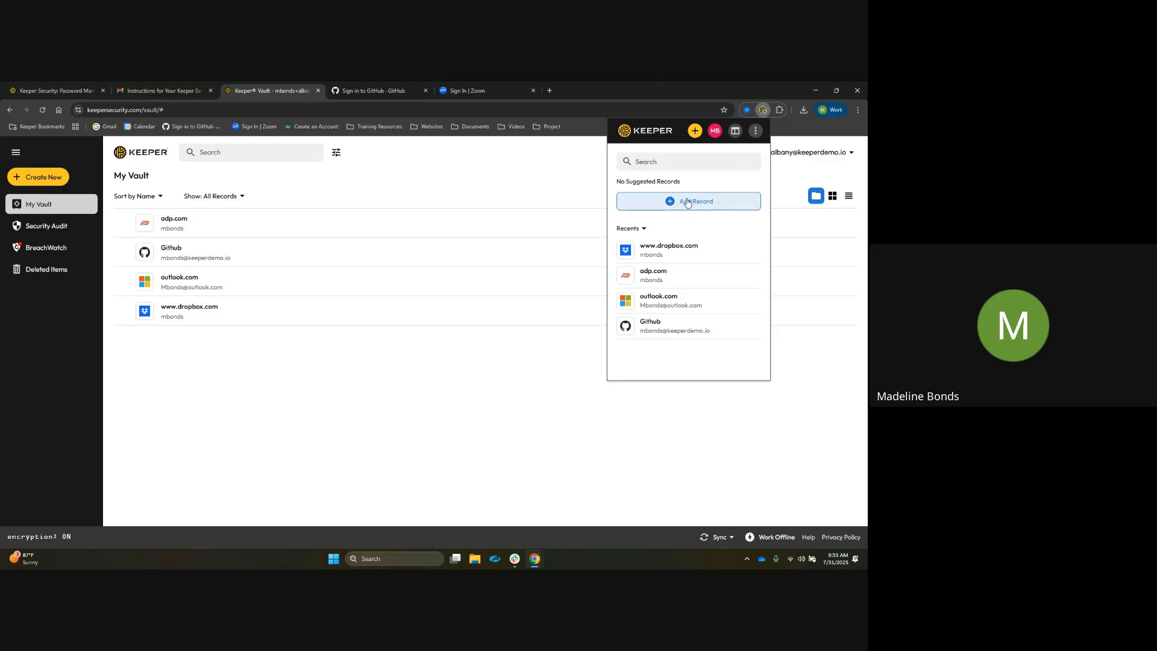
Search the extension for git, open the Github record, and turn on Autofill on page load and Autosubmit after autofill
left_click(653, 162)
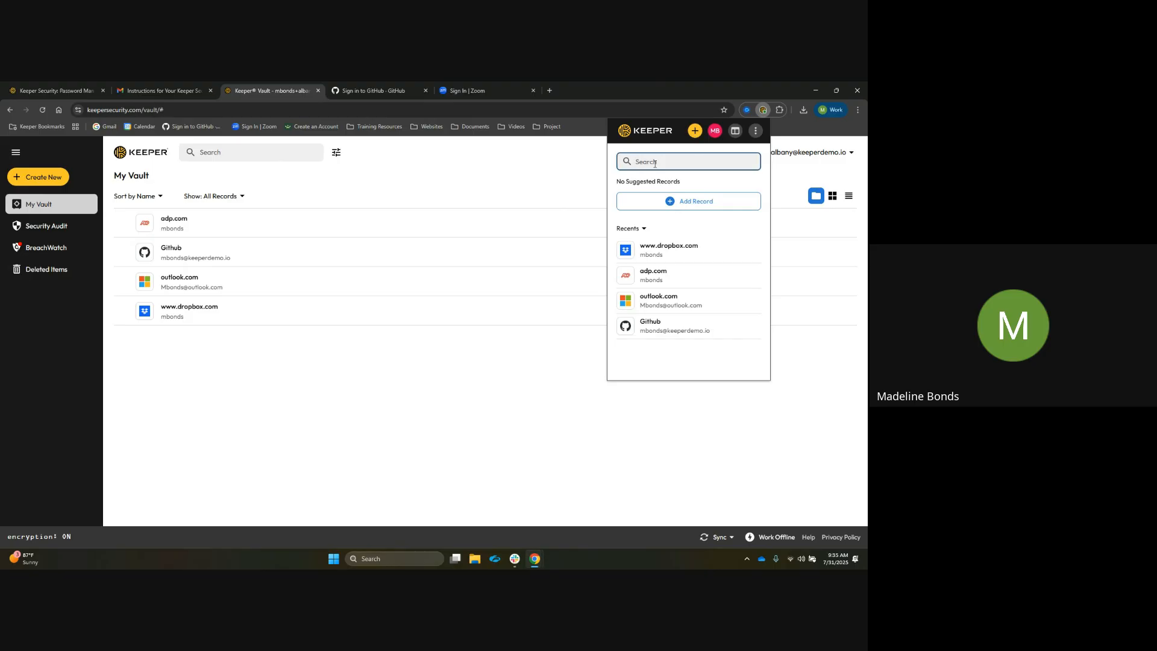
type("git")
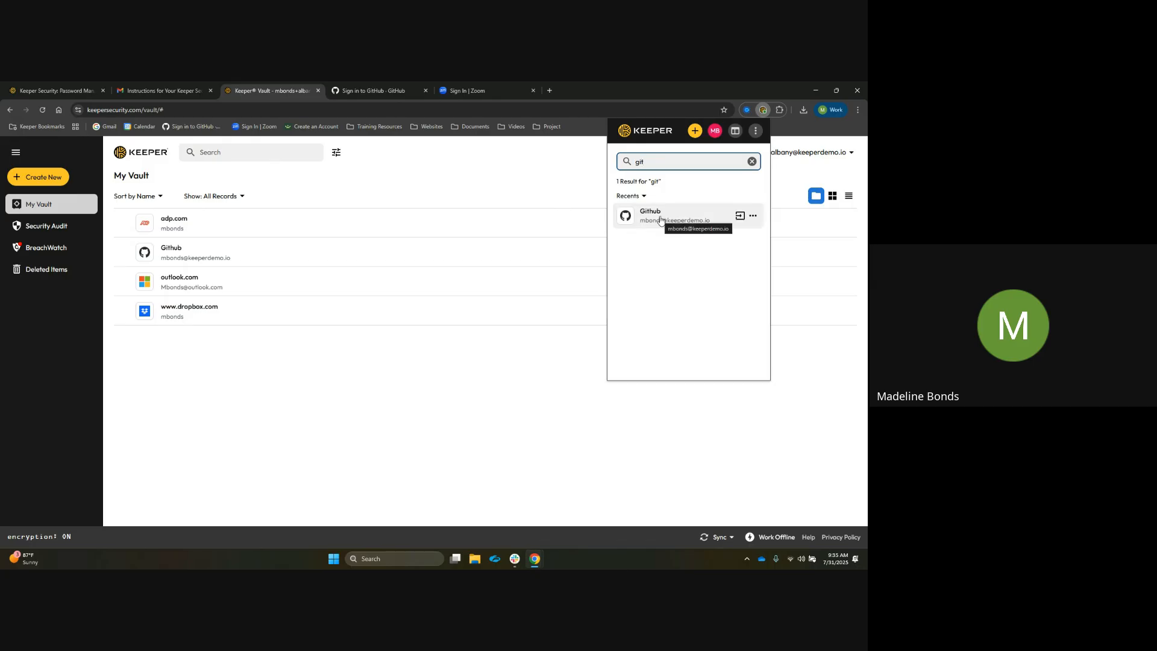
left_click(660, 219)
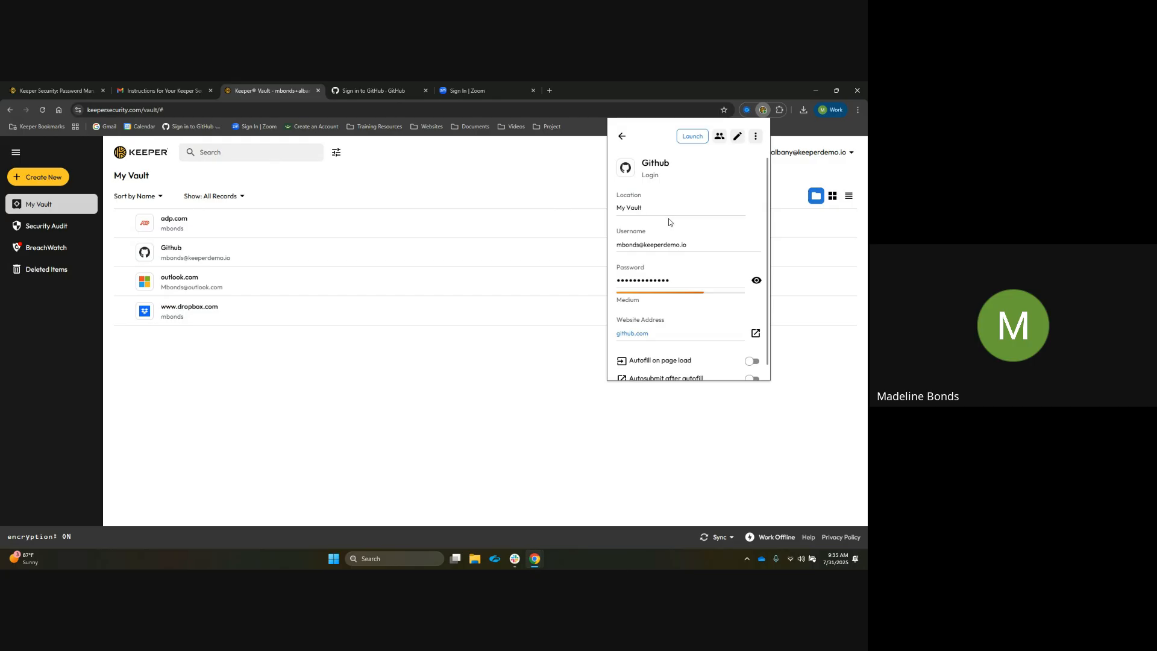
scroll(709, 240, "down", 1)
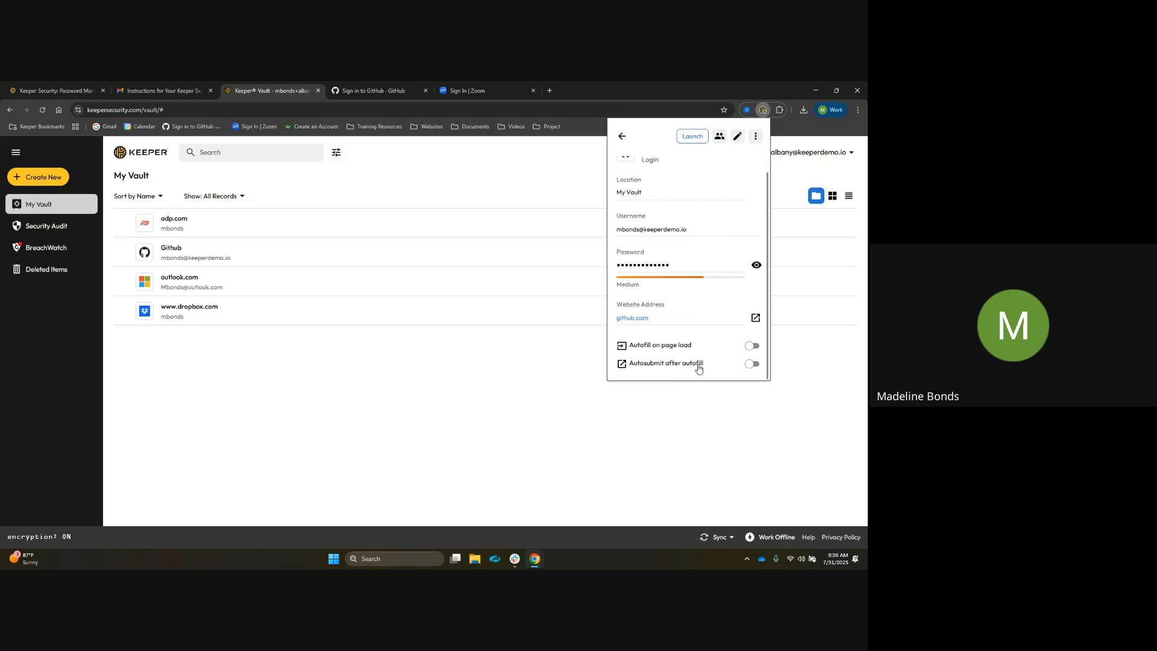
left_click(752, 346)
left_click(751, 366)
scroll(707, 212, "up", 1)
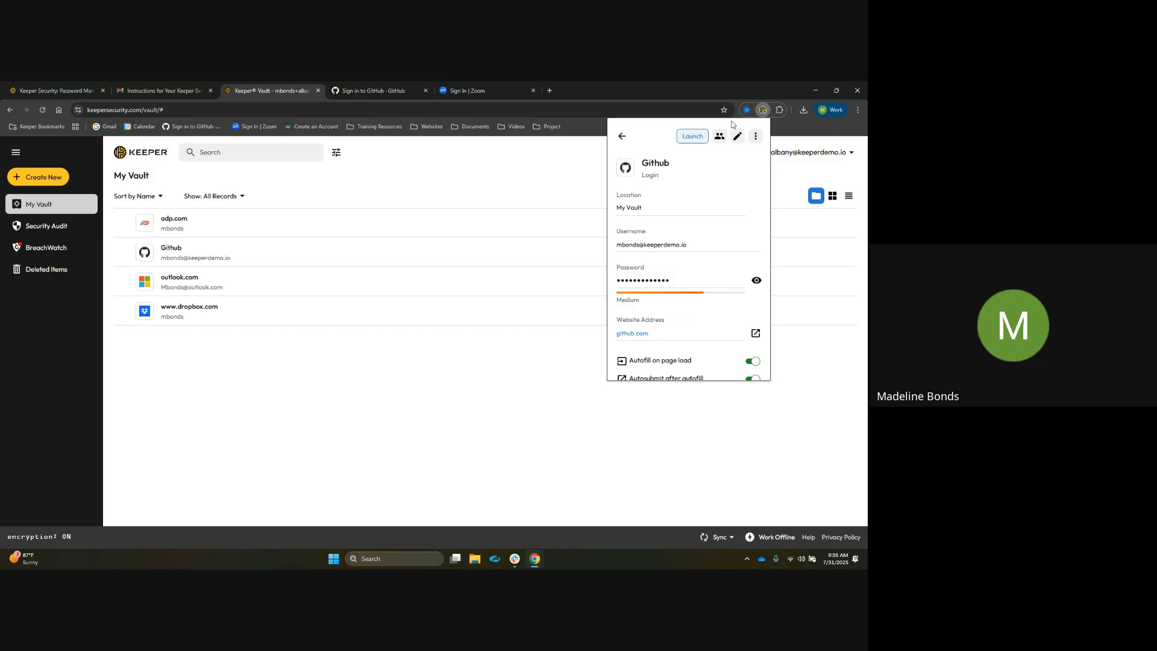
Close the GitHub sign-in tab and launch the Github record from the vault
left_click(763, 110)
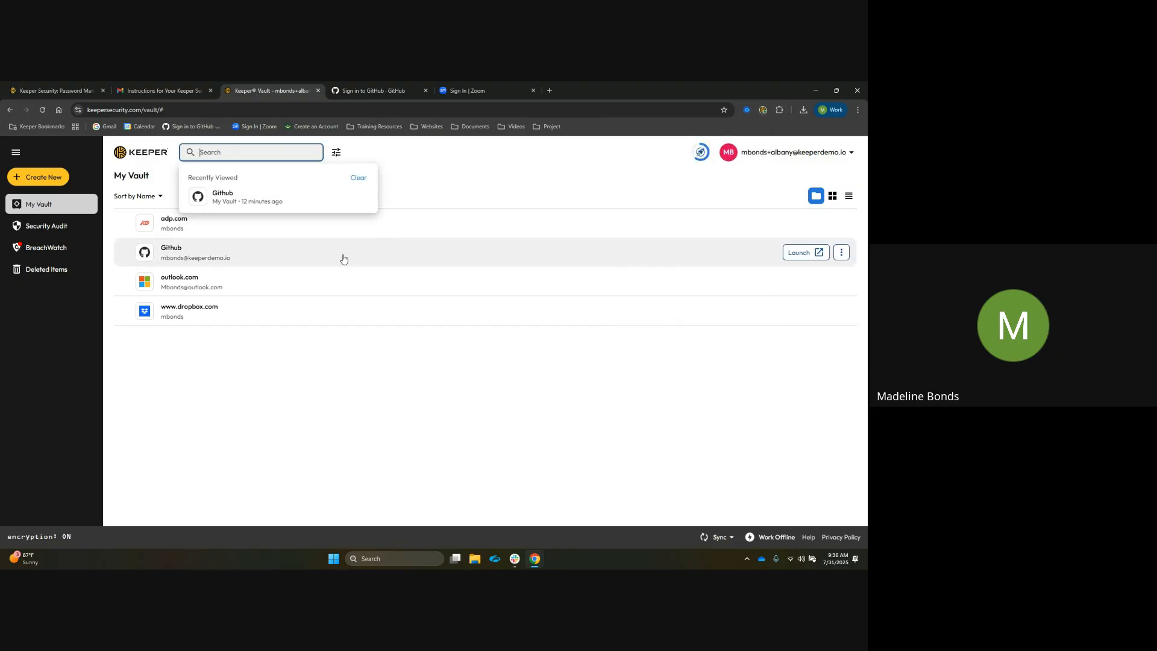
left_click(425, 91)
left_click(413, 167)
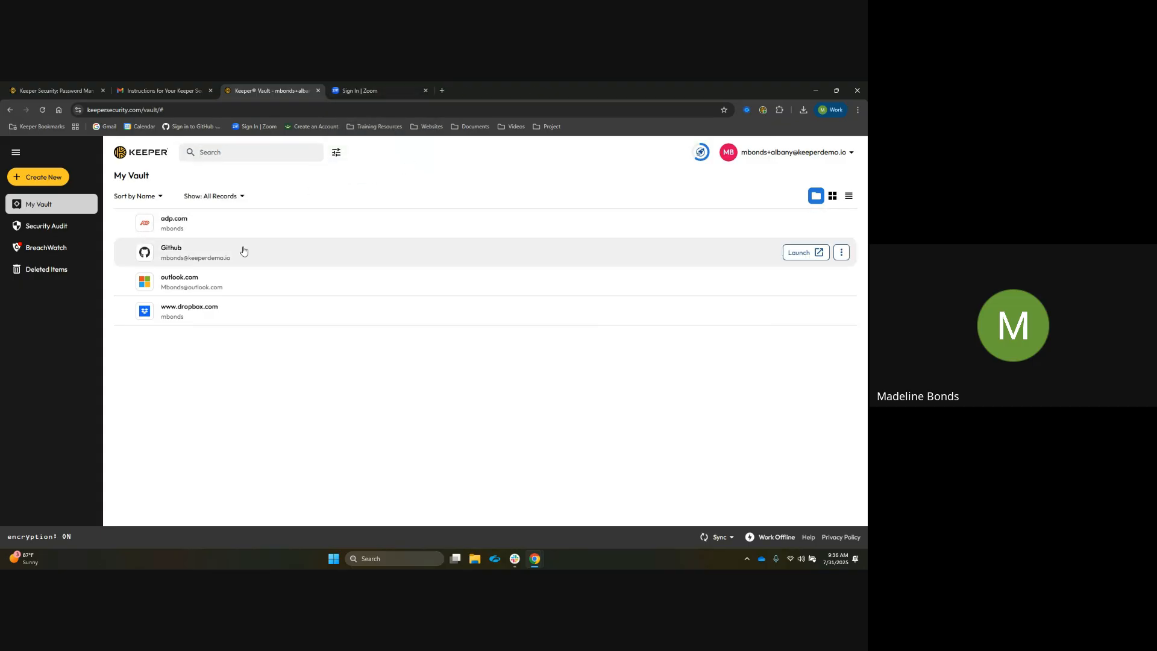
left_click(806, 260)
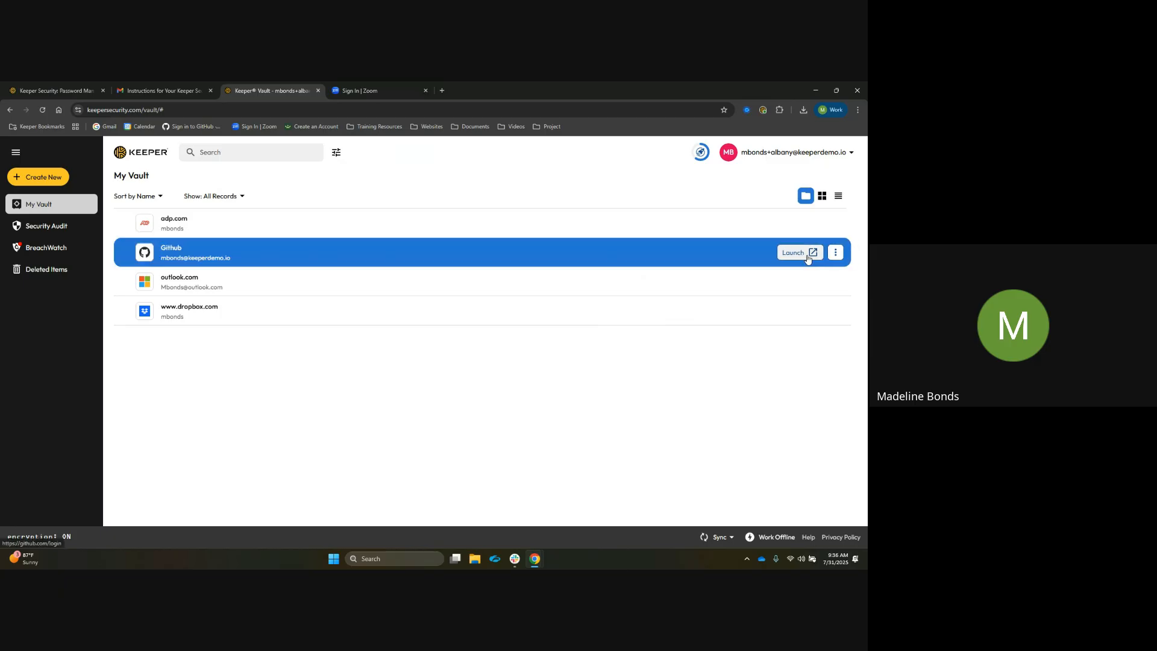
left_click(566, 259)
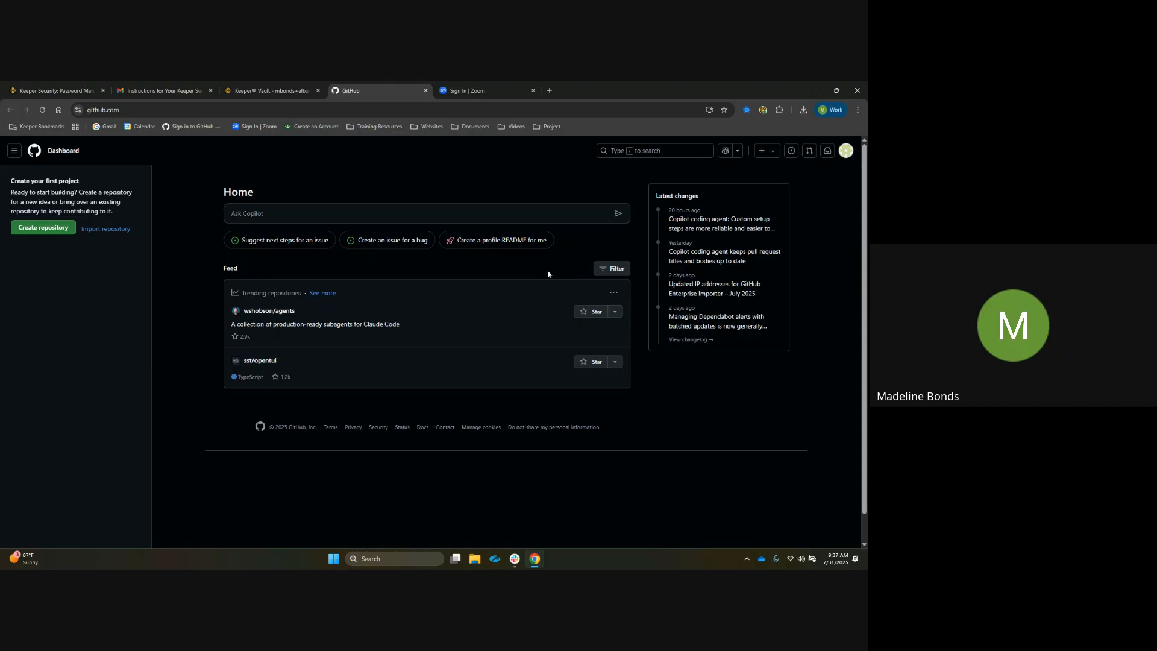
Return to the vault tab and close the Github record's details panel
left_click(284, 92)
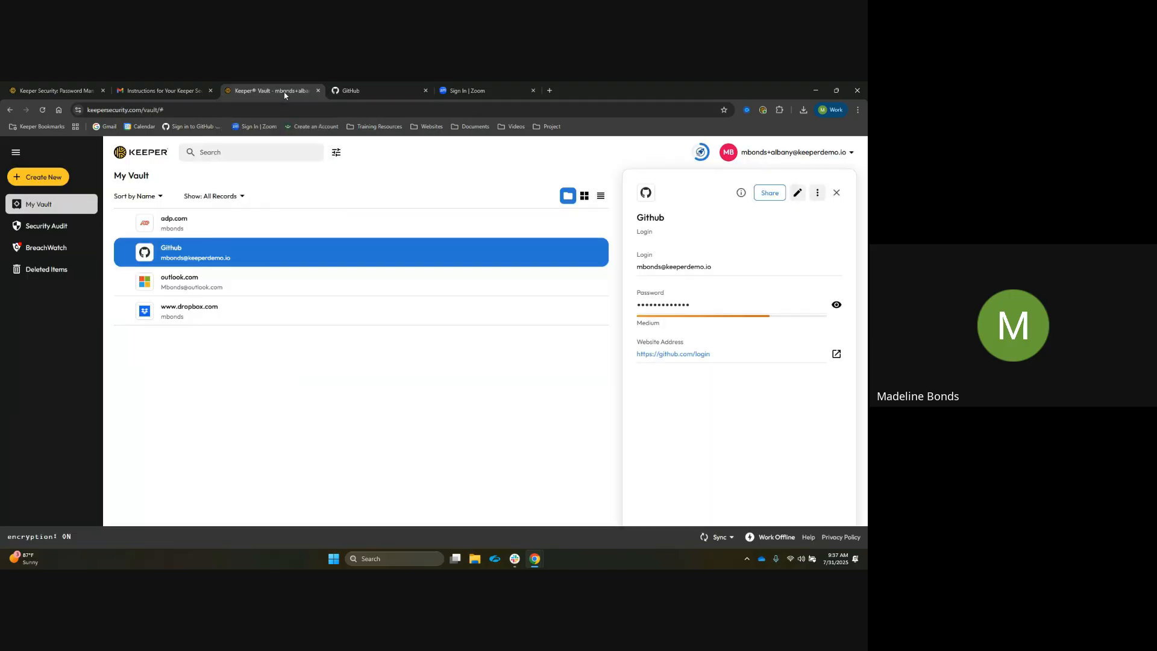
left_click(836, 192)
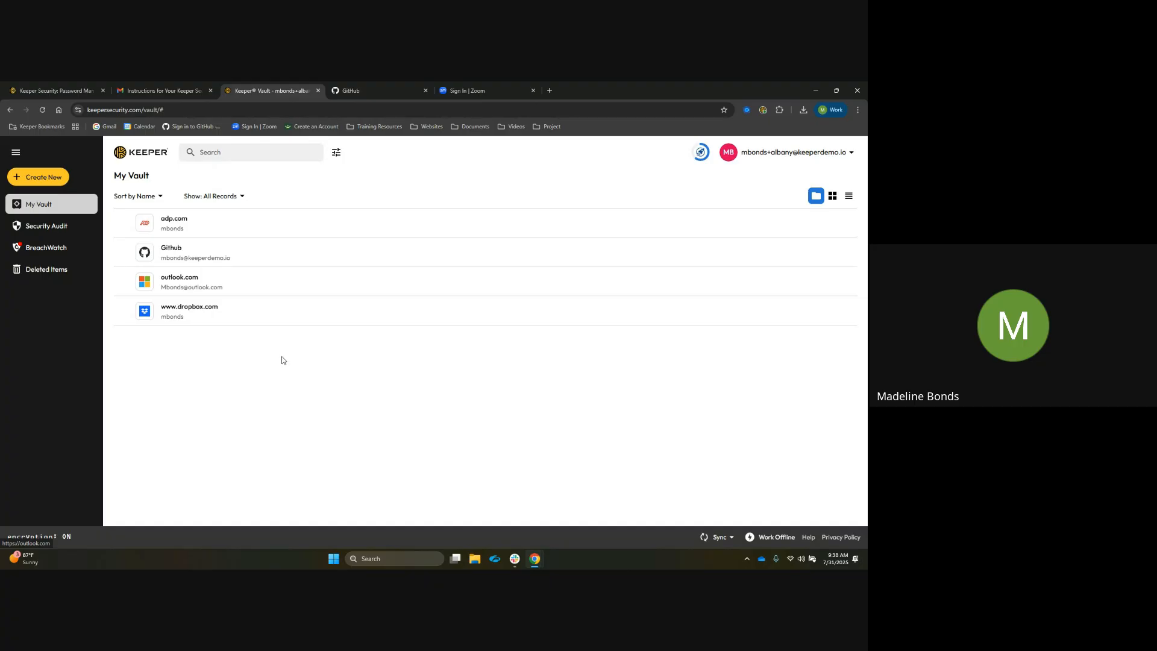
On the Zoom sign-in page, paste the account e-mail and continue
left_click(460, 92)
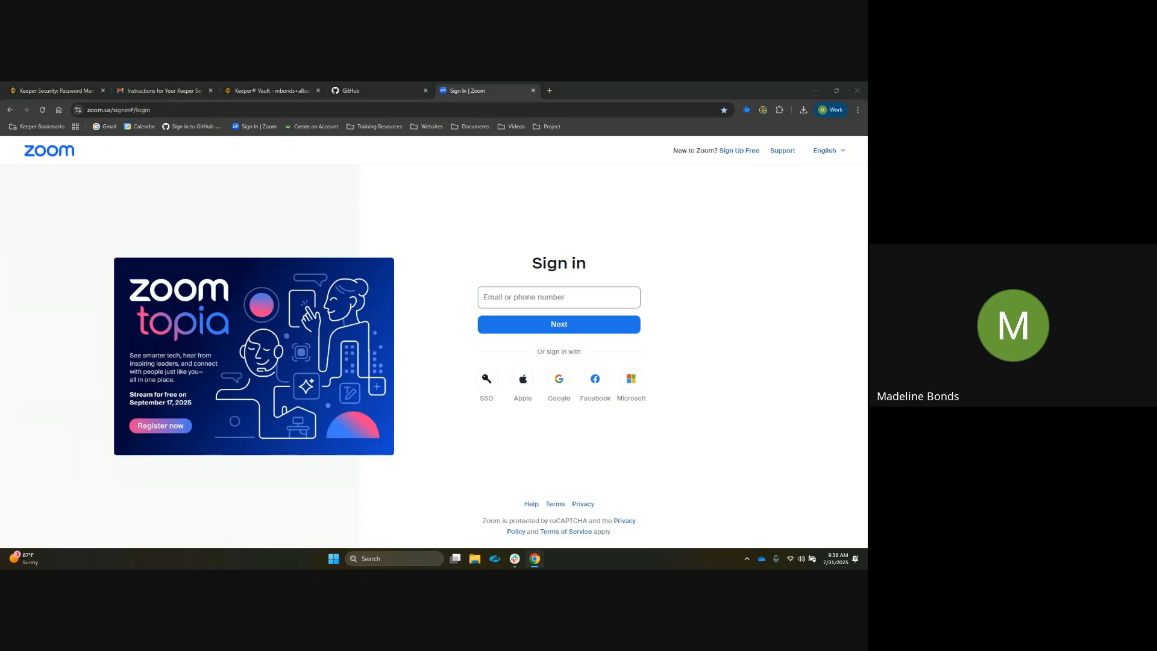
left_click(513, 301)
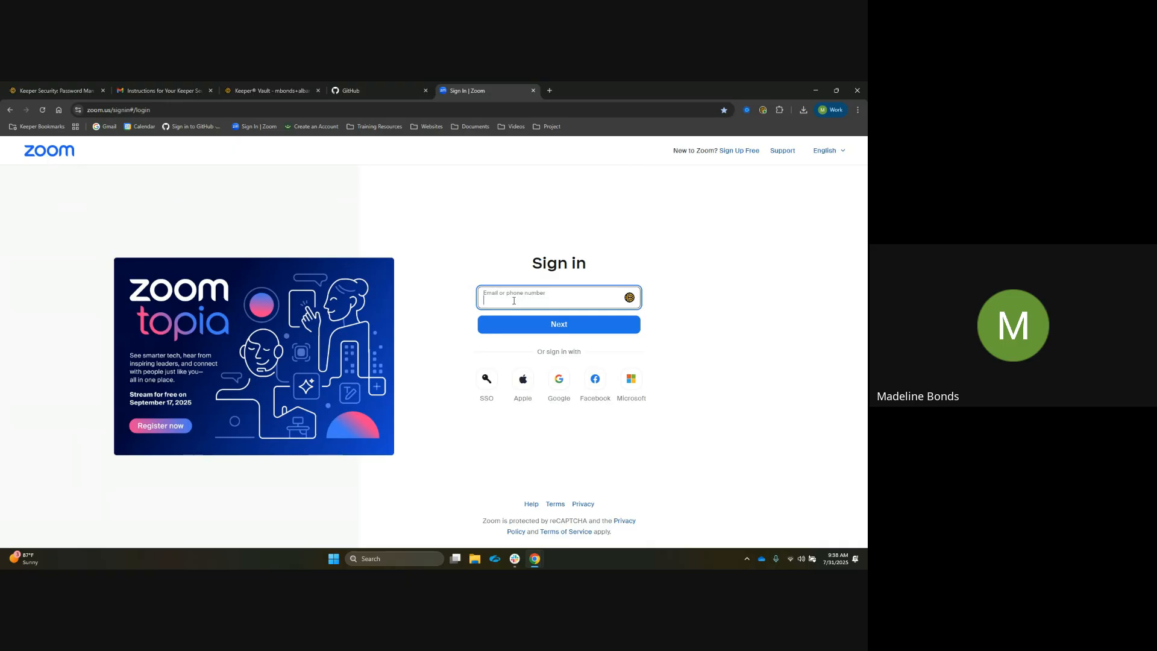
key("ctrl+v")
left_click(523, 326)
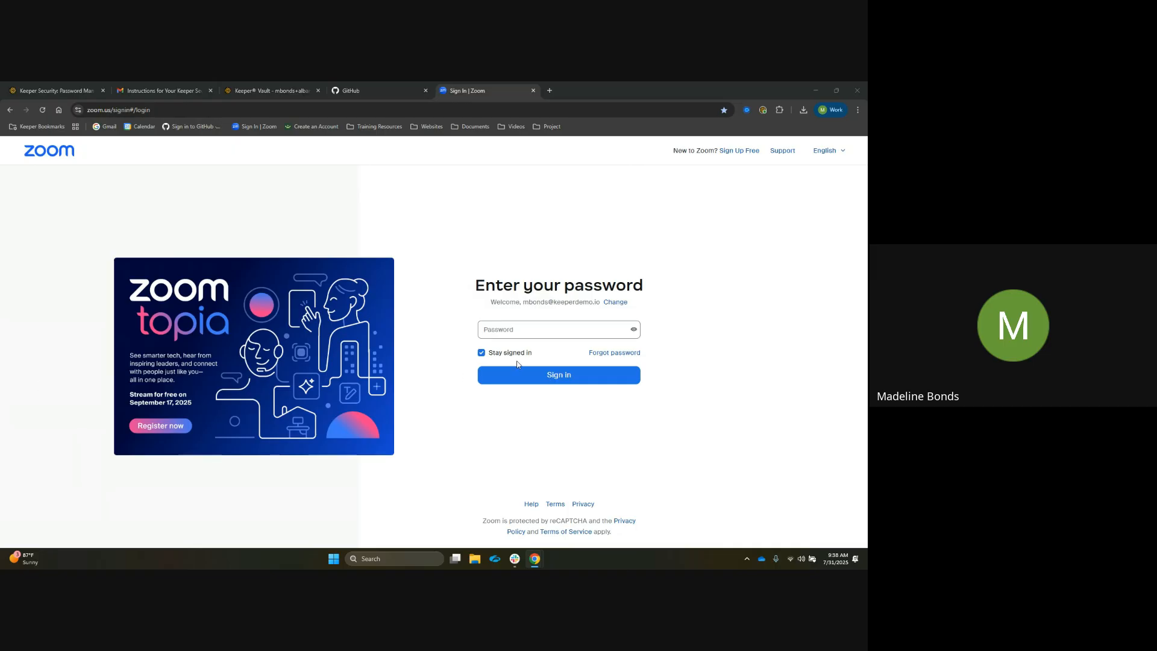
Paste the account password into Zoom's password field and choose Add to Keeper
left_click(518, 333)
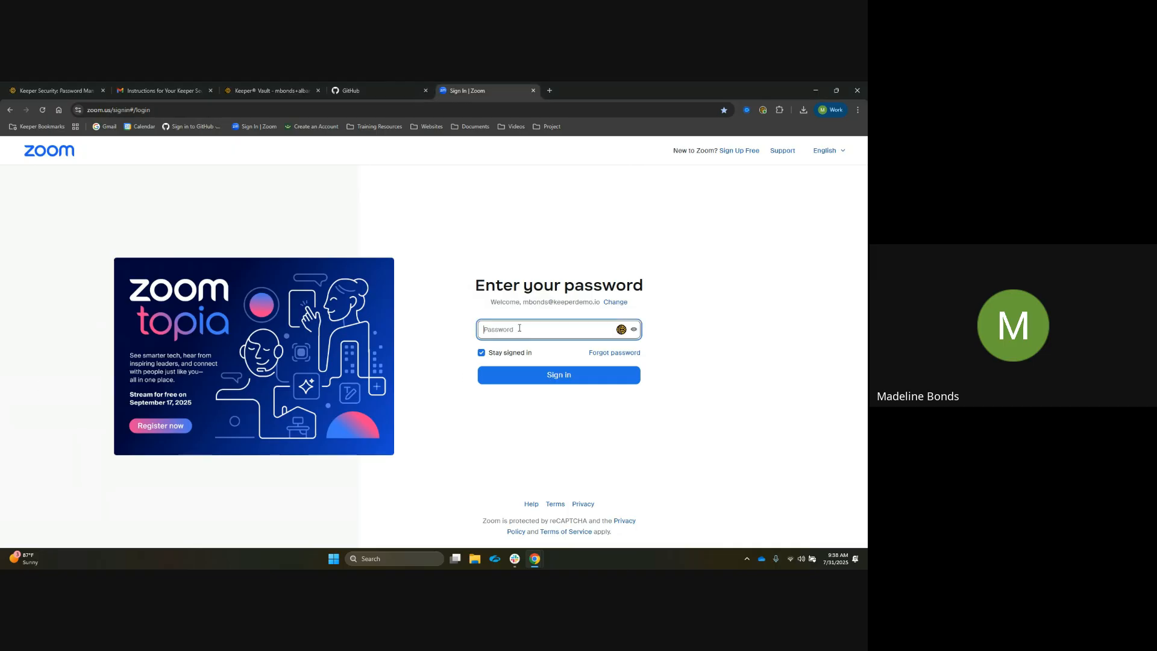
key("ctrl+v")
left_click(622, 331)
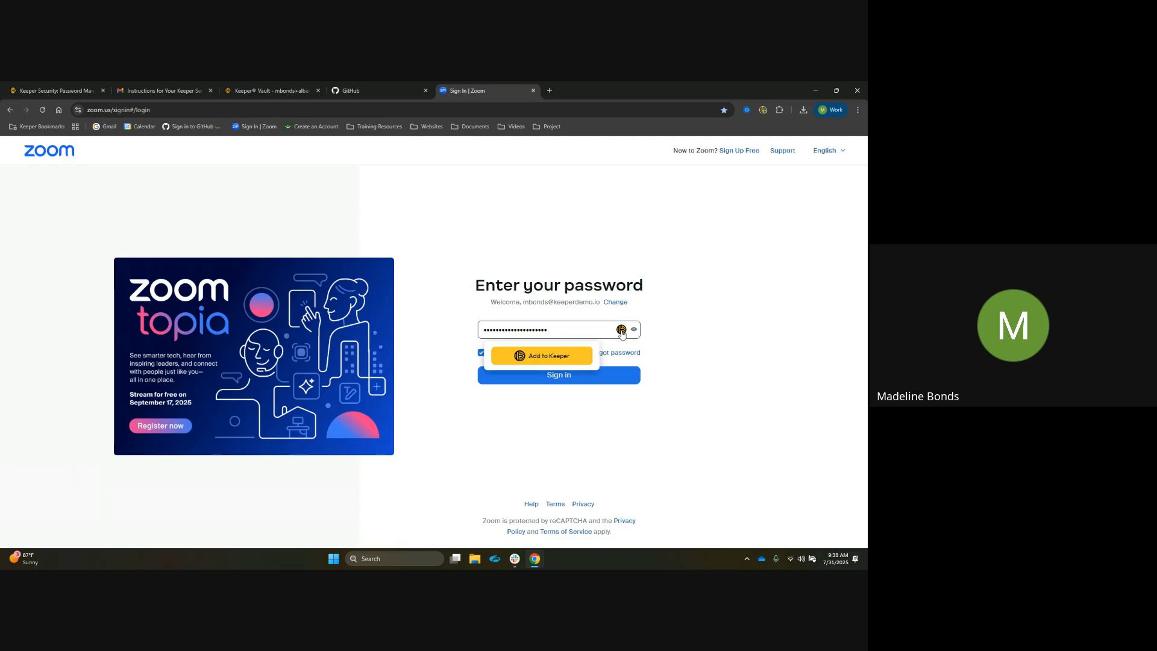
left_click(577, 359)
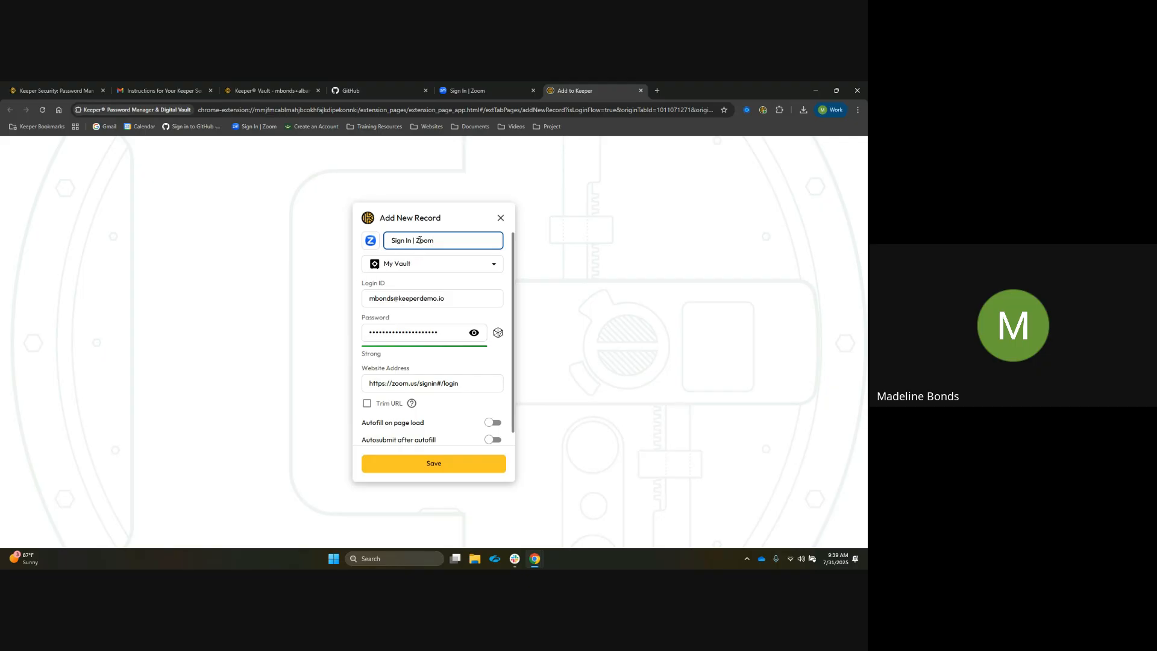
Rename the new record's title to Zoom and check its Login ID and Password fields
left_click_drag(416, 241, 393, 245)
key("BackSpace")
left_click(455, 296)
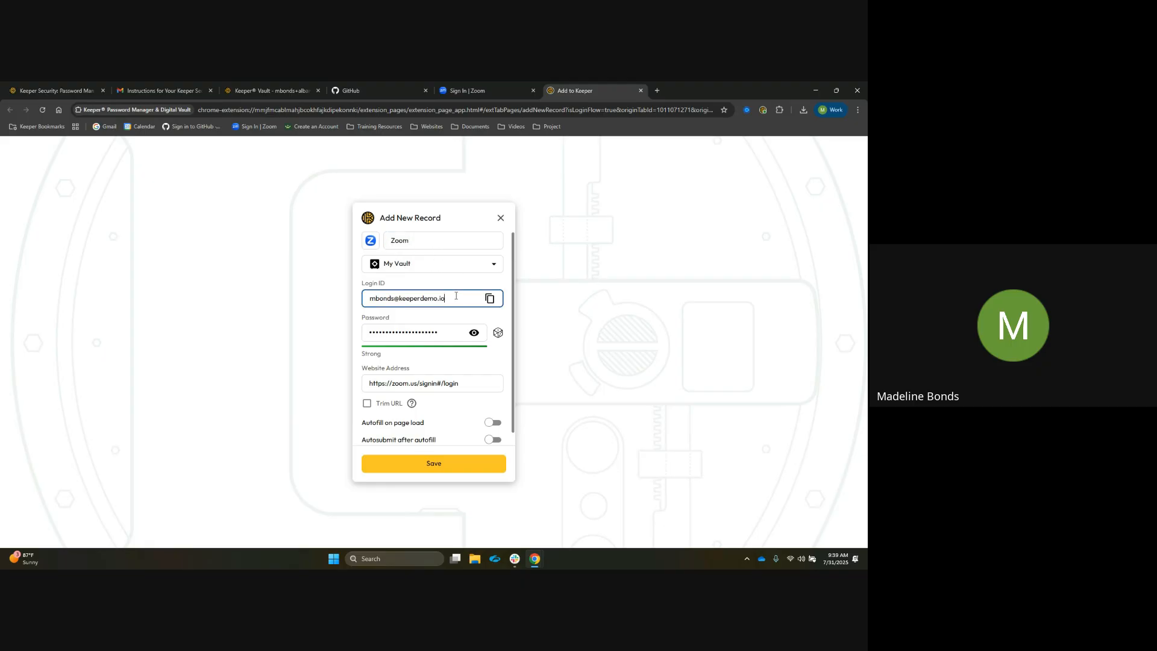
left_click(440, 330)
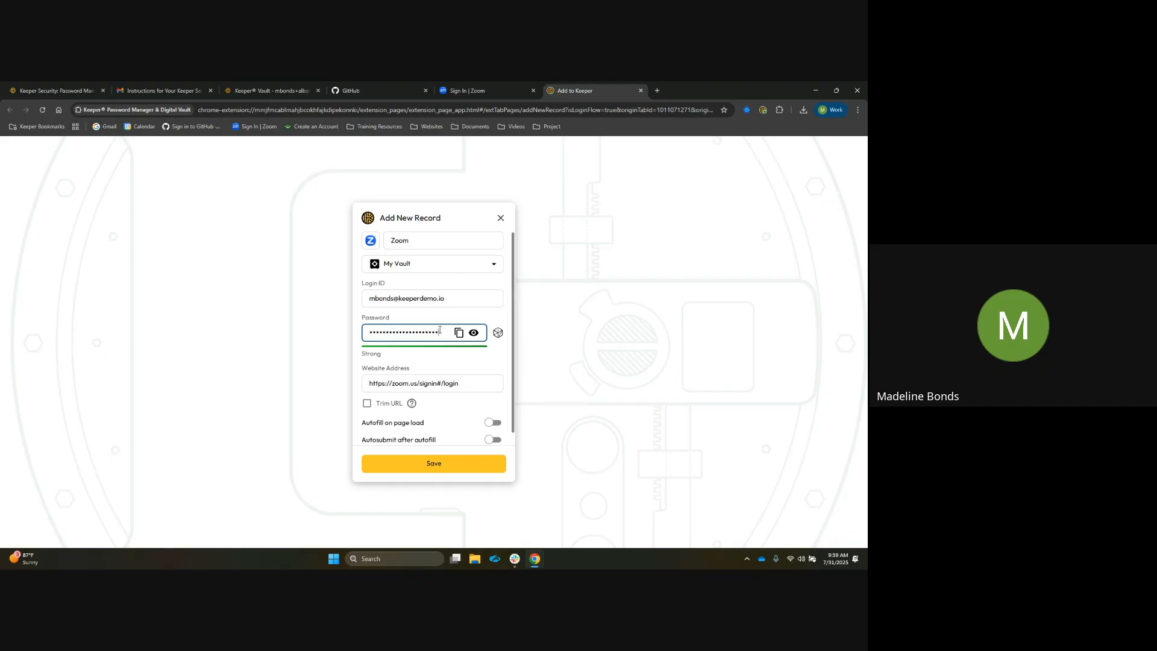
left_click(452, 298)
left_click(444, 332)
Try trimming the record's website address with Trim URL, comparing it with the Zoom sign-in tab
left_click(474, 86)
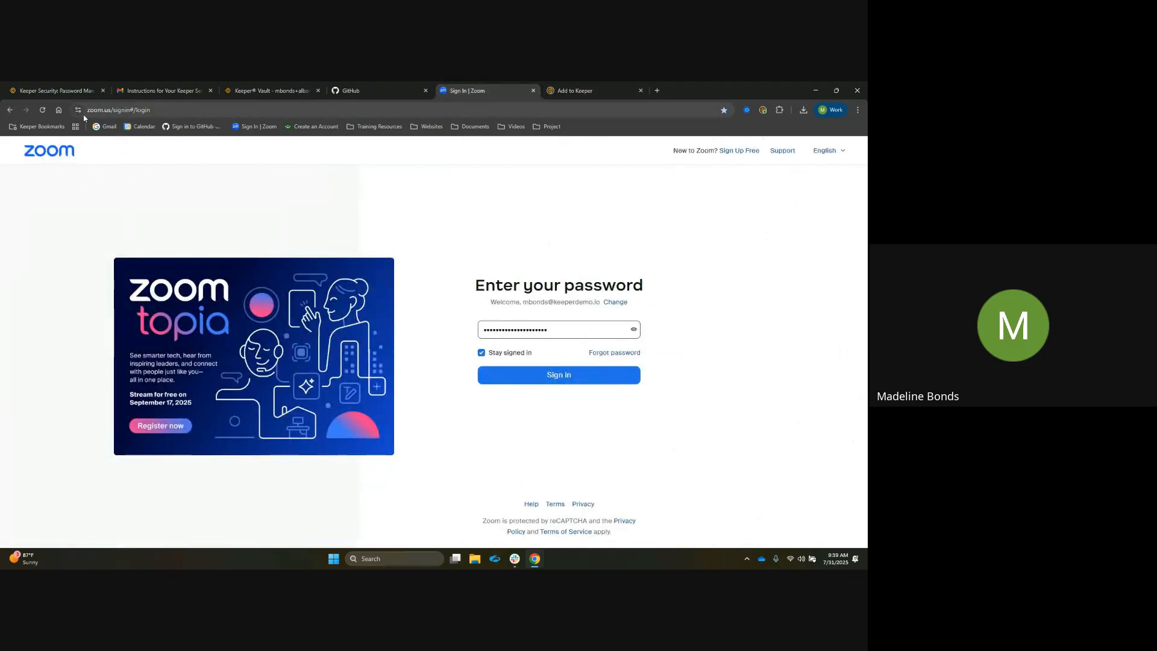
left_click(576, 90)
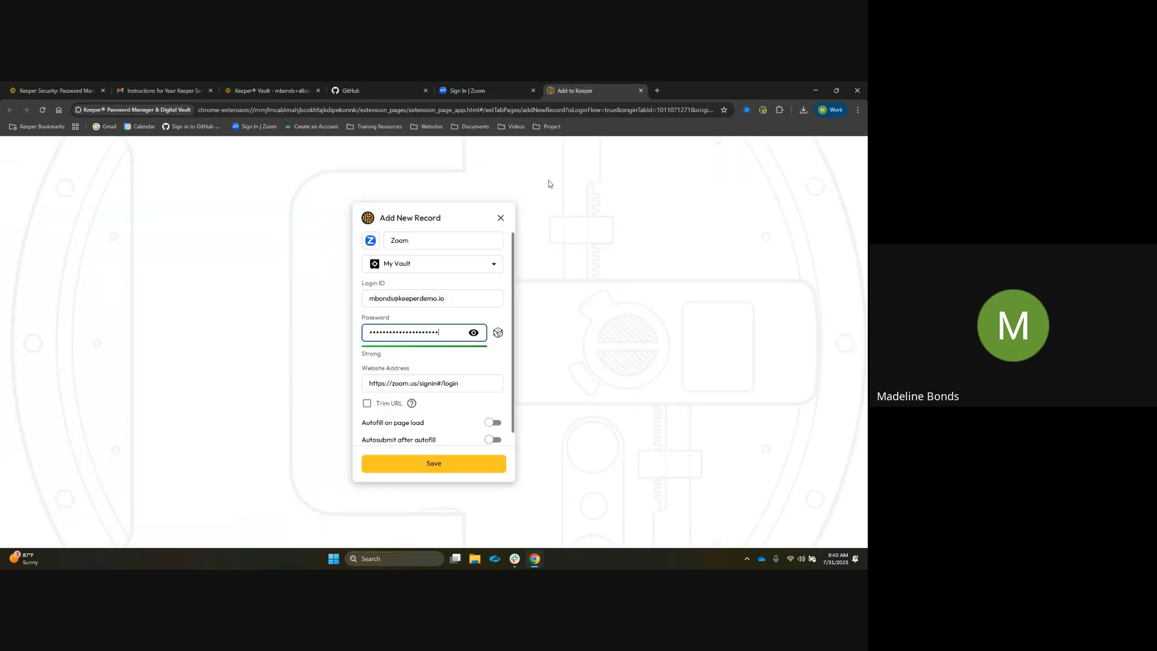
left_click(367, 403)
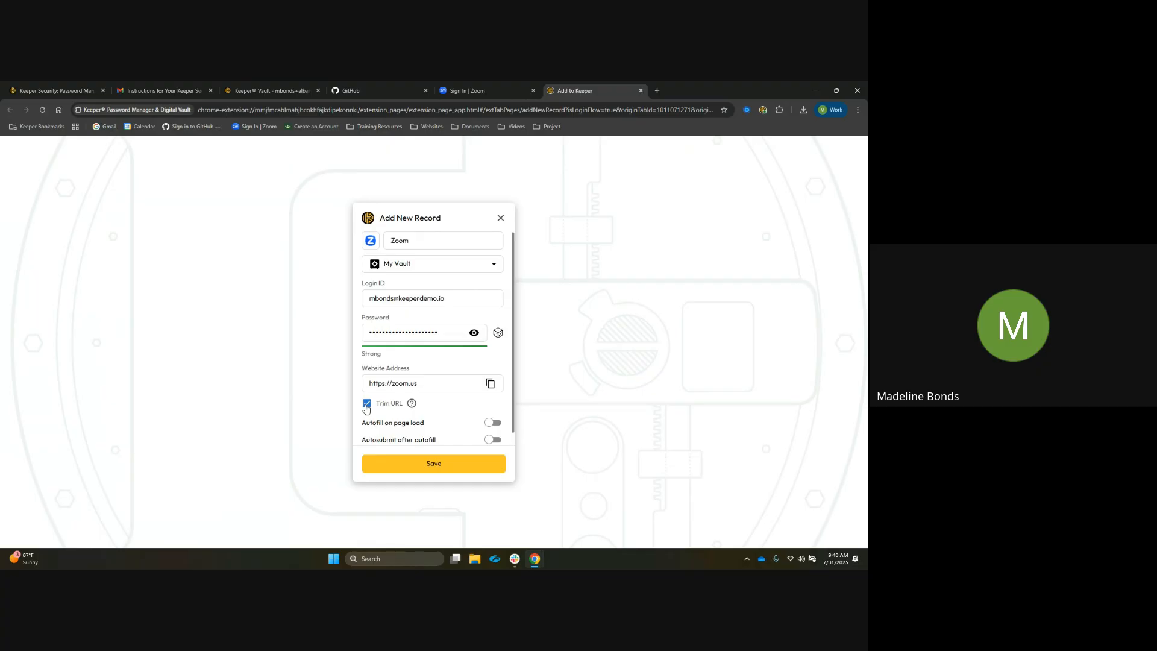
left_click(366, 405)
left_click(493, 84)
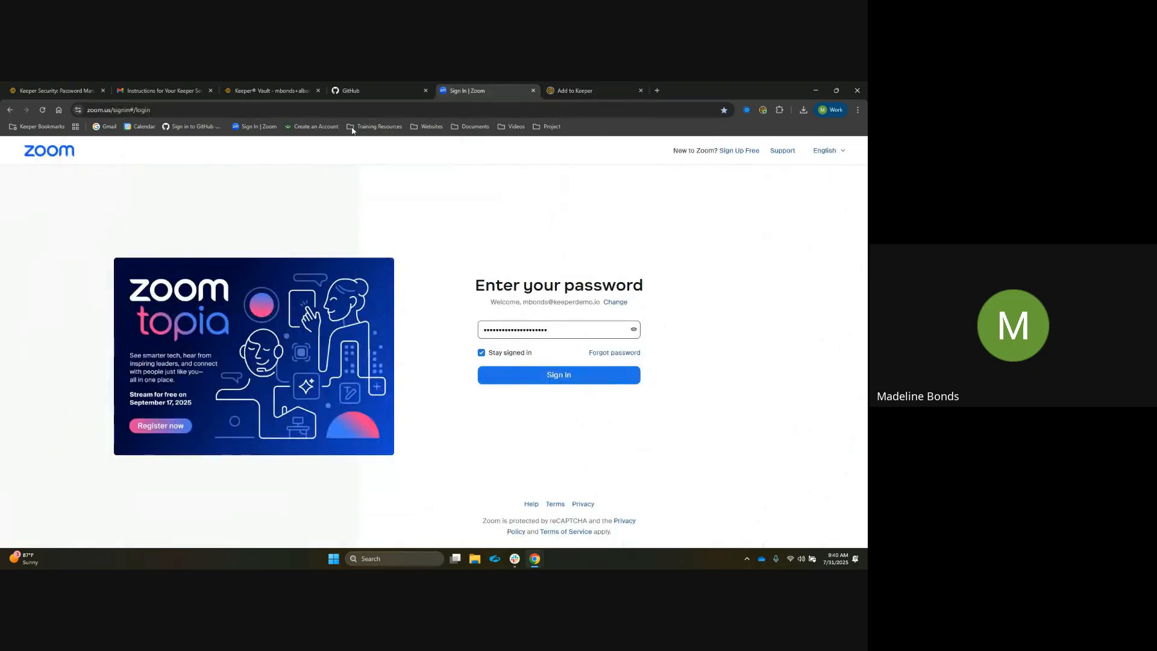
left_click(584, 87)
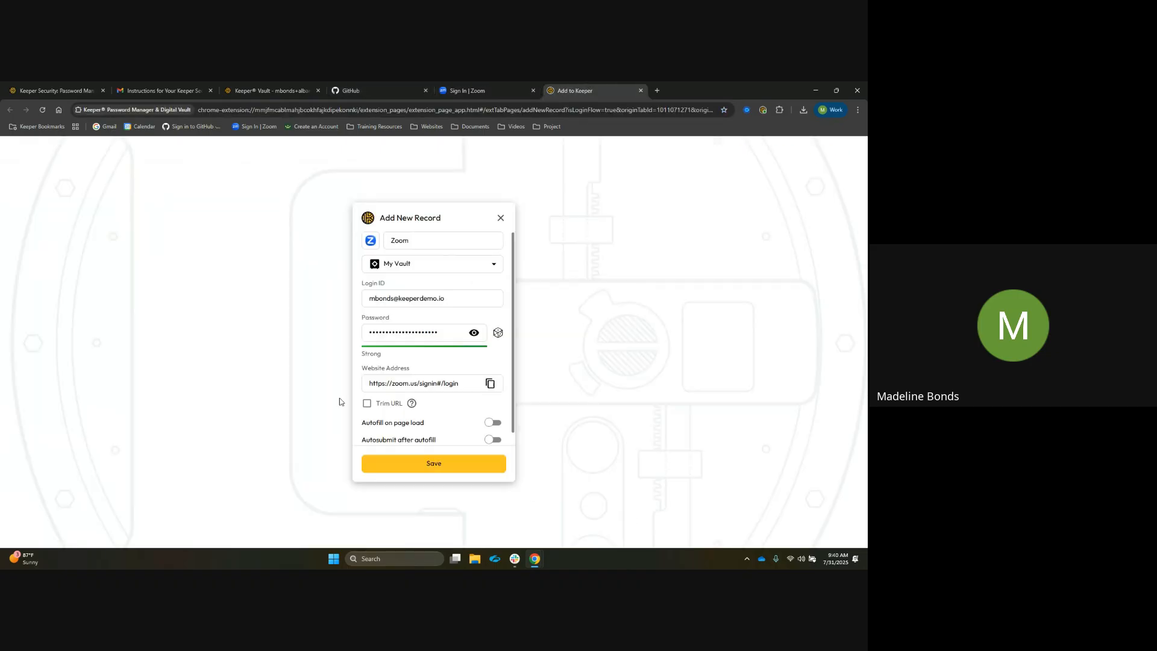
Save the new Zoom record and view it in the vault
scroll(456, 431, "down", 1)
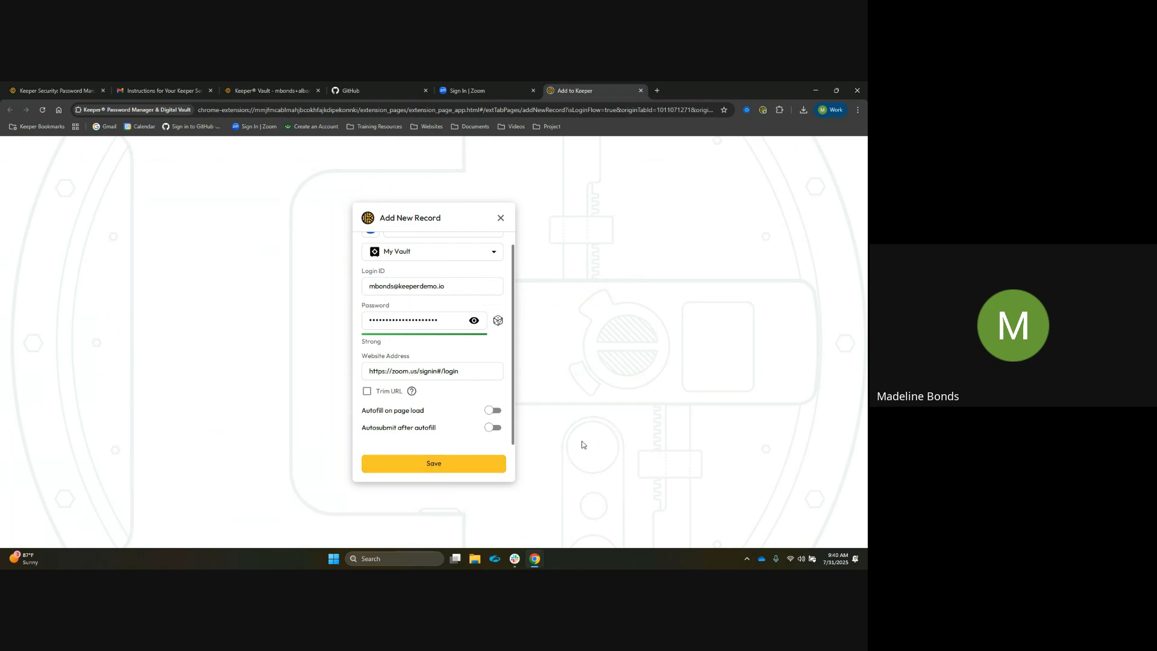
left_click(455, 469)
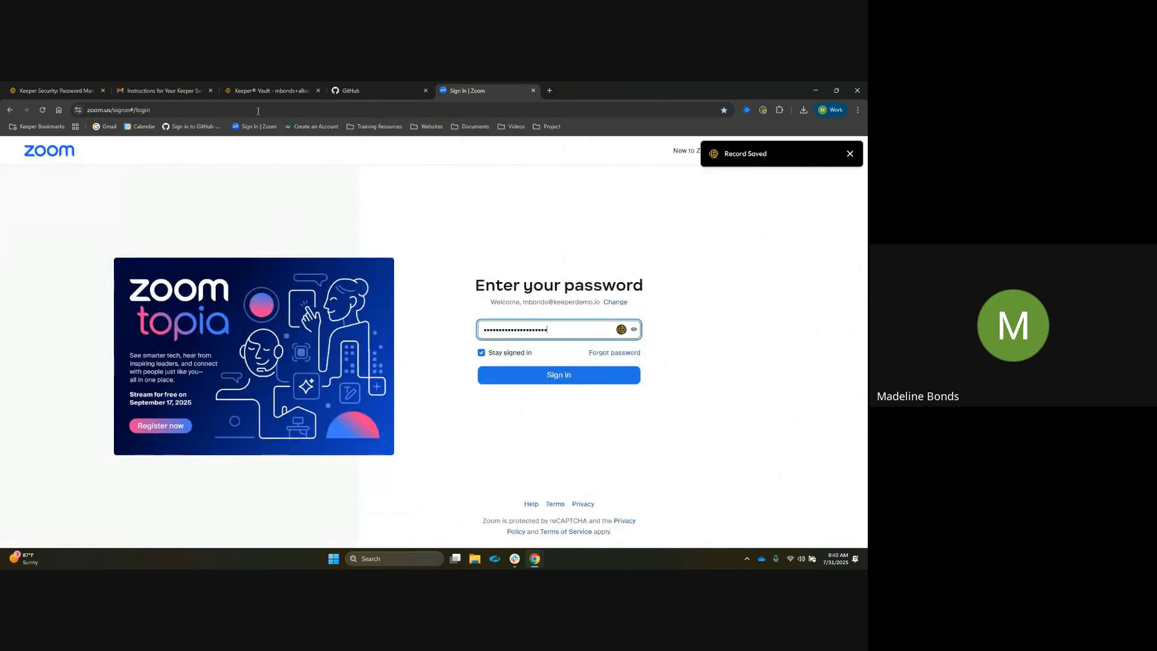
left_click(270, 90)
mouse_move(152, 332)
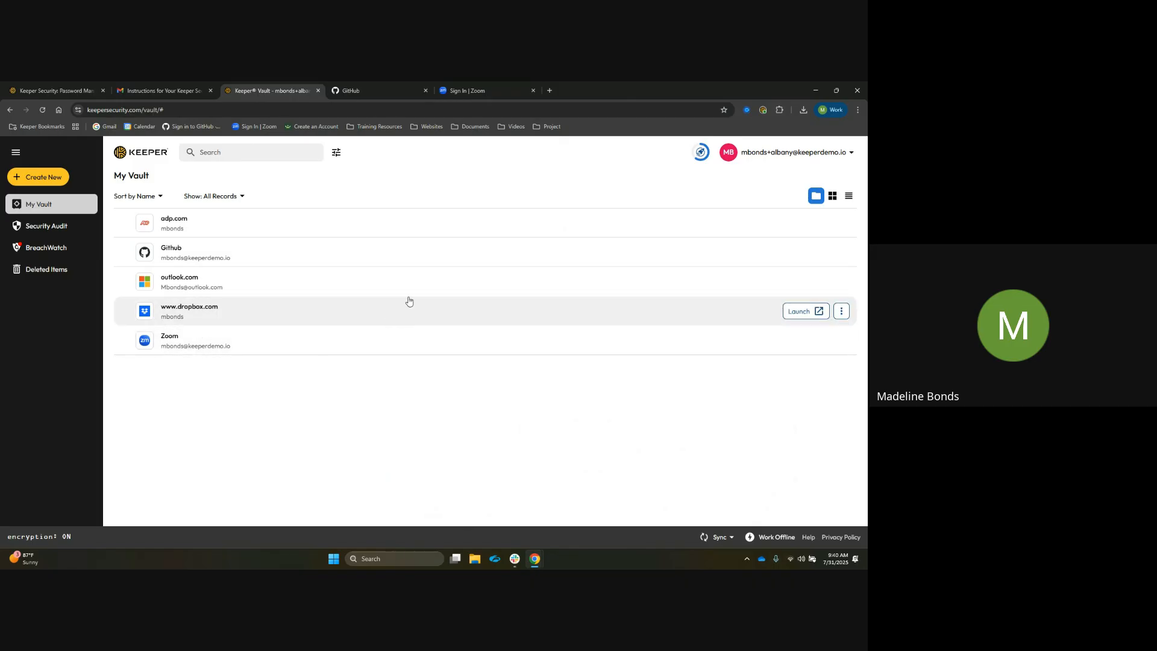
On the Zoom sign-in page, open Keeper's fill menu in the e-mail field and close it
left_click(480, 85)
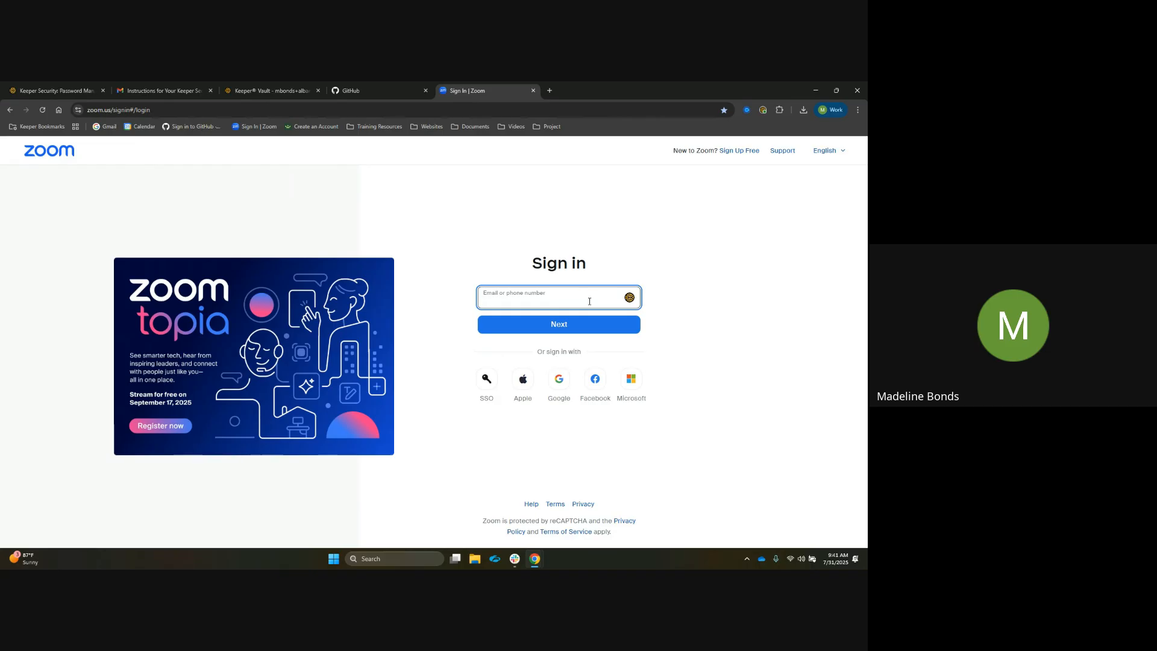
left_click(630, 298)
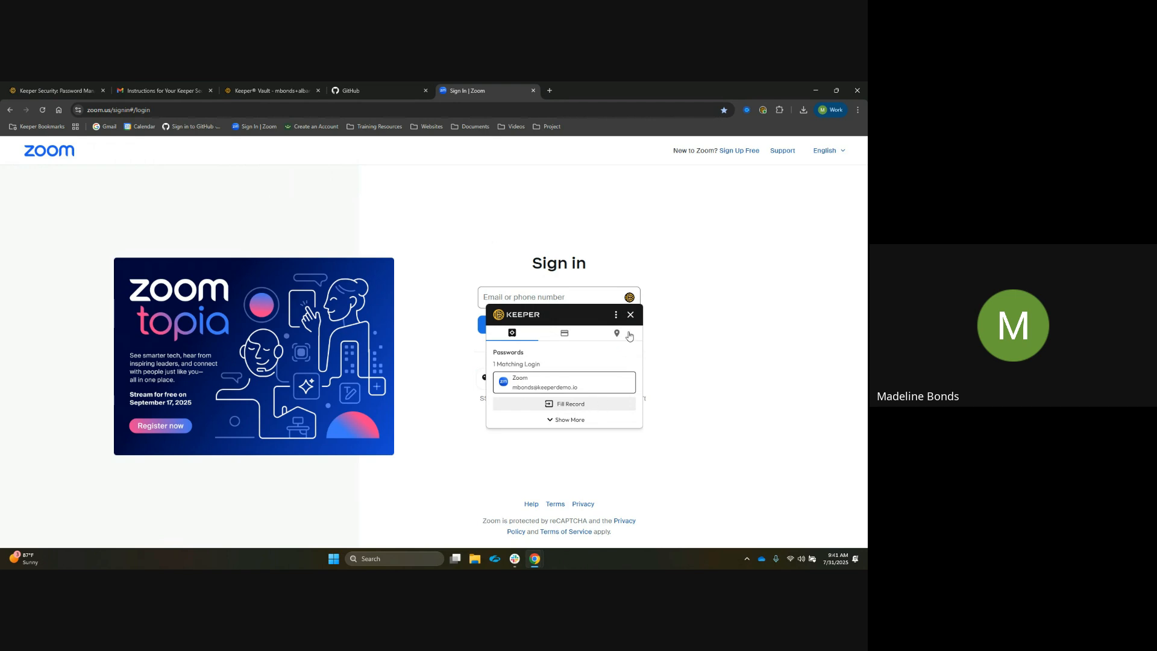
left_click(631, 314)
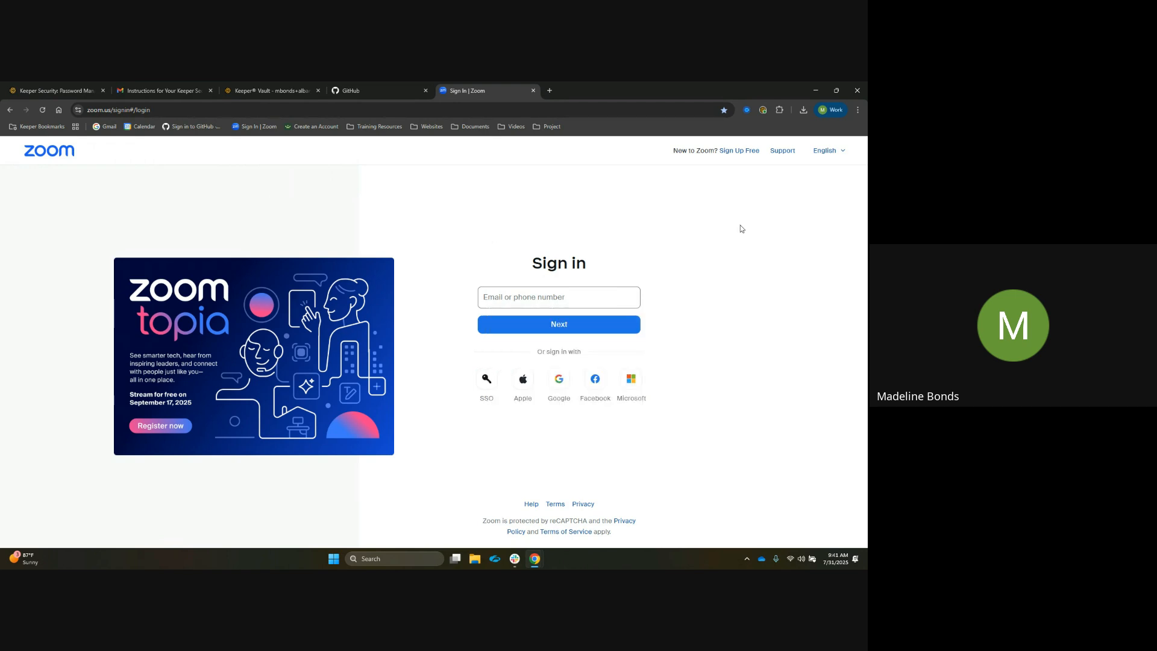
Open the Zoom record from the Keeper extension
left_click(764, 113)
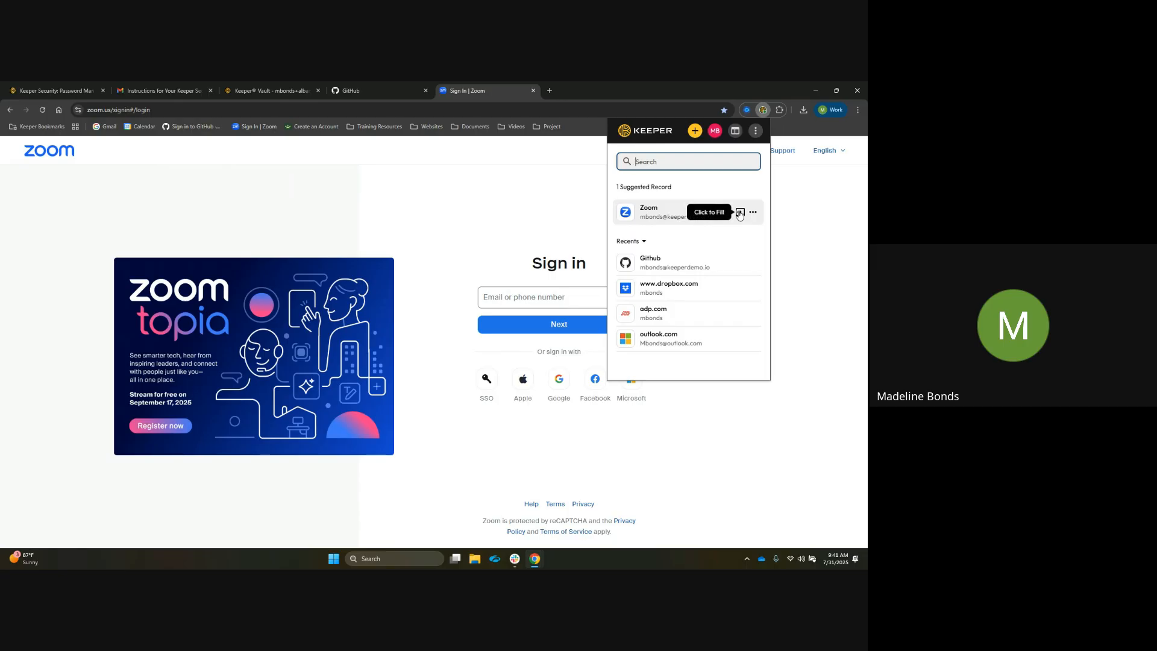
left_click(685, 212)
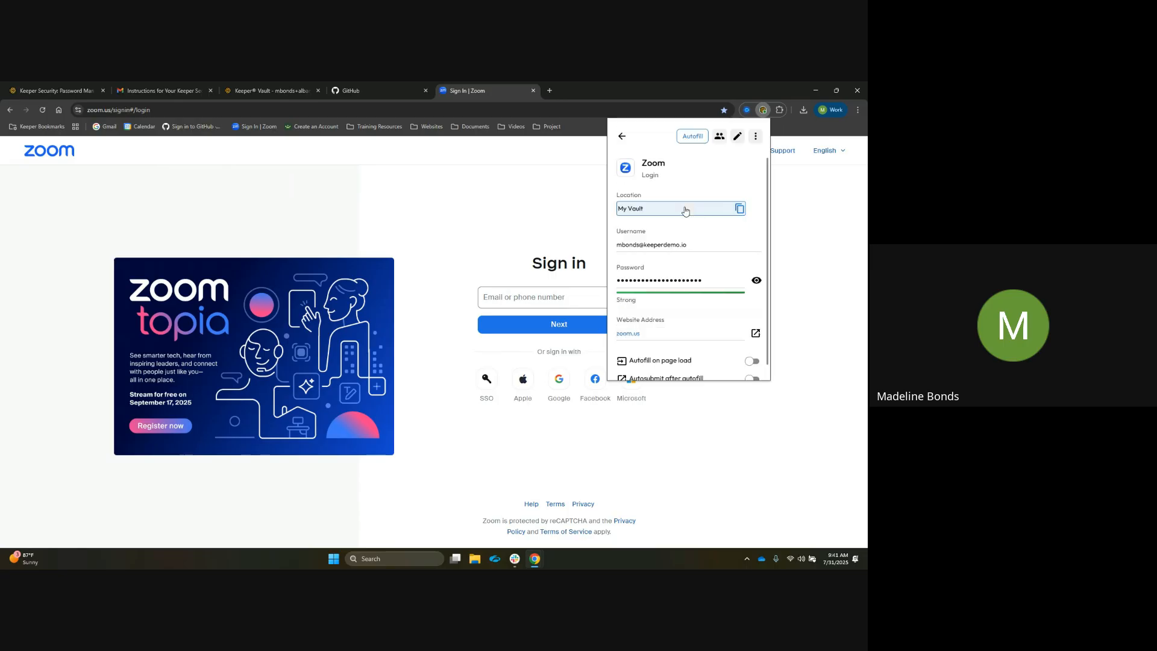
Autofill the Zoom sign-in with the Zoom record from the extension and continue to the password page
left_click(697, 138)
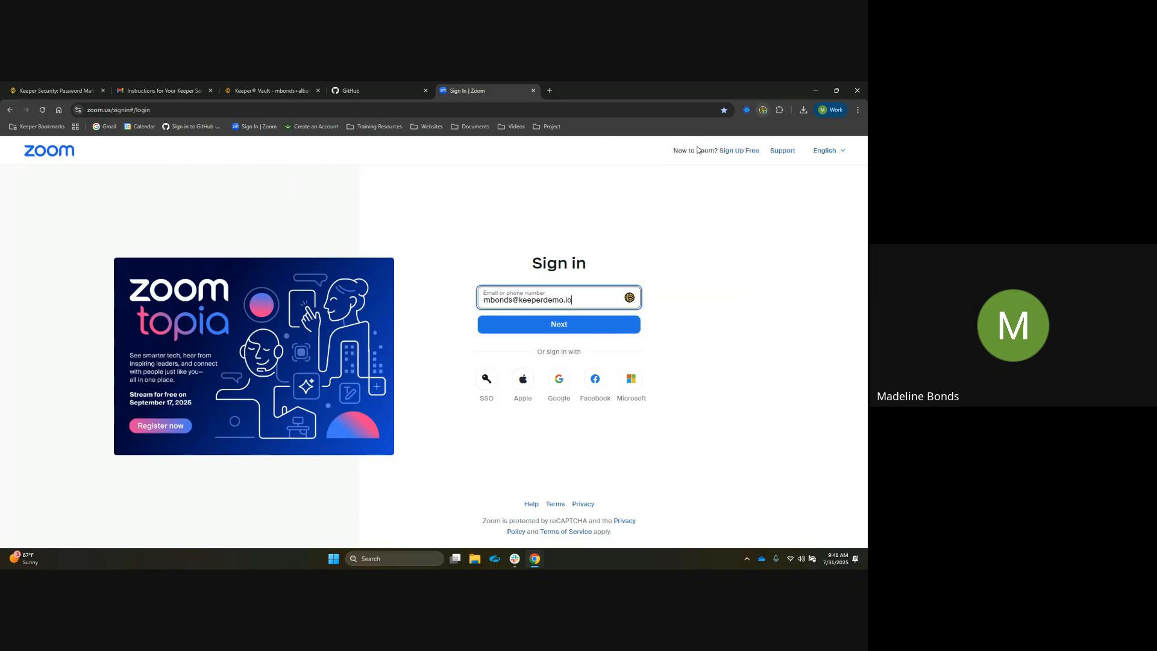
left_click(608, 323)
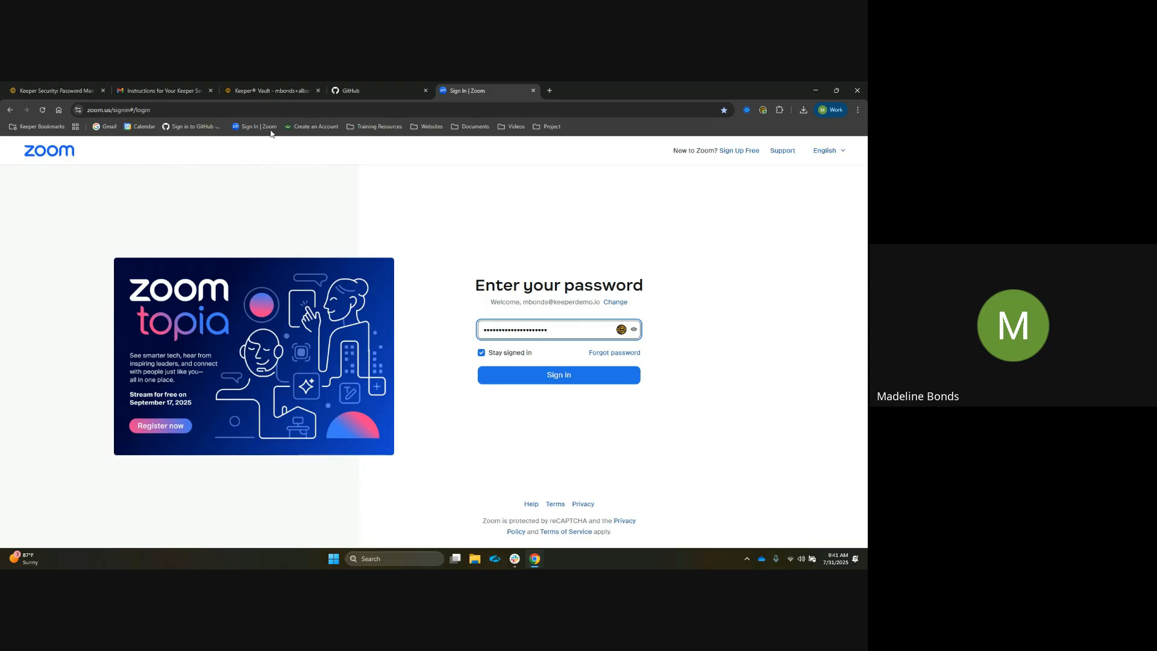
Open the GitHub record in the Keeper web vault
left_click(257, 95)
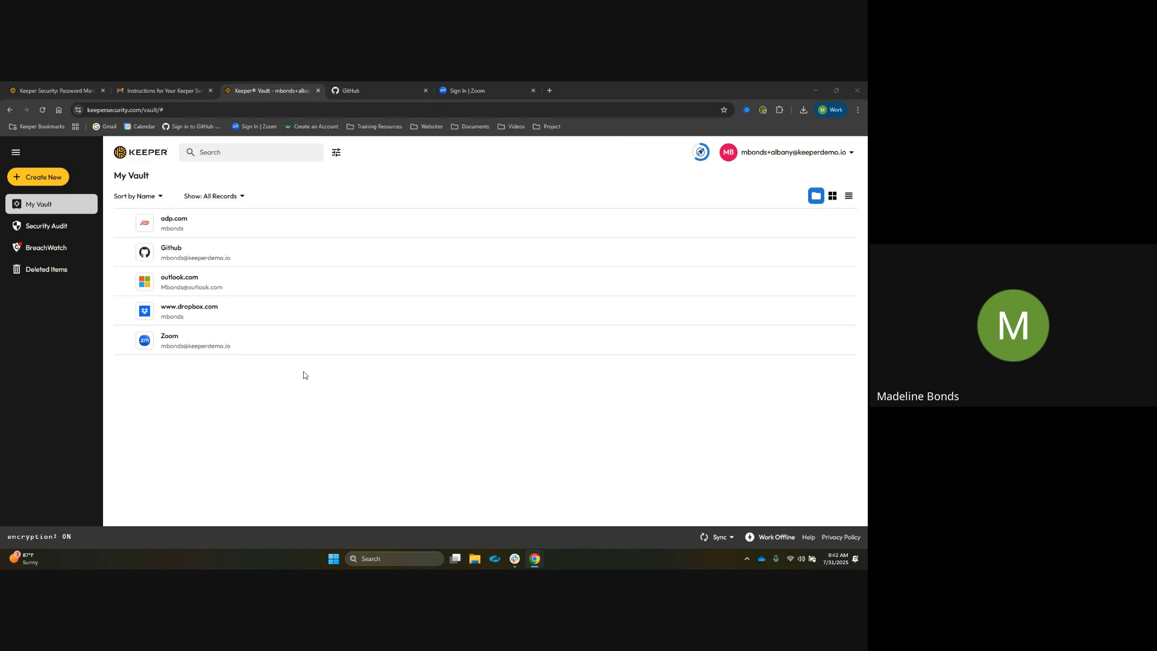
left_click(269, 260)
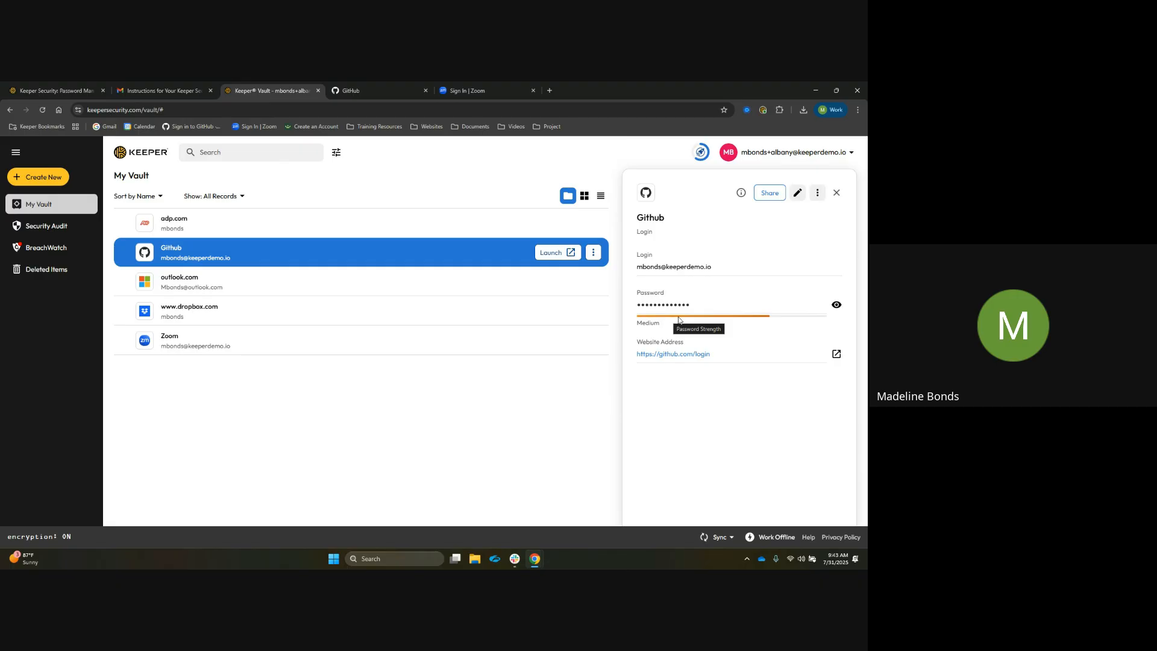
Open the password change form in GitHub's Password and authentication settings
left_click(373, 92)
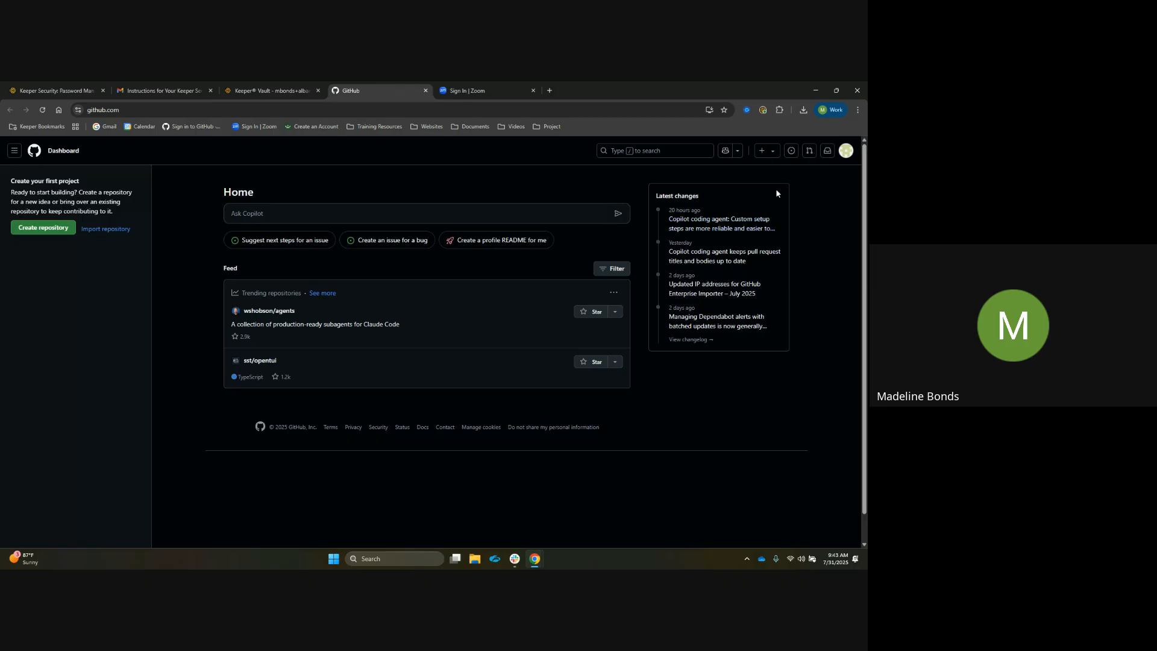
left_click(846, 150)
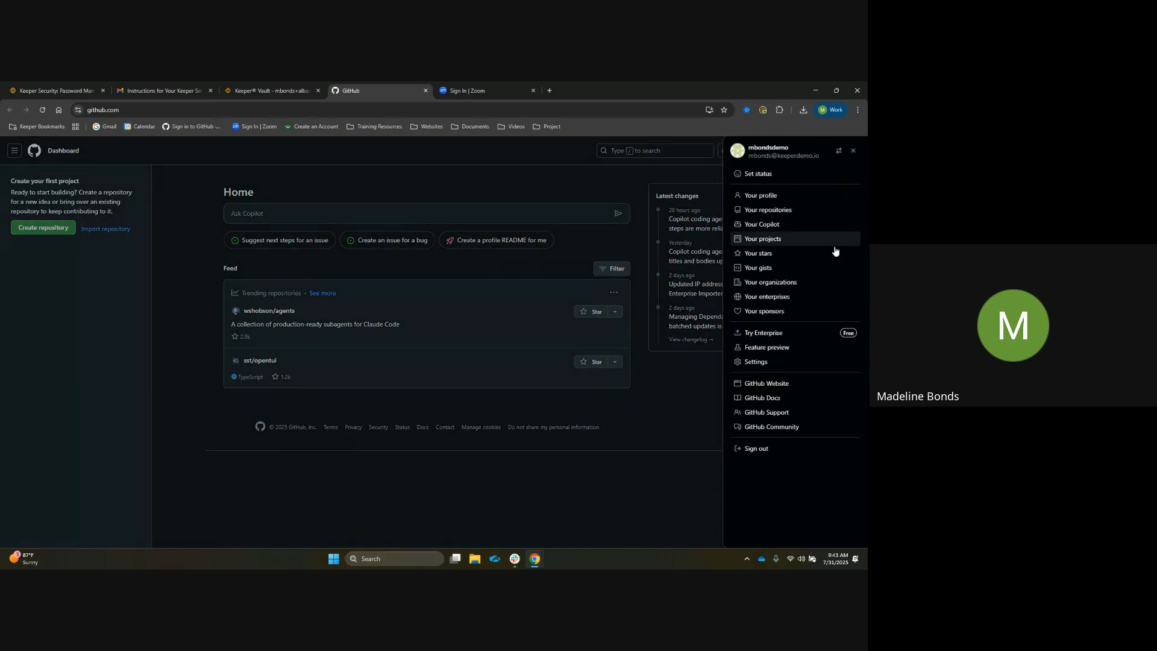
left_click(807, 364)
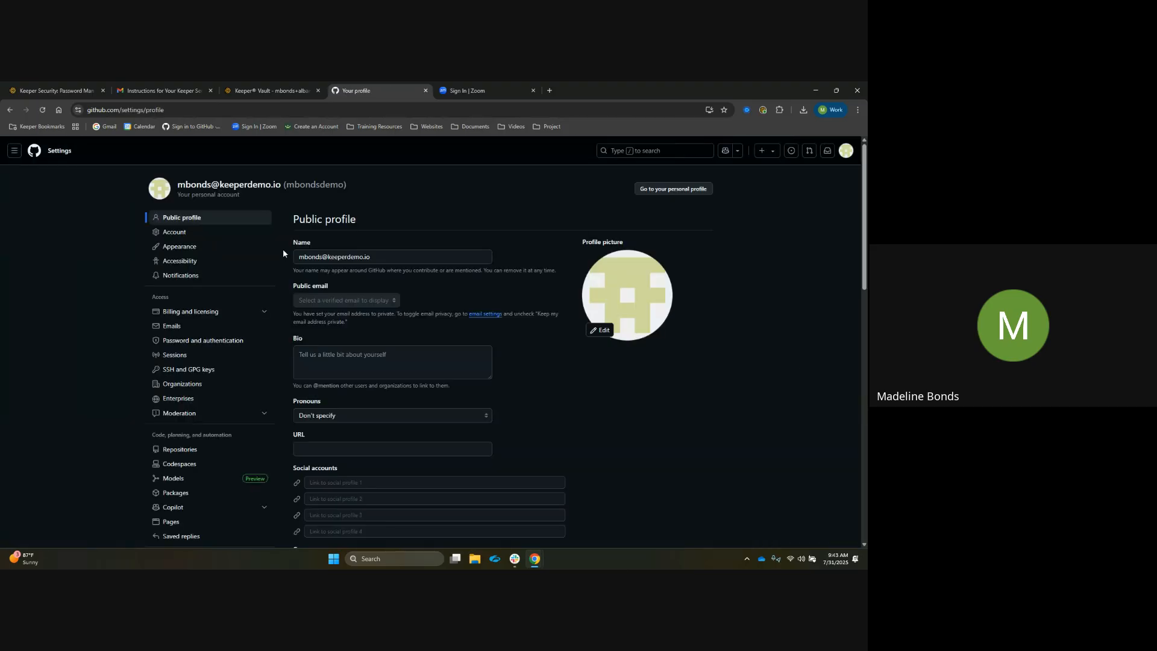
left_click(253, 341)
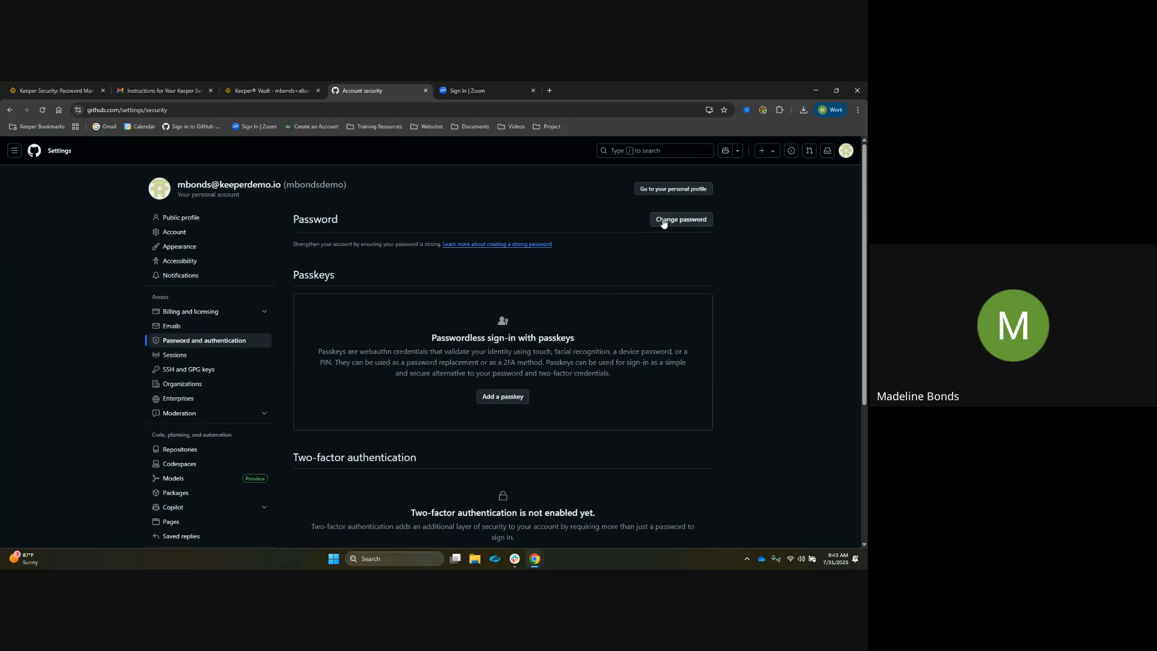
left_click(663, 221)
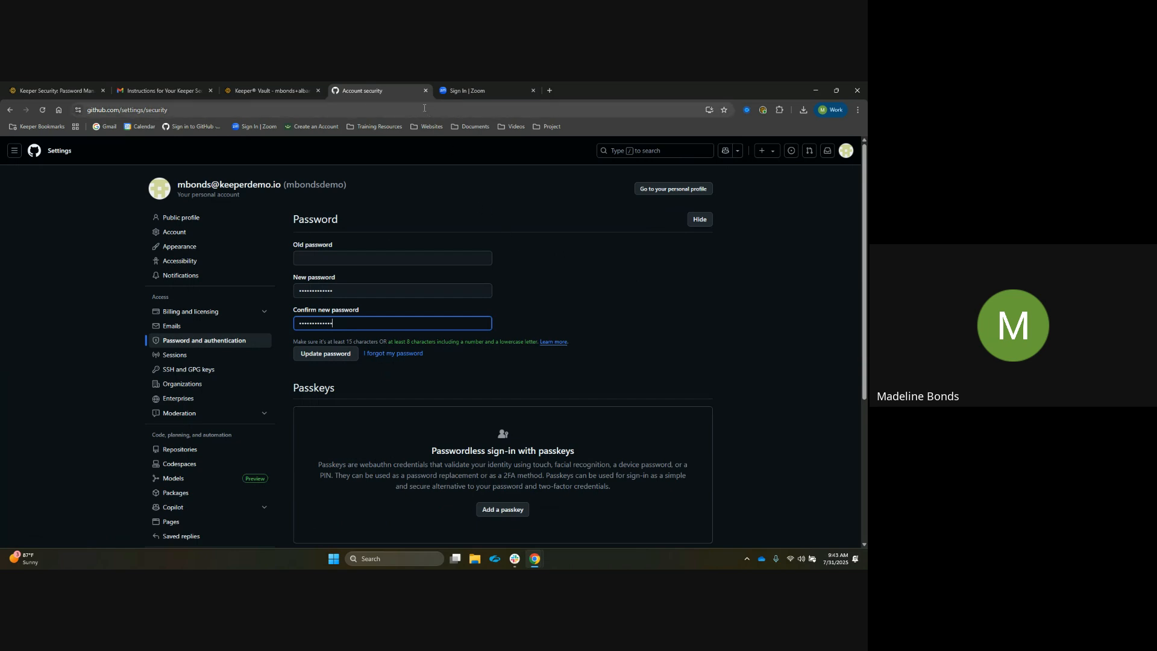
Clear the autofilled confirm and new password fields
left_click_drag(354, 323, 295, 323)
key("BackSpace")
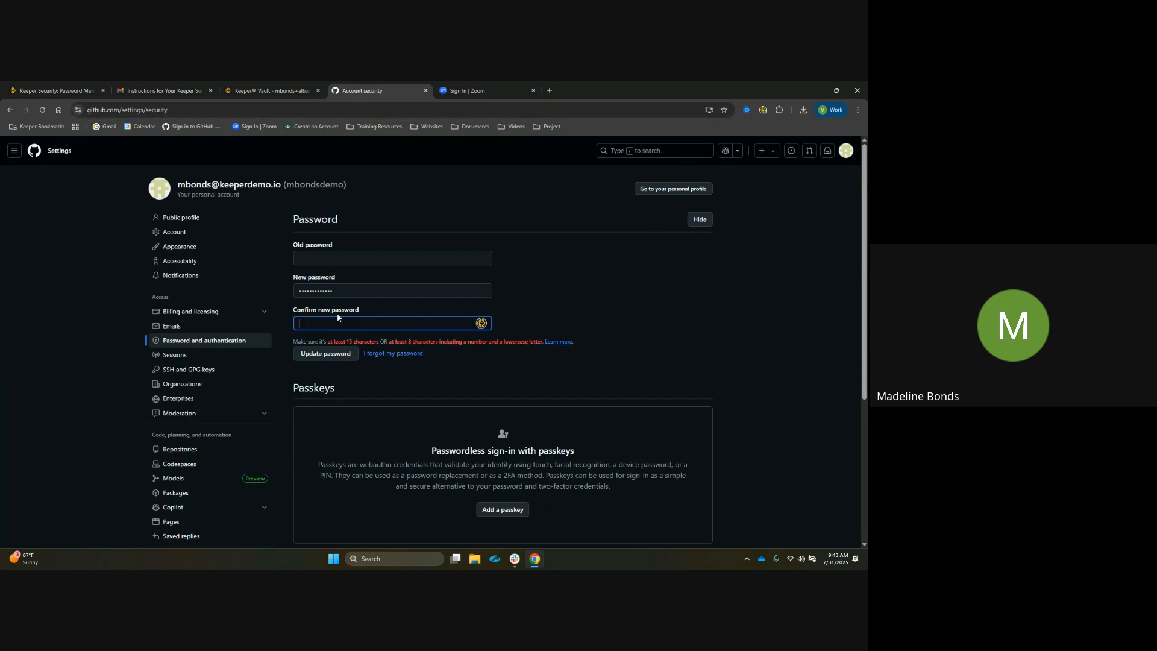
left_click_drag(347, 291, 285, 290)
key("BackSpace")
Turn off Autofill on page load for the GitHub record in the Keeper extension
left_click(762, 110)
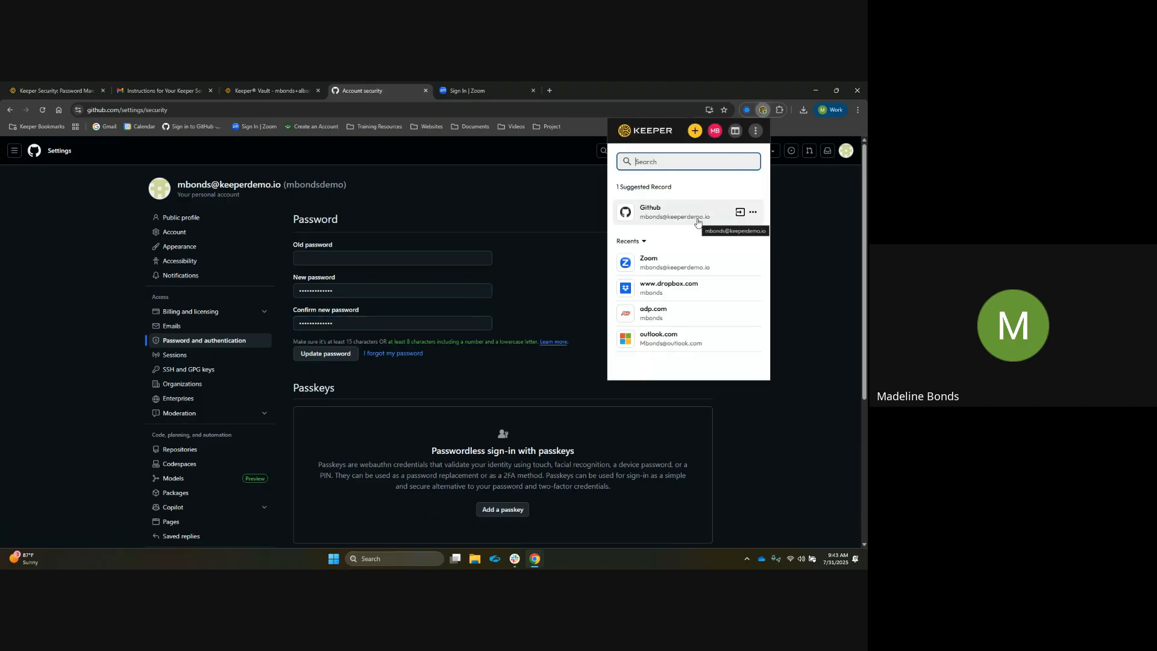
left_click(723, 218)
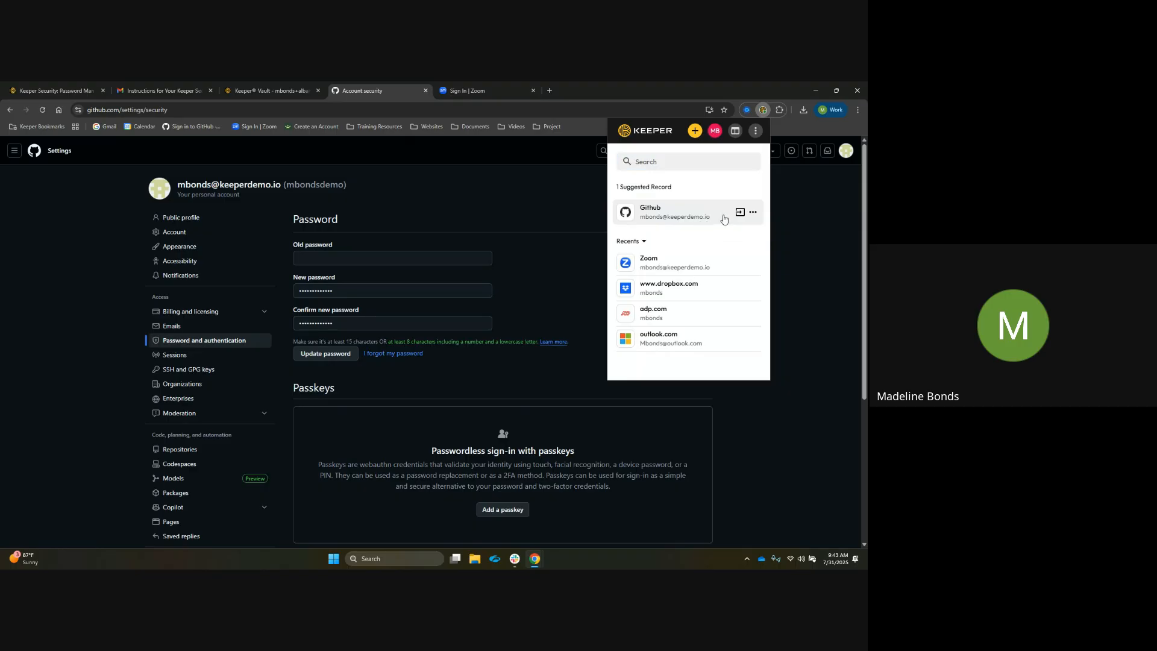
scroll(748, 361, "down", 1)
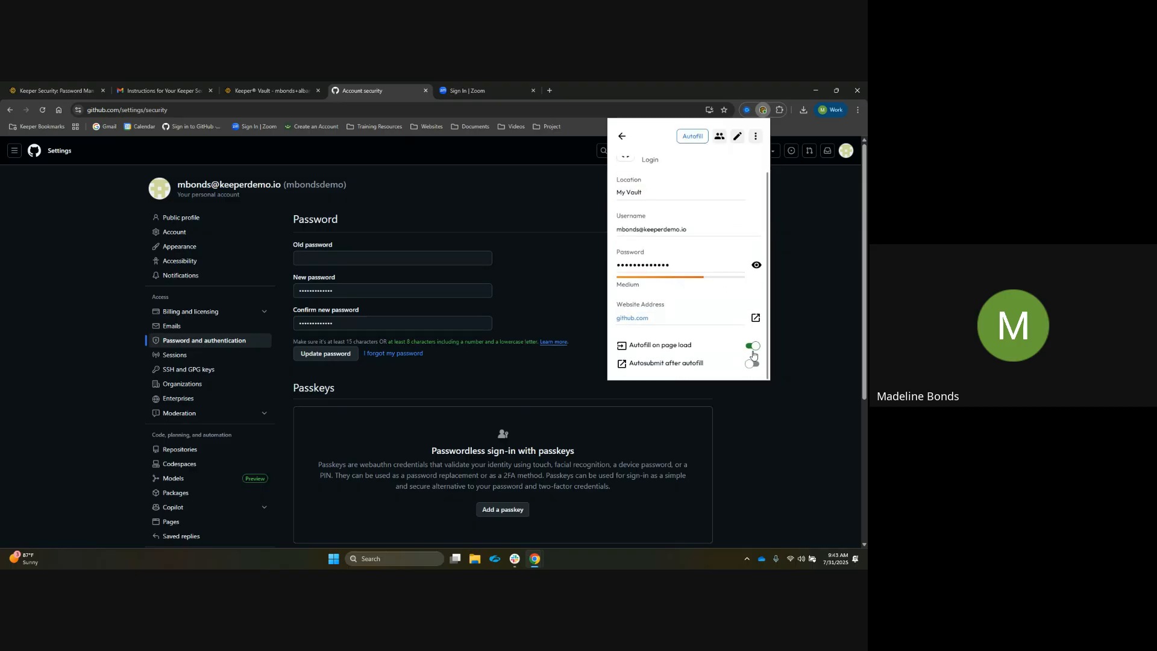
left_click(752, 346)
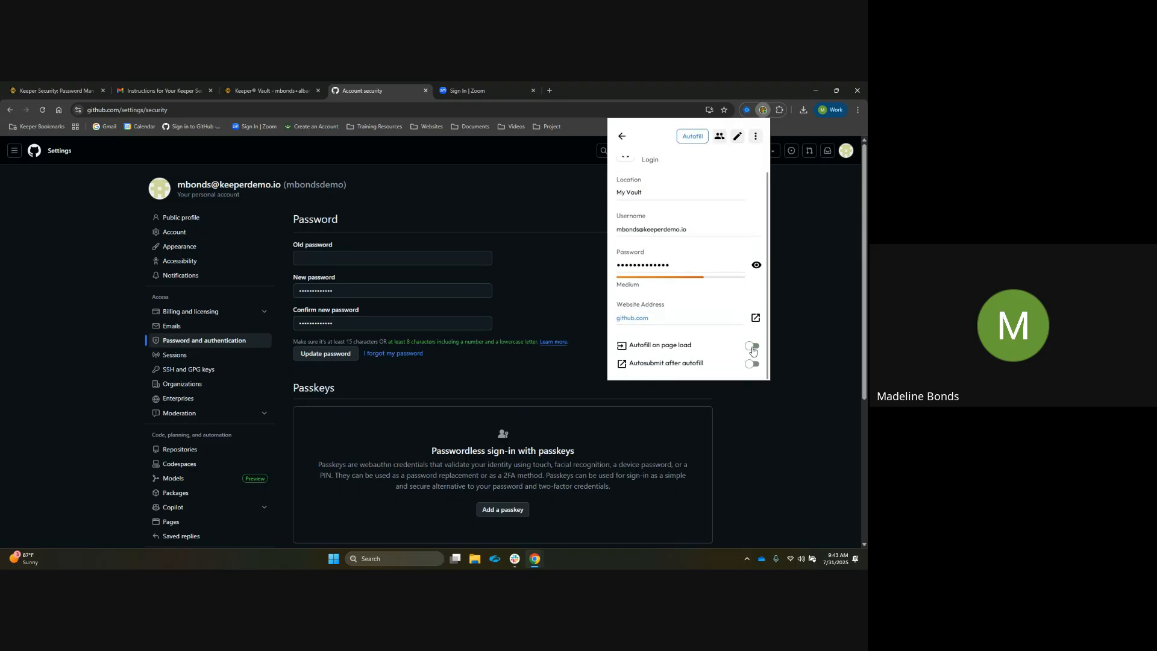
Reload the security settings page and reopen the password change form
left_click(41, 110)
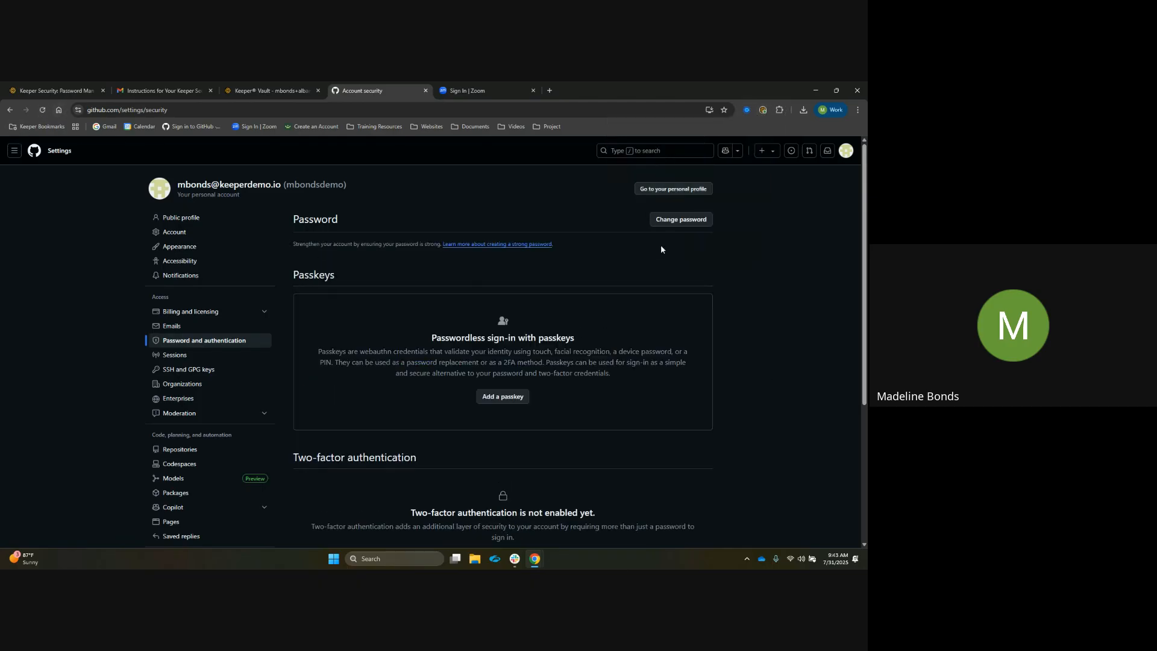
left_click(664, 217)
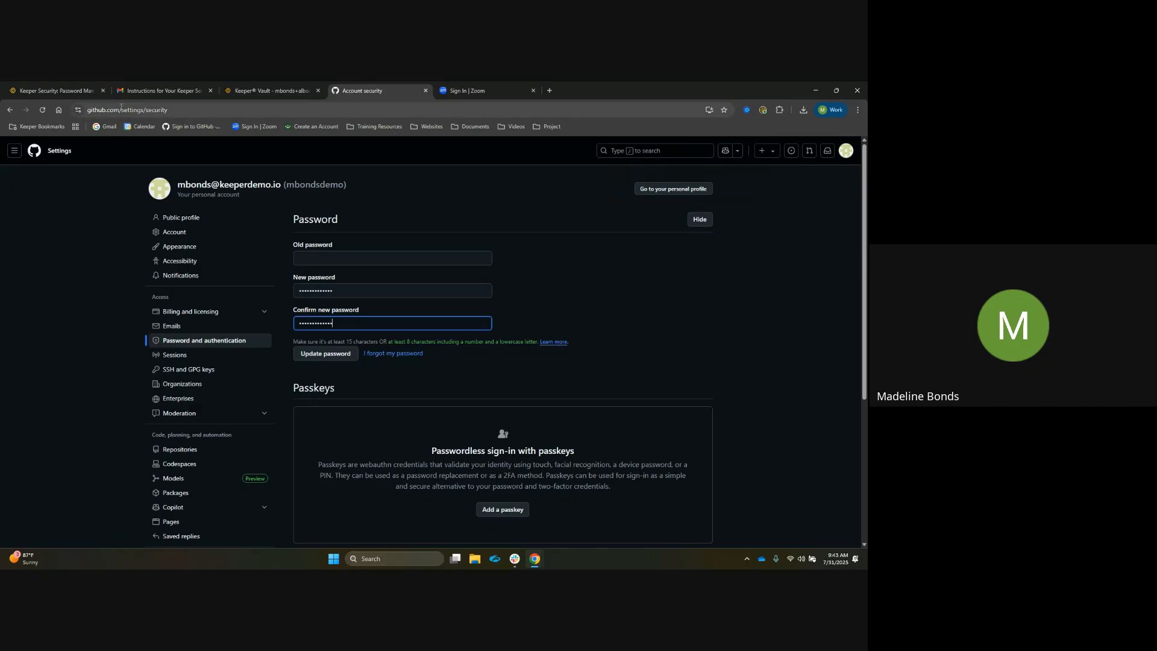
Return to the GitHub home page and reopen the password change form through Settings
left_click(9, 109)
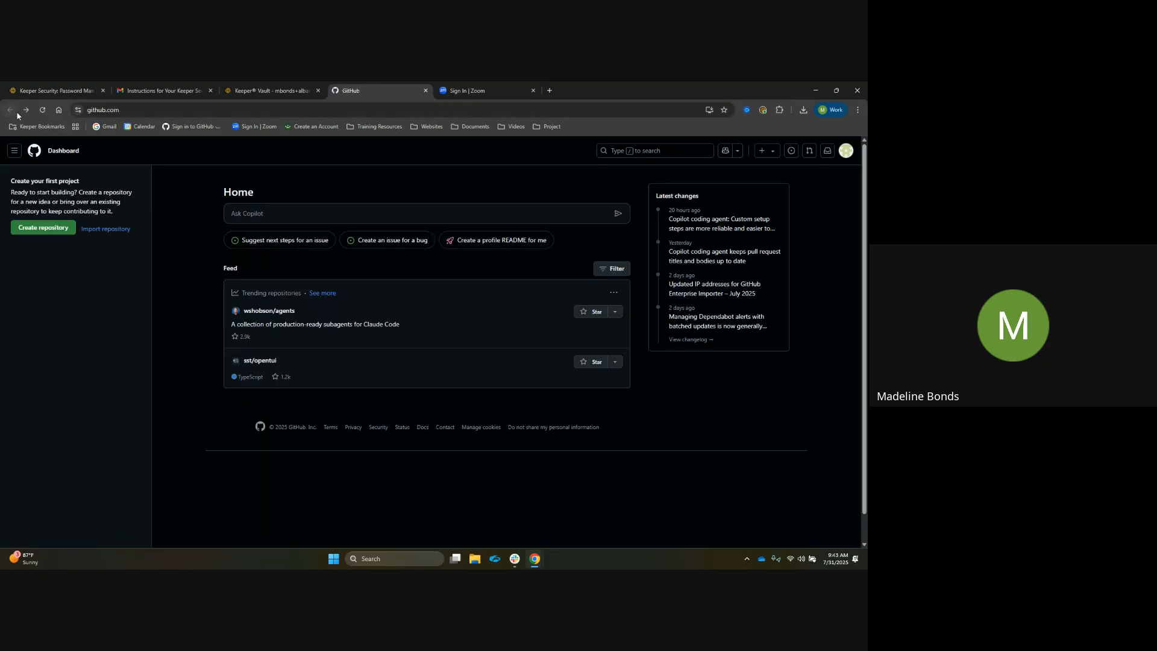
left_click(849, 153)
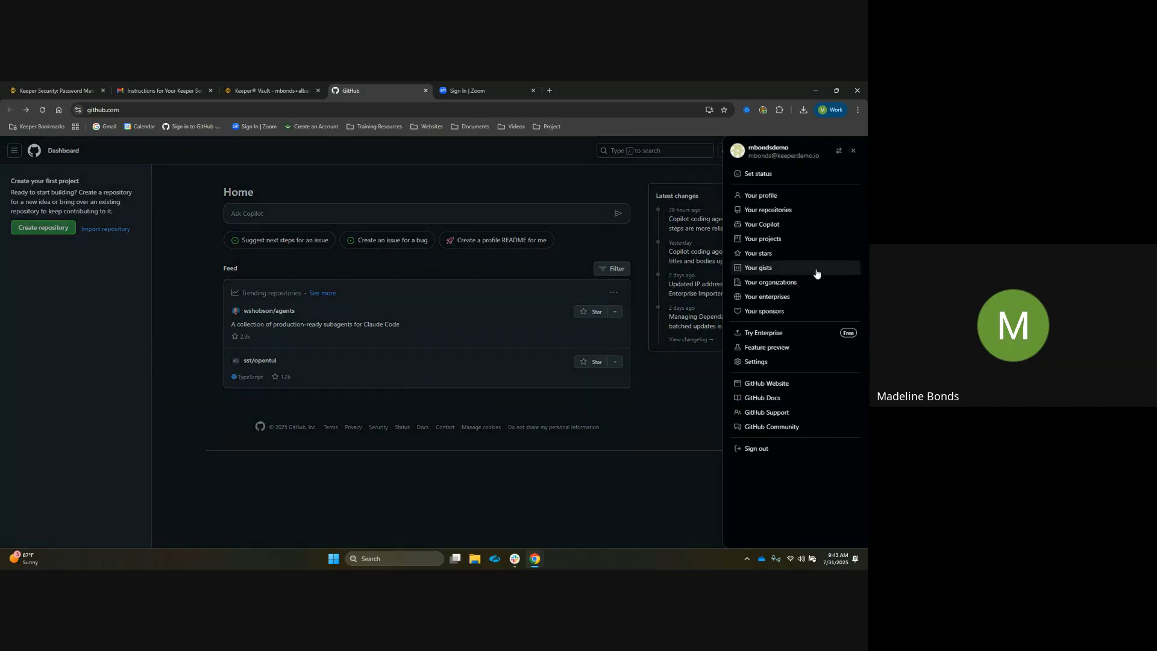
left_click(783, 361)
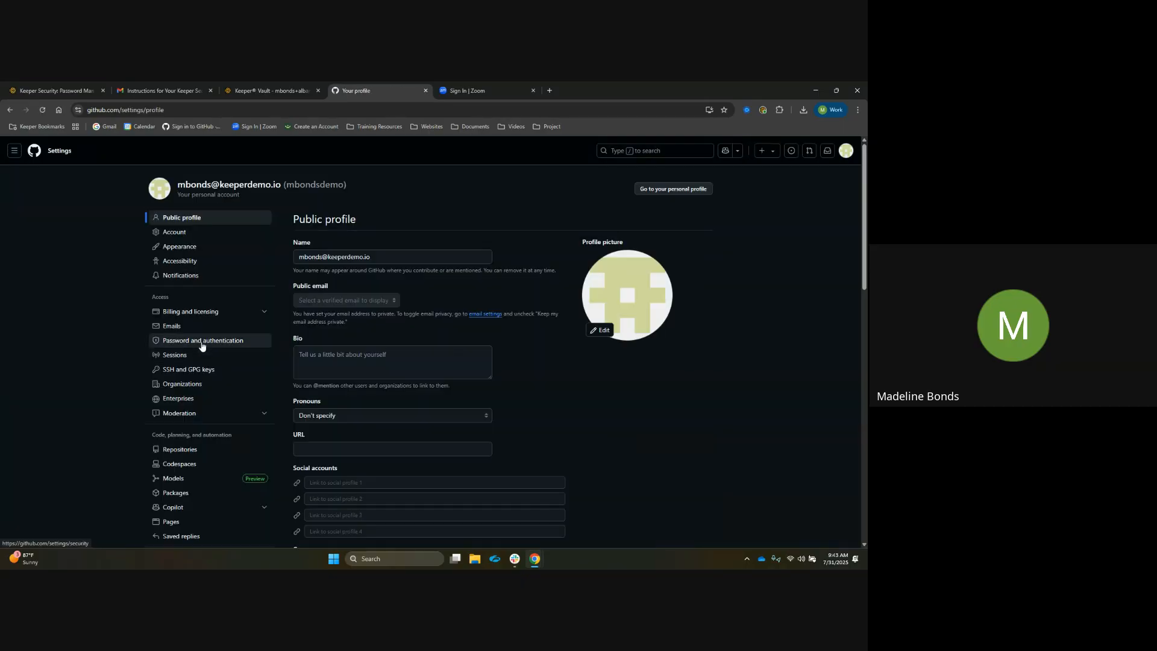
left_click(203, 341)
left_click(694, 220)
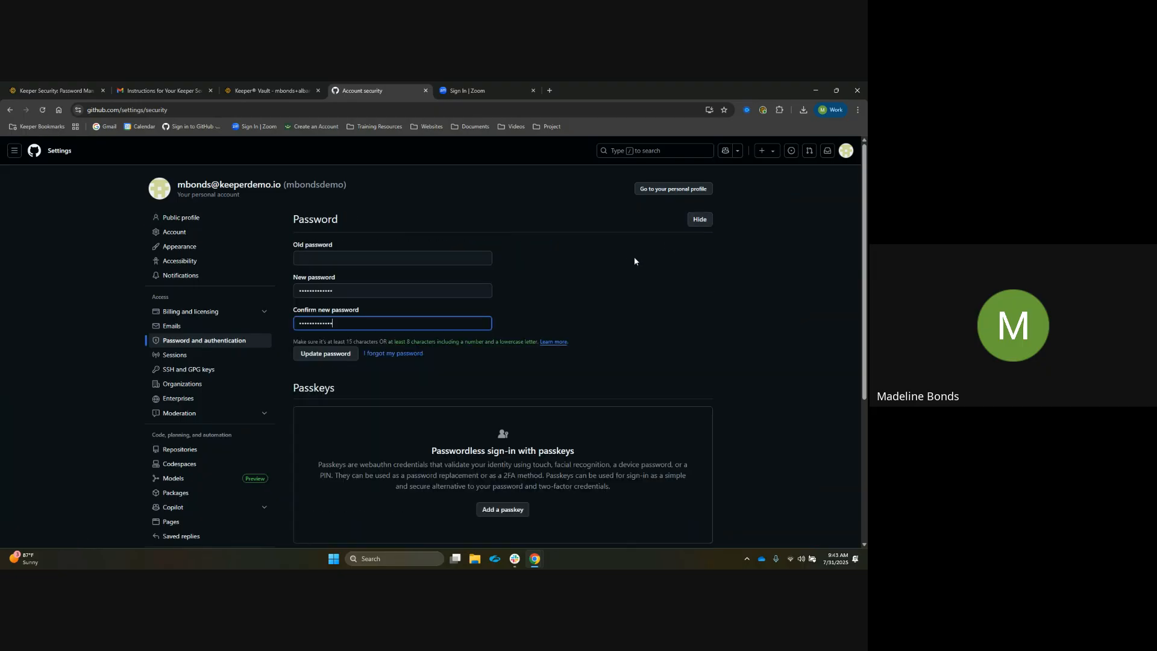
Review the GitHub record's autofill options in the Keeper extension
left_click(763, 110)
scroll(725, 307, "down", 1)
scroll(726, 307, "up", 1)
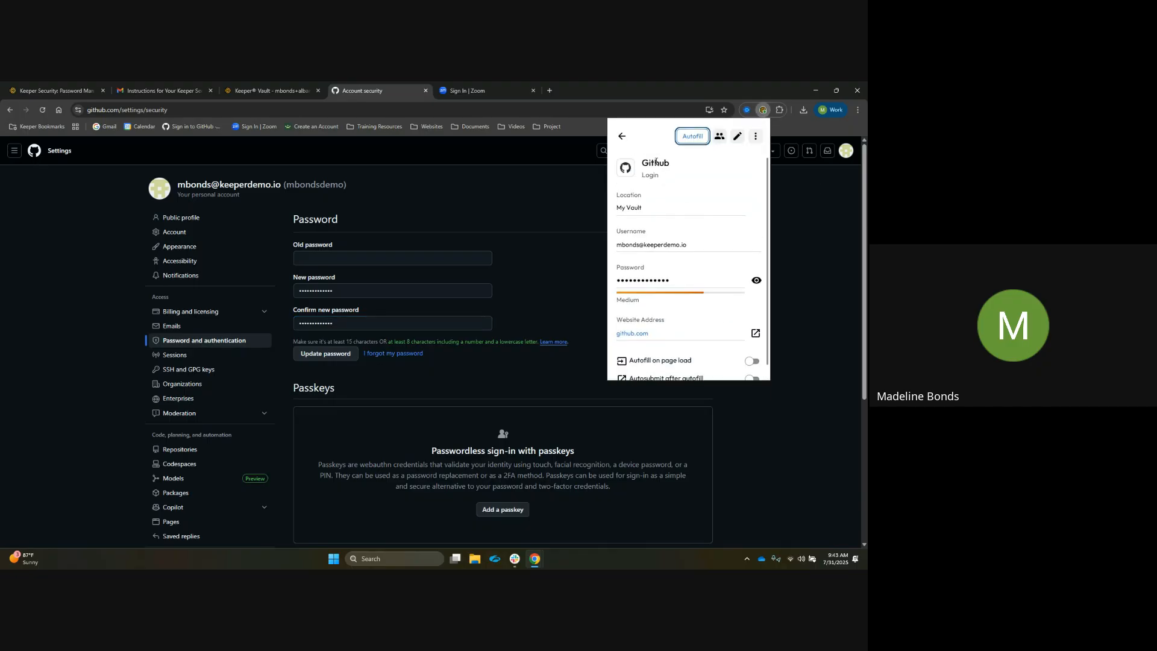
Run a Full Sync from the Keeper extension's menu
left_click(622, 136)
left_click(755, 131)
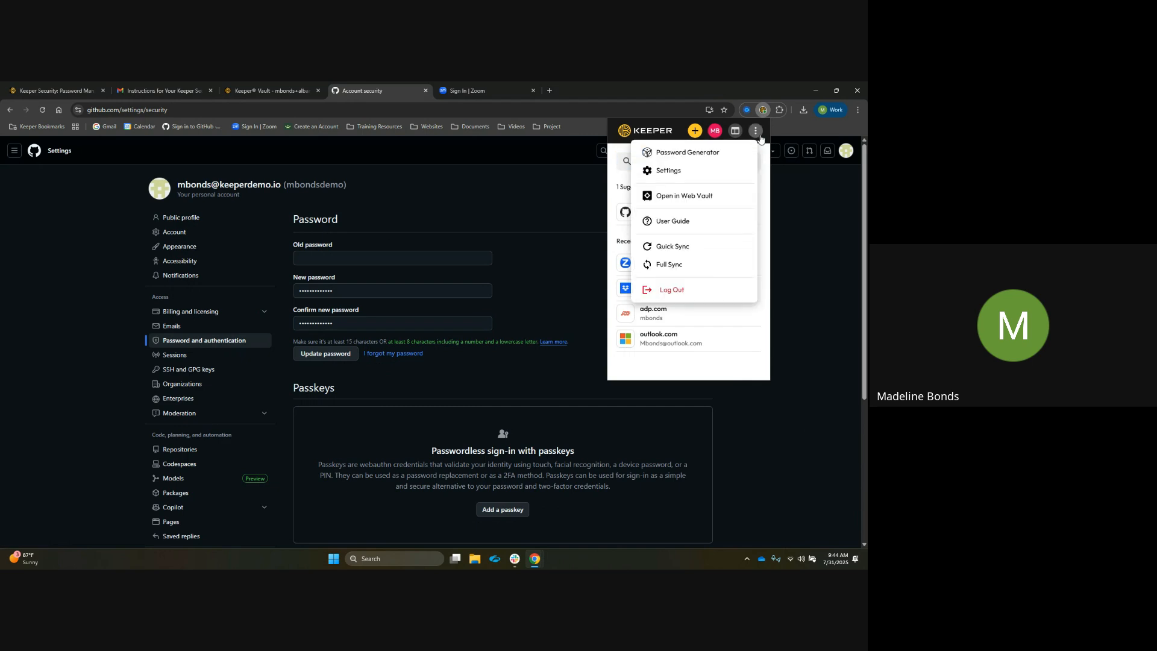
left_click(706, 265)
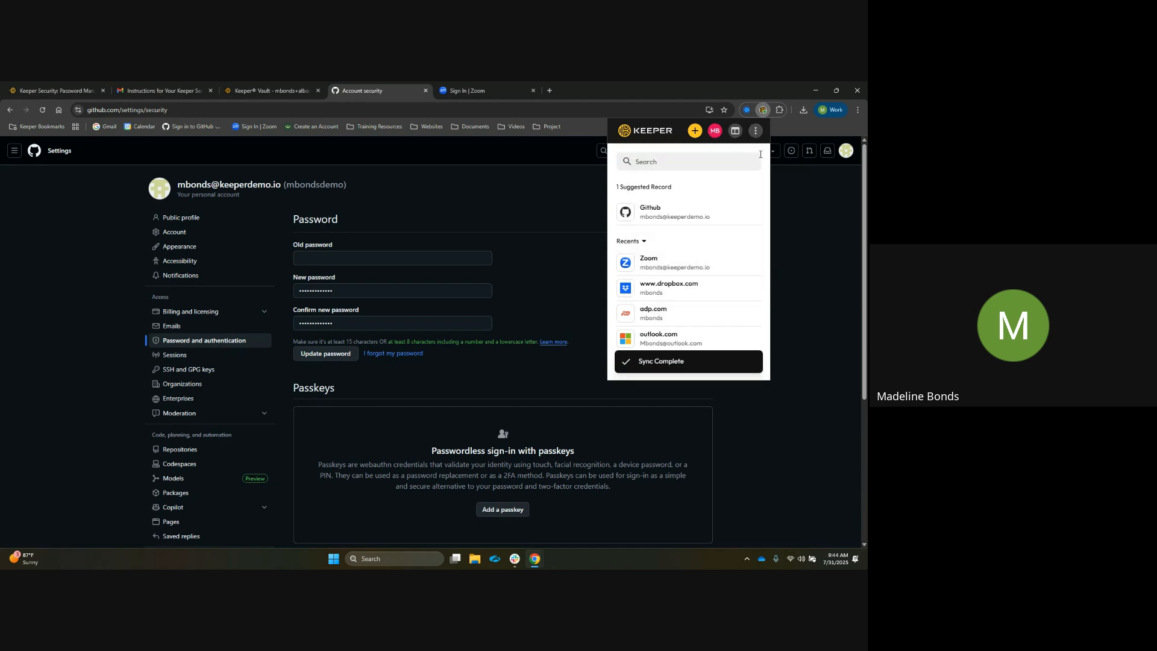
left_click(763, 112)
Sign out of GitHub and sign back in with the Keeper-filled login
left_click(847, 152)
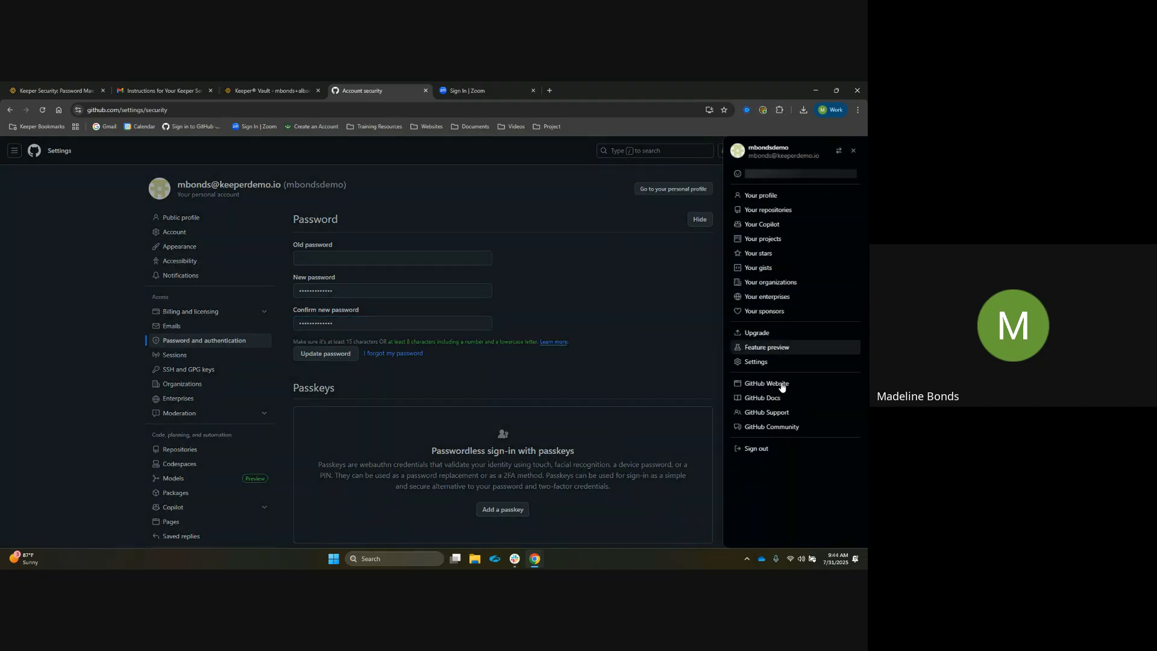
left_click(754, 449)
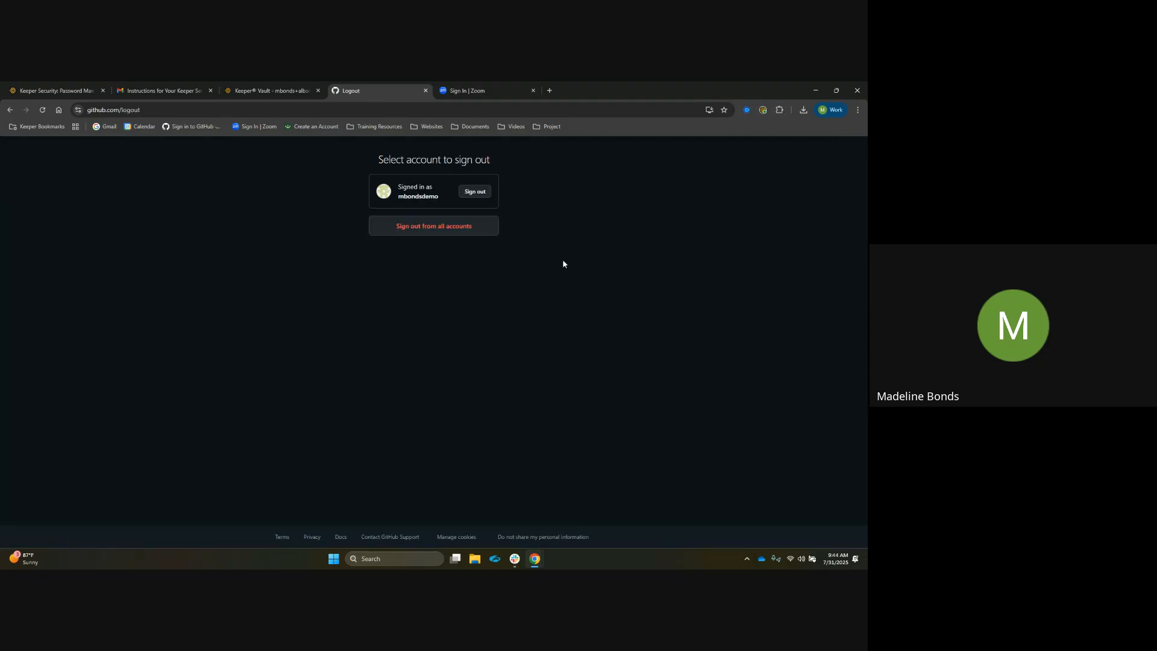
left_click(482, 191)
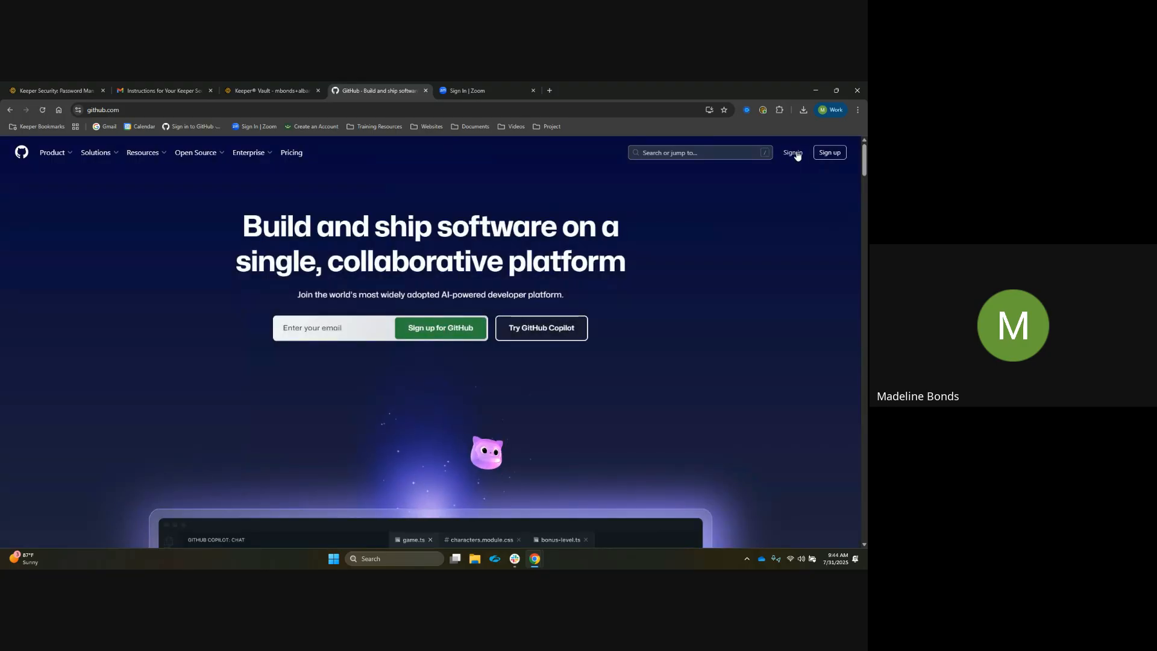
left_click(792, 154)
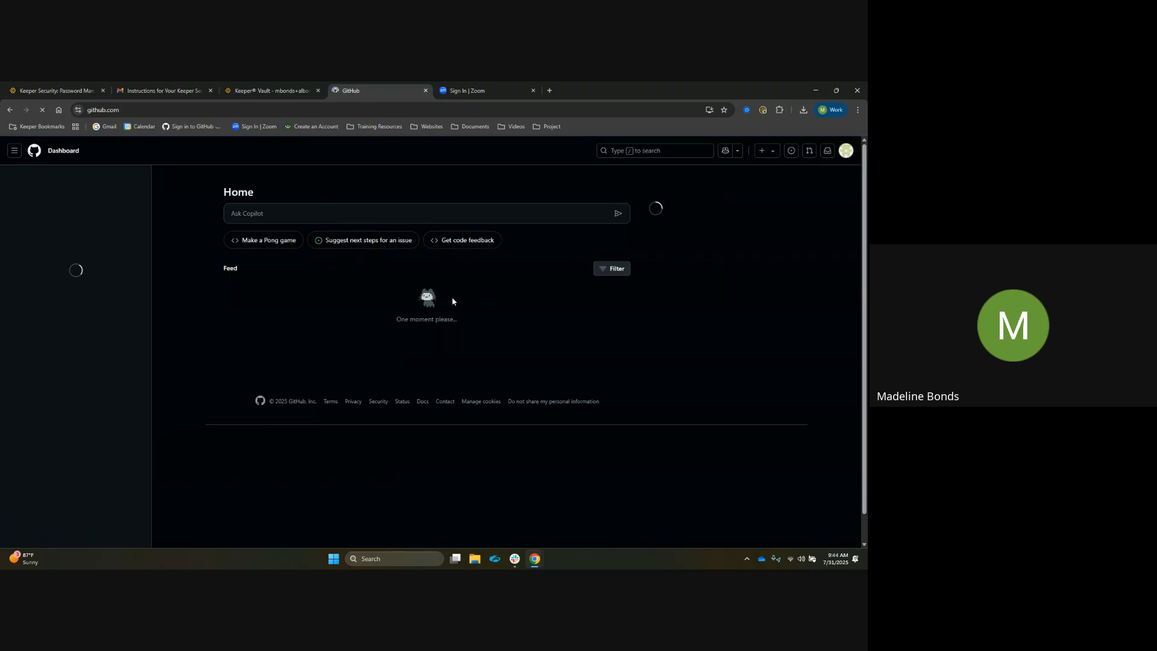
Open the password change form again under Settings, Password and authentication
left_click(846, 151)
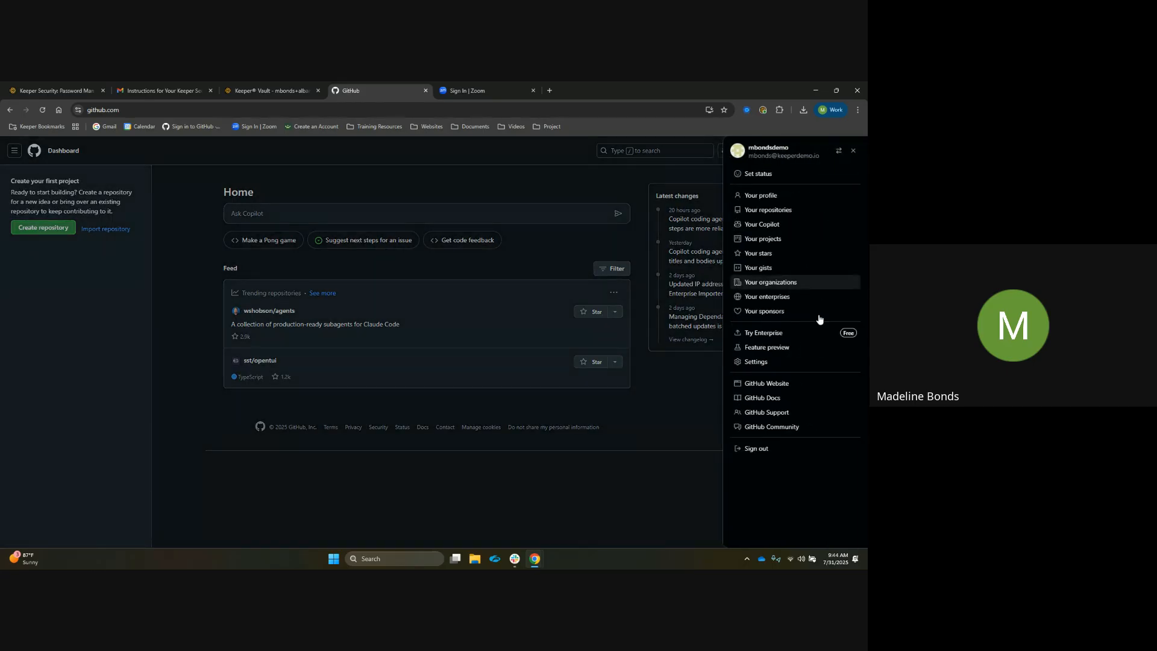
left_click(793, 365)
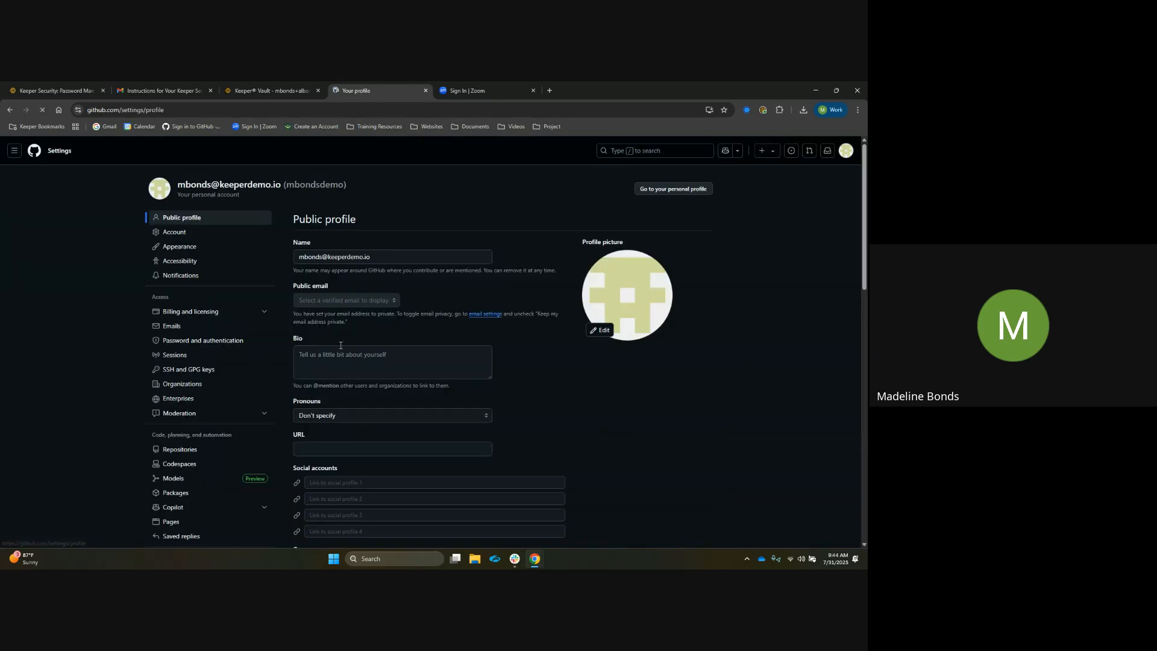
left_click(243, 346)
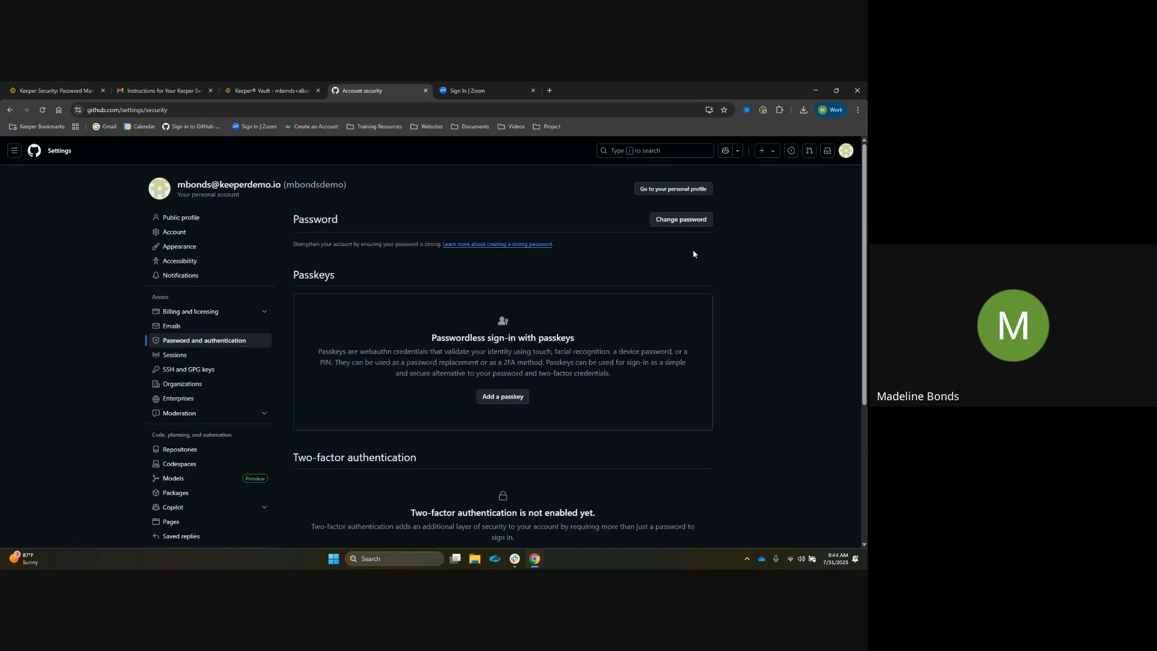
left_click(702, 223)
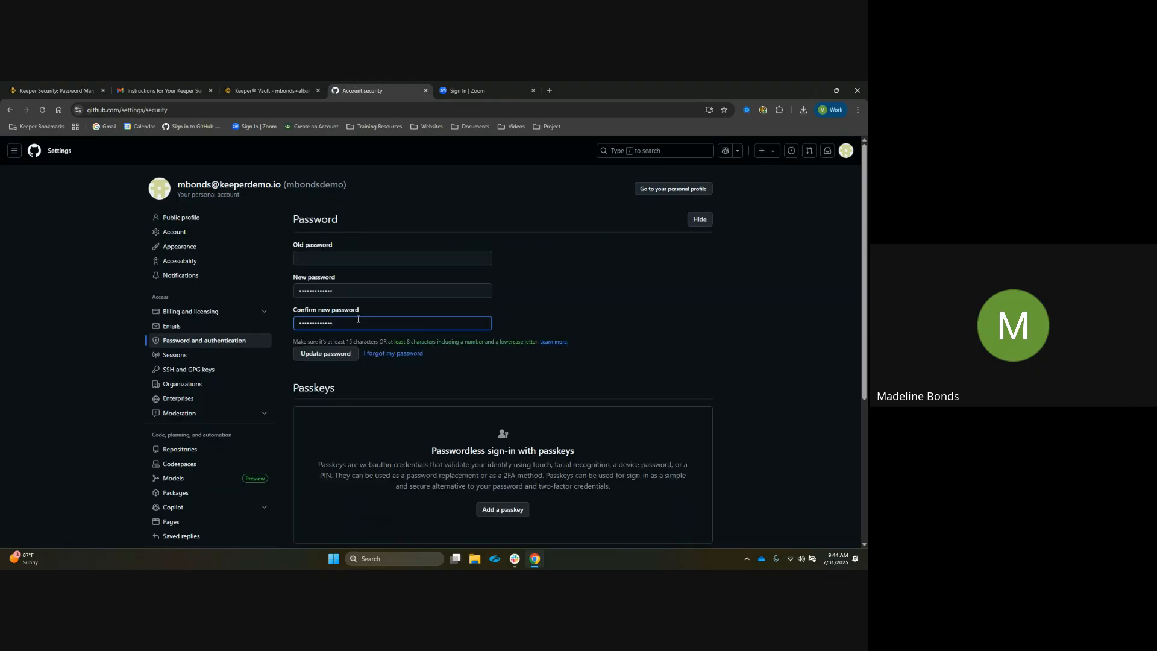
Clear the autofilled confirm password and new password fields
left_click_drag(357, 322, 292, 328)
key("BackSpace")
left_click(473, 290)
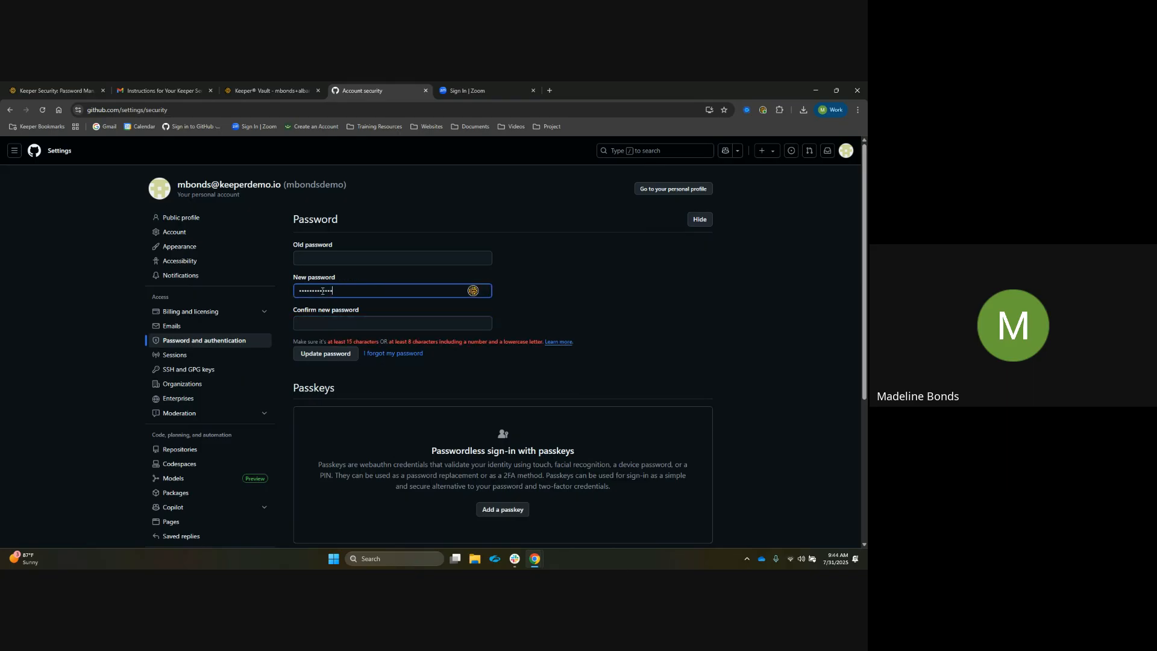
key("ctrl+a")
key("BackSpace")
Start Keeper's Change Password assistant for the Github record from the old password field and accept its help
left_click(475, 290)
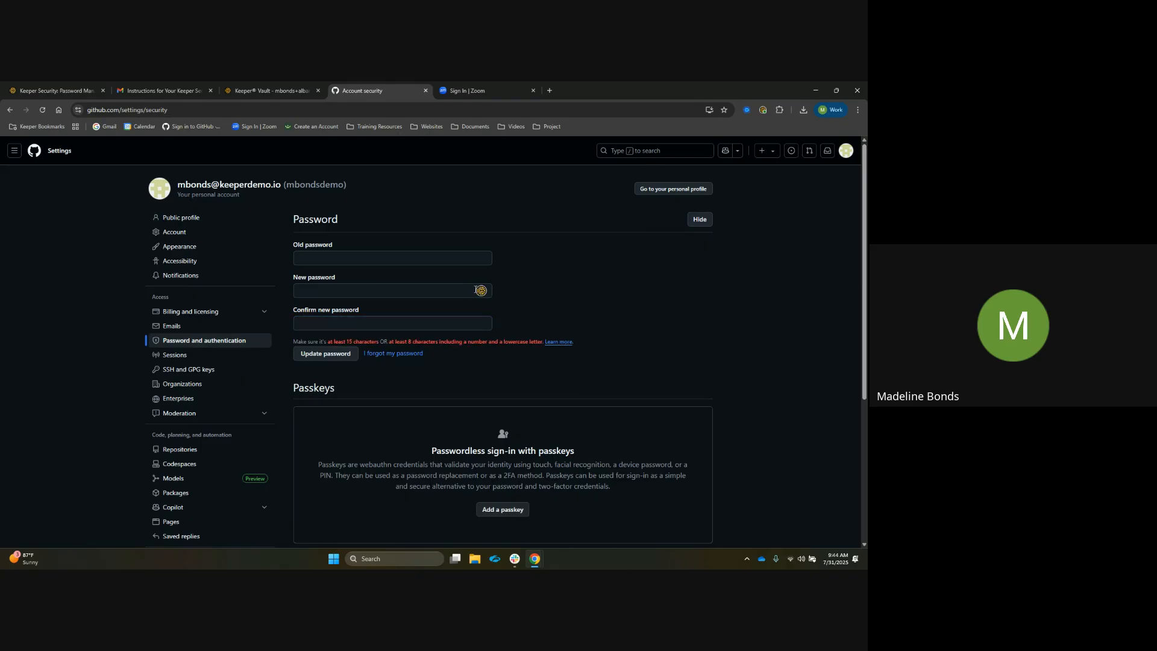
left_click(485, 261)
left_click(483, 259)
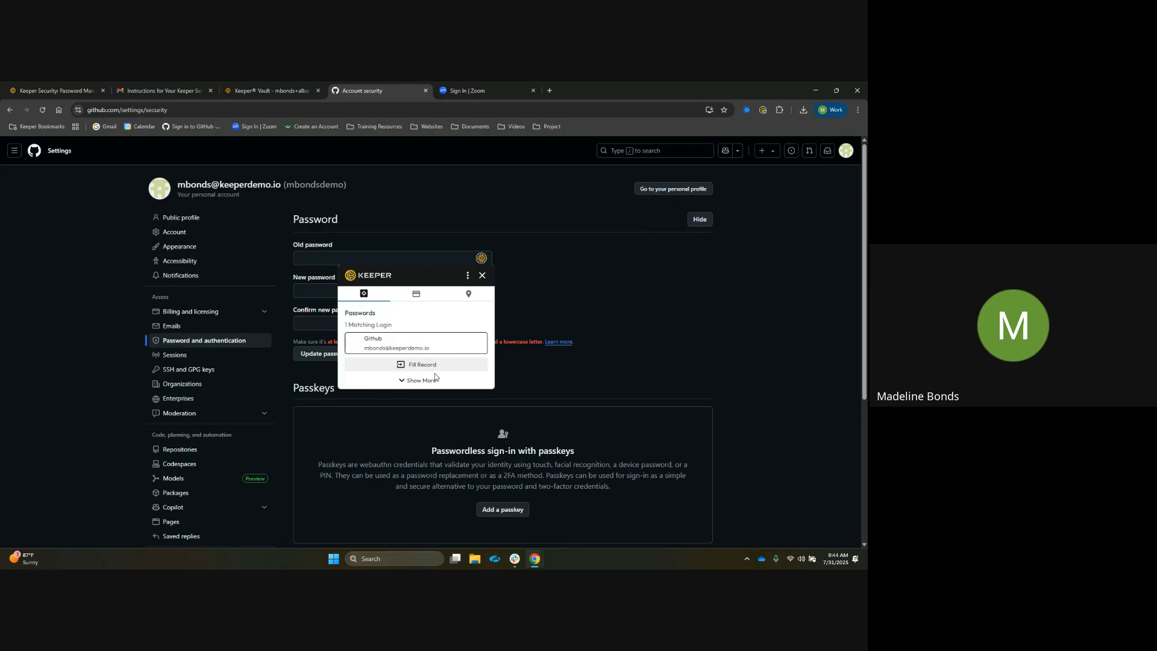
left_click(468, 276)
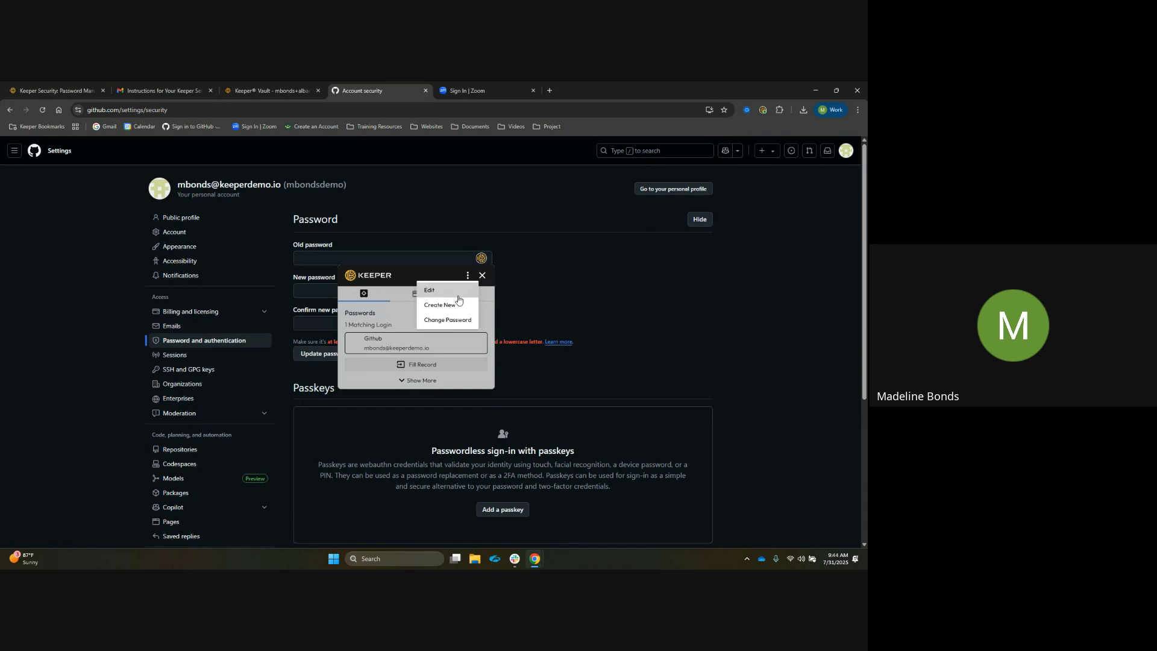
left_click(461, 319)
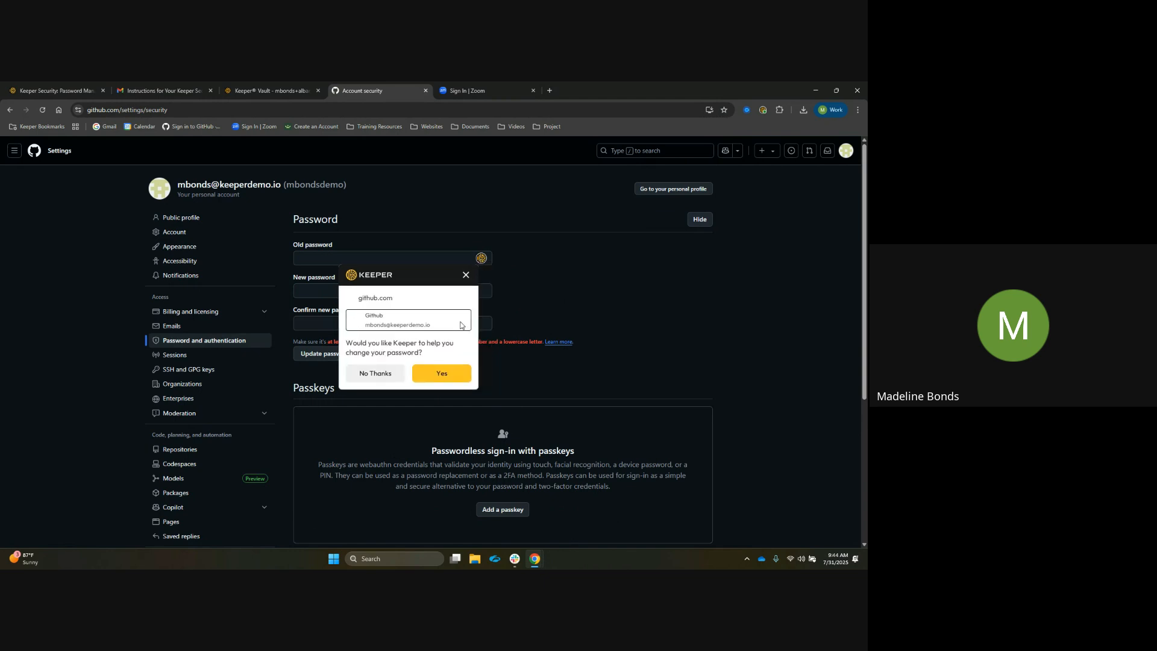
left_click_drag(506, 258, 533, 177)
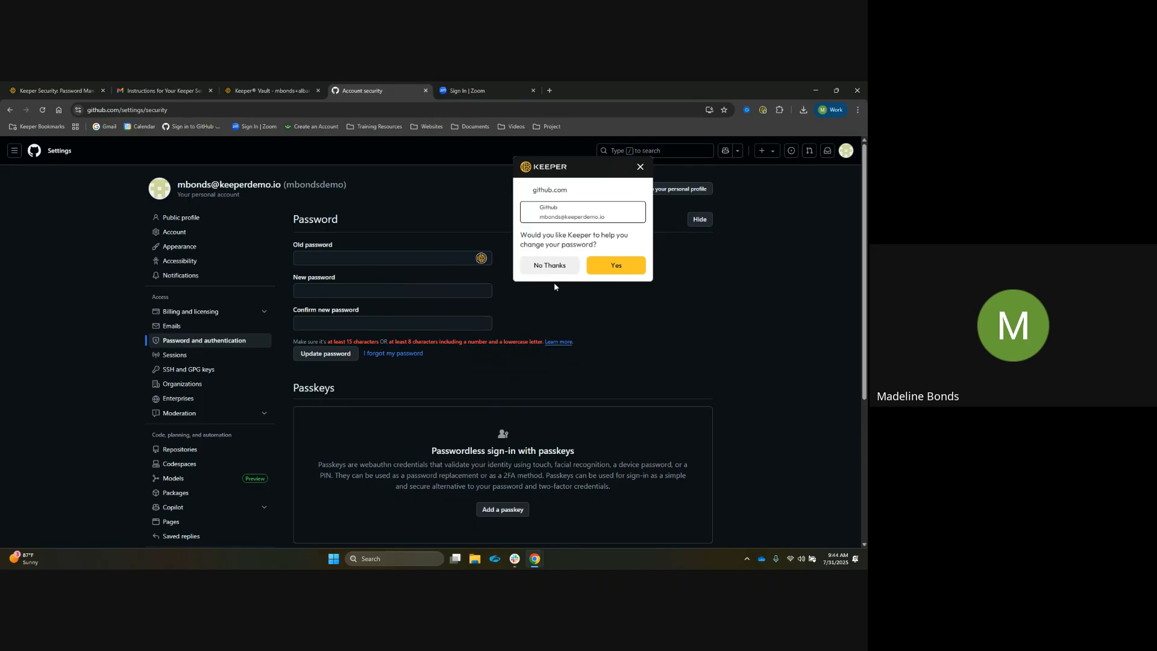
left_click(615, 265)
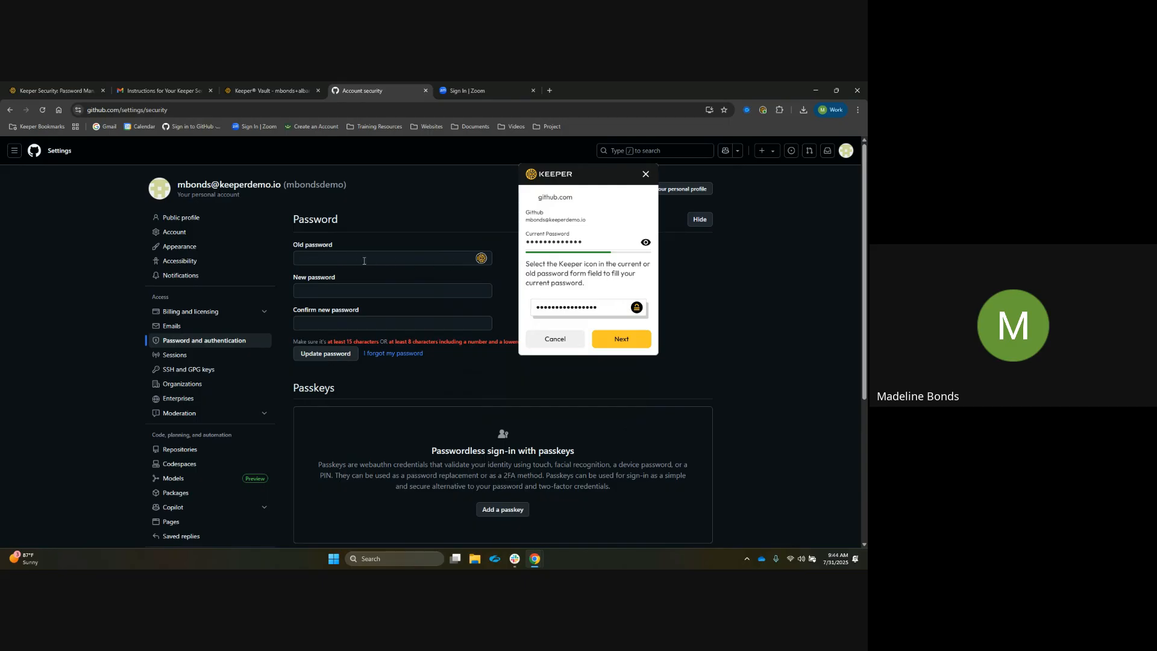
Fill the old password field from Keeper and reveal the proposed new password
left_click(481, 259)
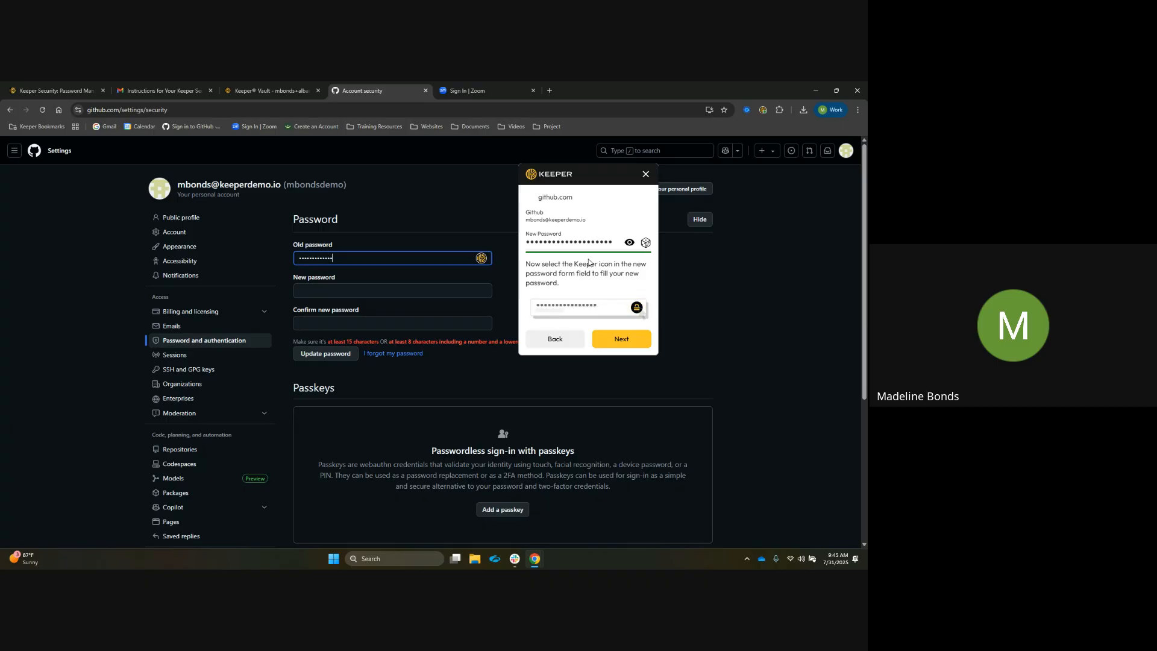
left_click(629, 246)
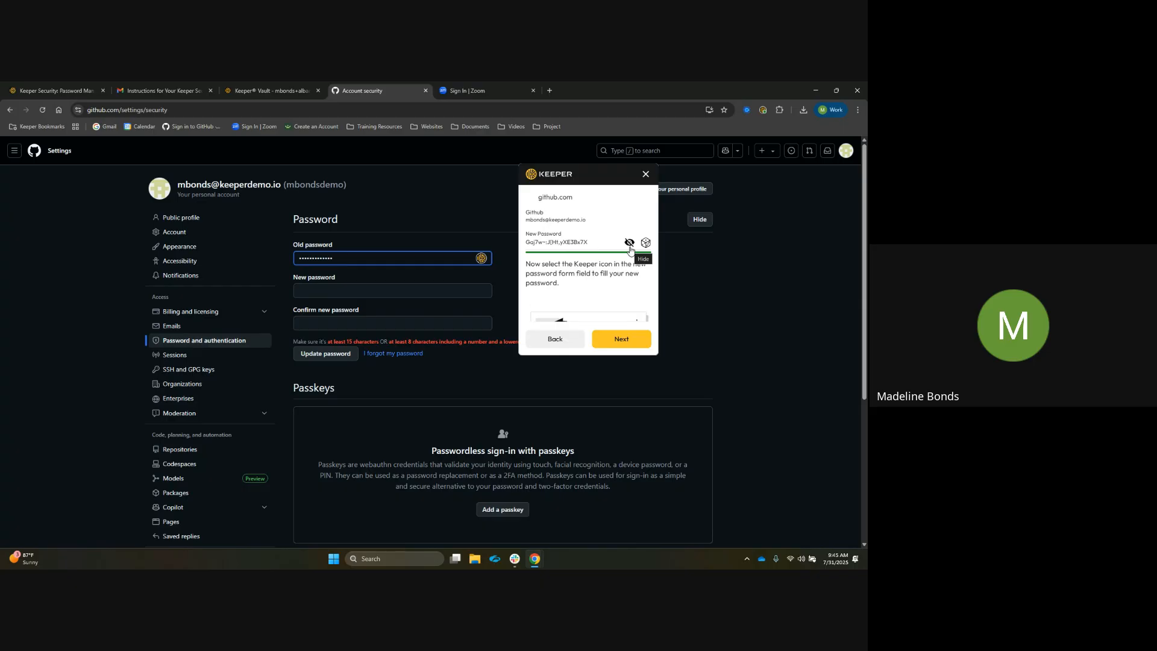
Generate a new 20-character password with the square bracket symbols excluded and use it
left_click(645, 244)
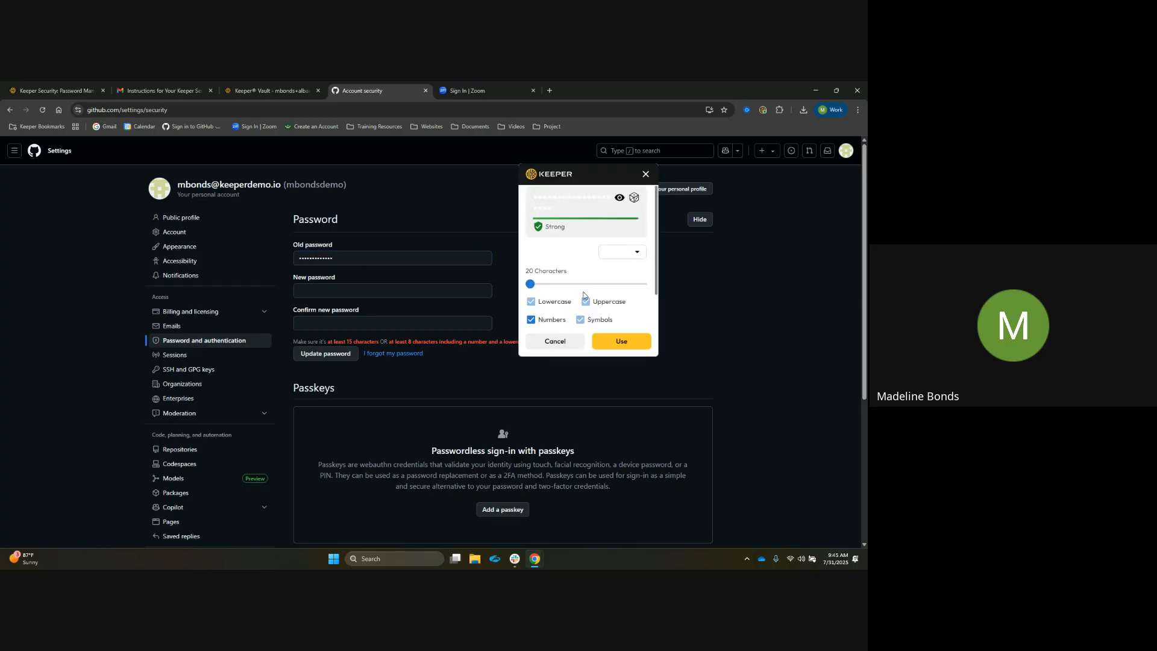
scroll(637, 248, "down", 1)
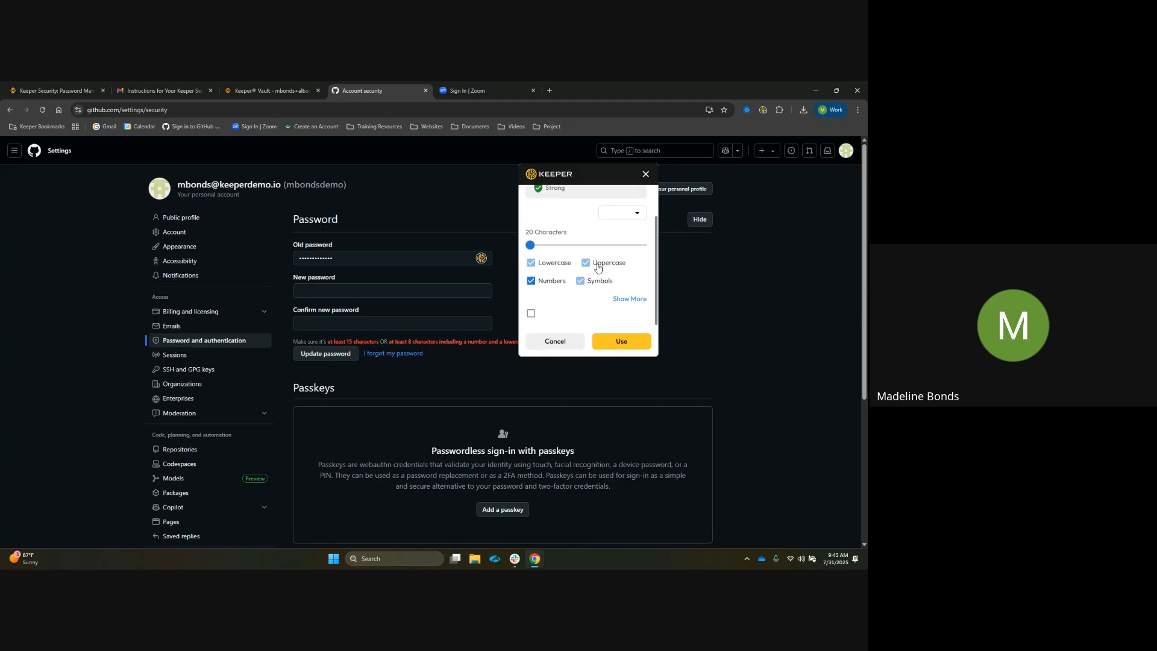
left_click(632, 299)
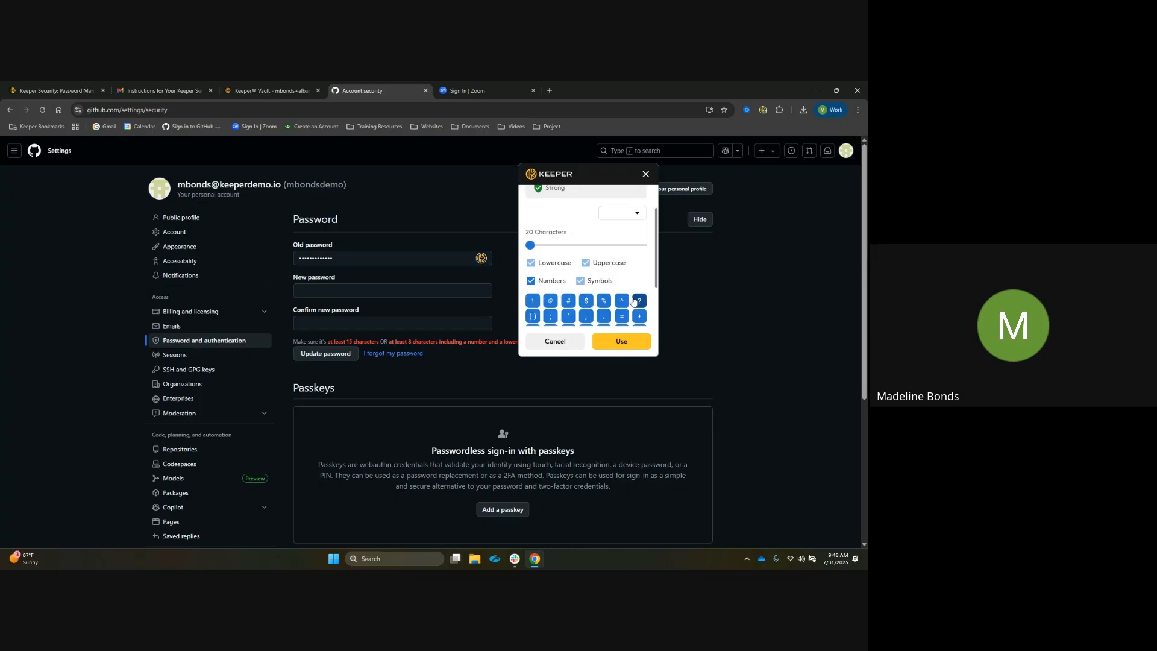
scroll(629, 286, "down", 1)
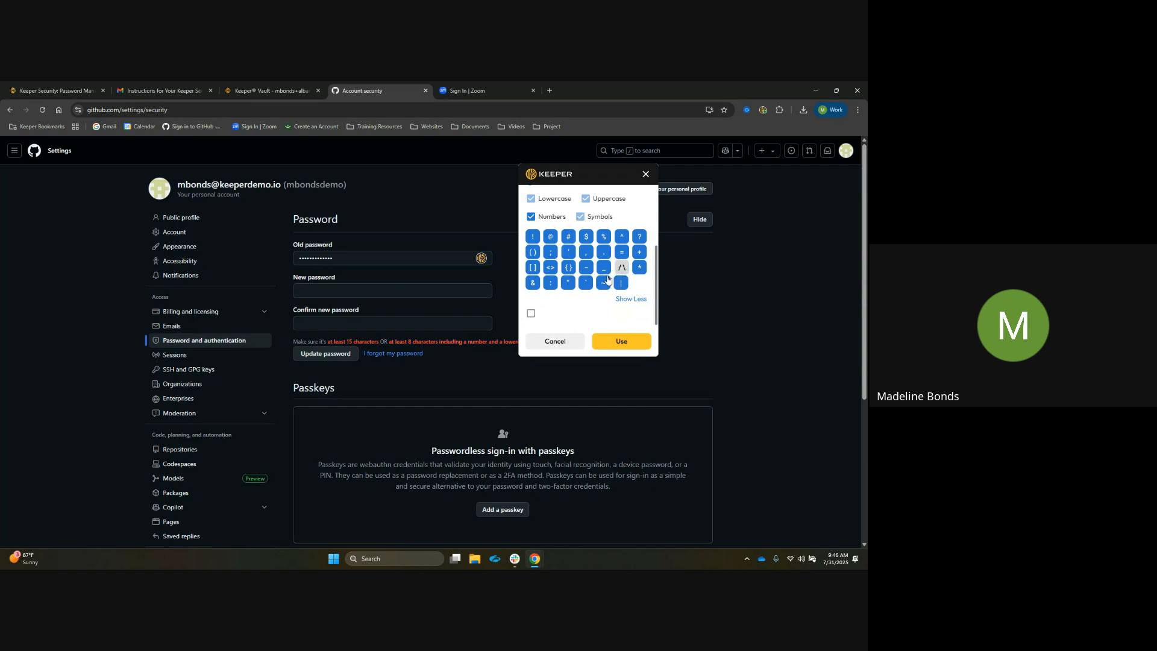
left_click(533, 267)
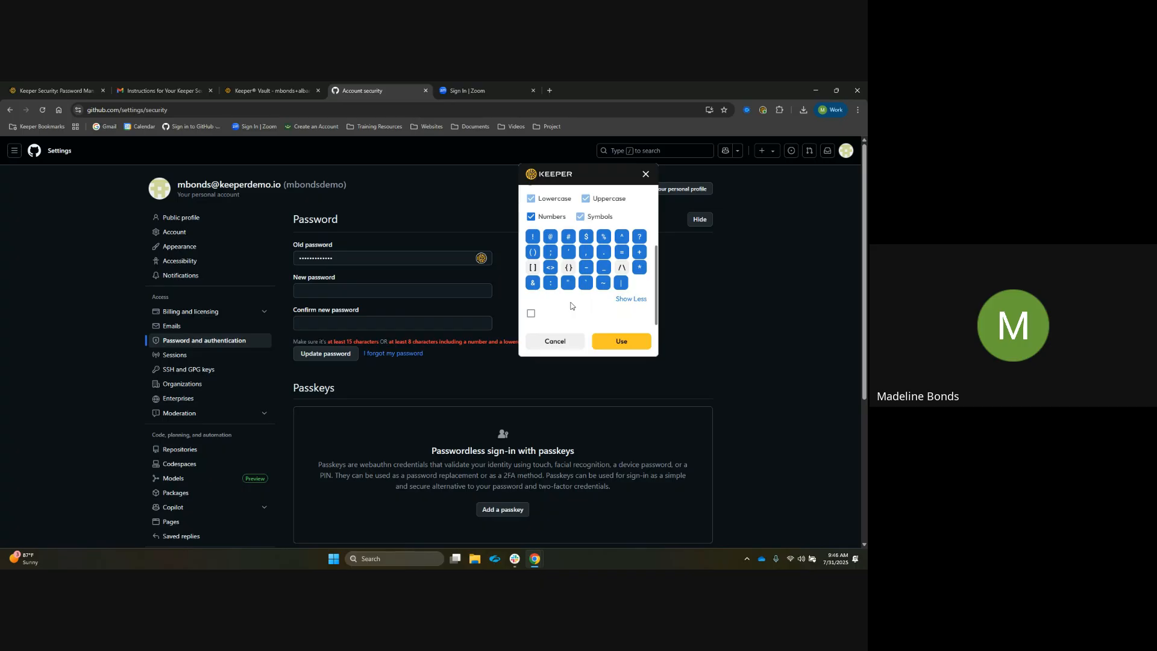
left_click(620, 342)
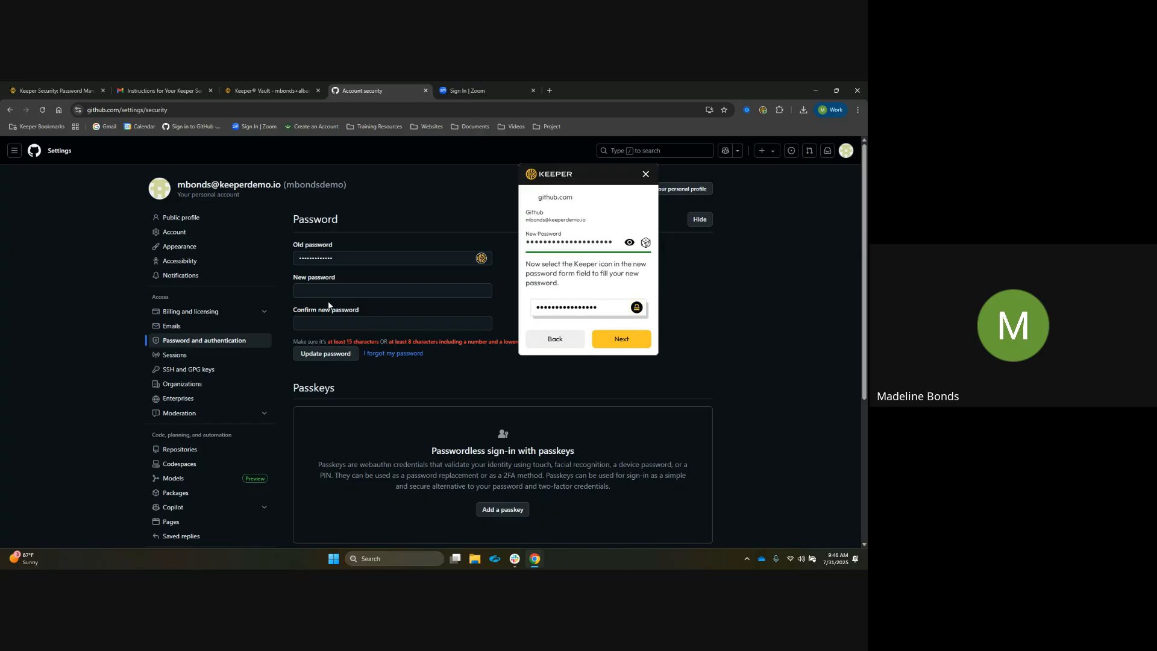
Fill the new password and confirm new password fields from Keeper
mouse_move(365, 292)
left_click(481, 292)
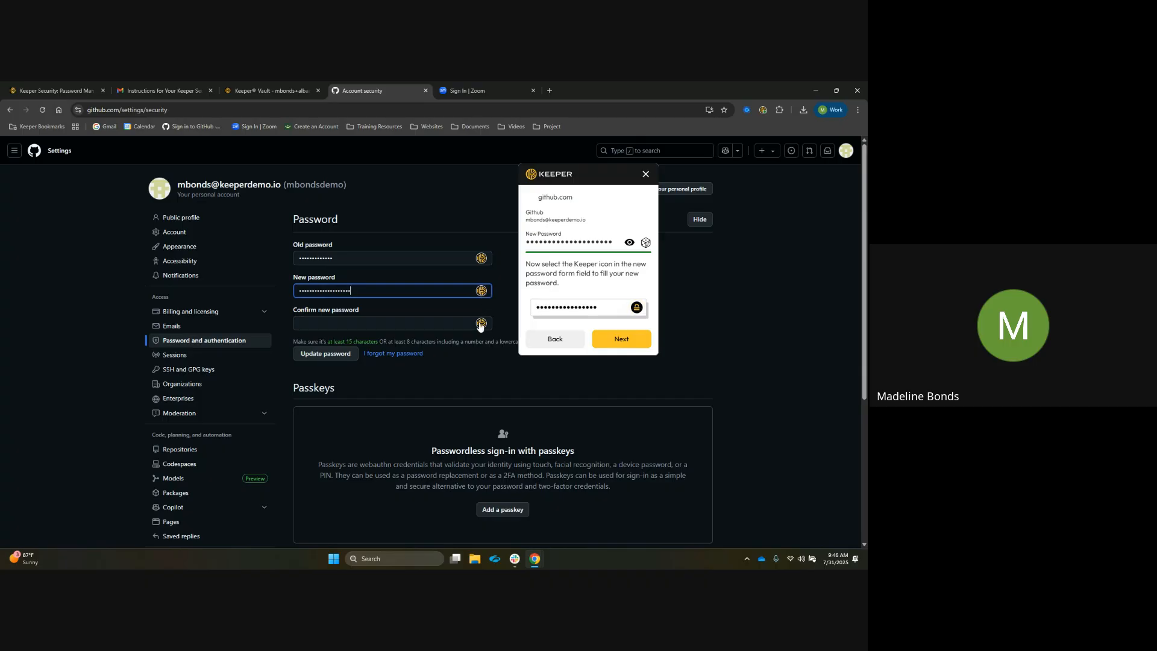
left_click(480, 324)
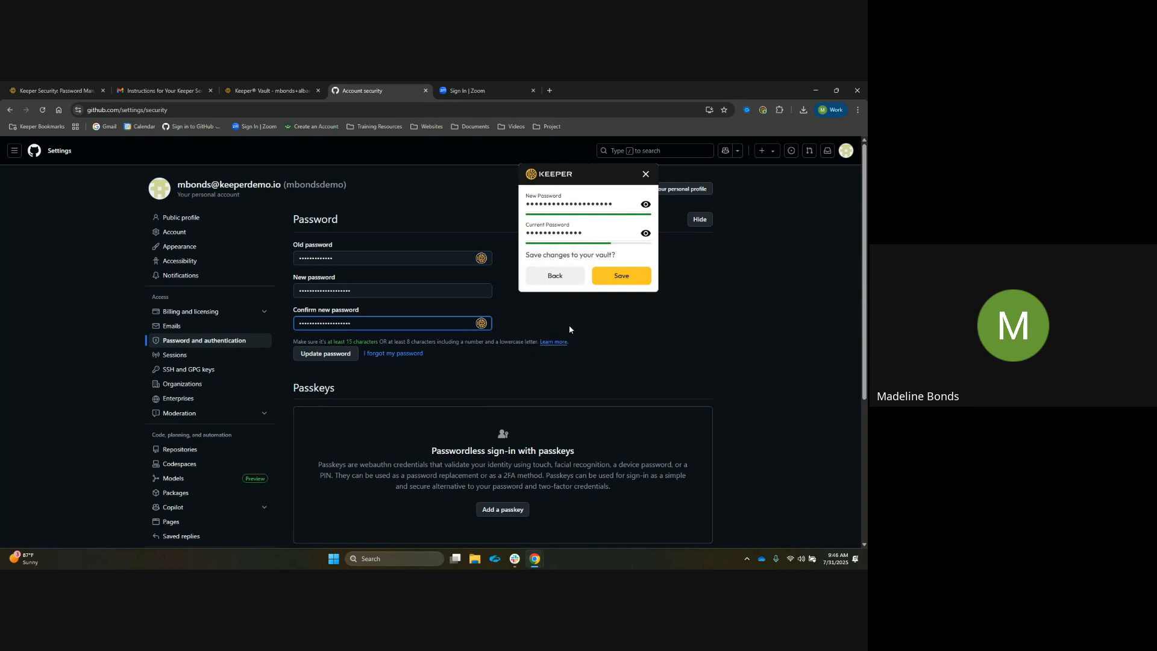
Update the GitHub password and confirm in Keeper that the change was successful
left_click(326, 360)
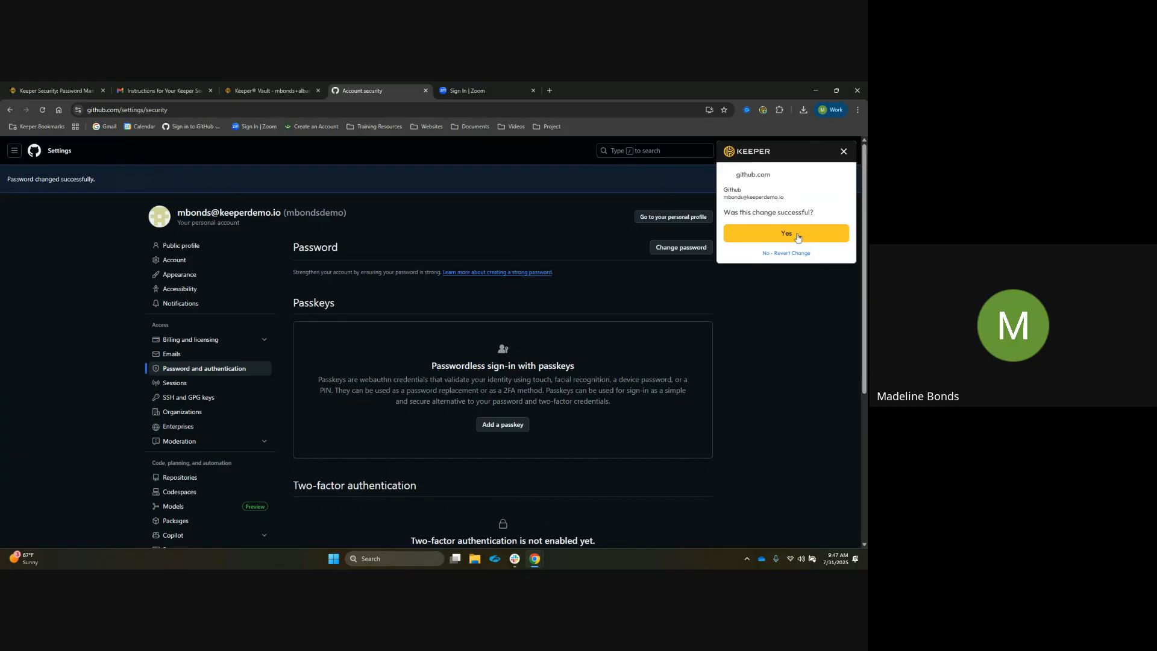
left_click(797, 237)
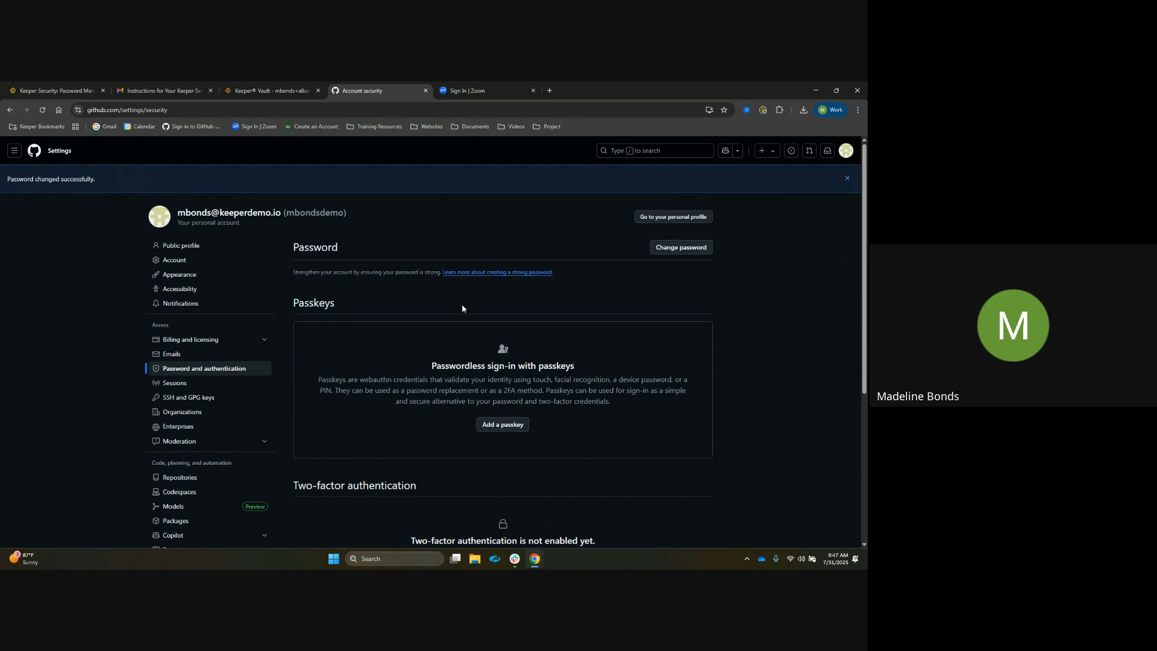
Switch to the vault tab and review the Security Audit, all records' strengths, BreachWatch and Deleted Items sections
left_click(283, 92)
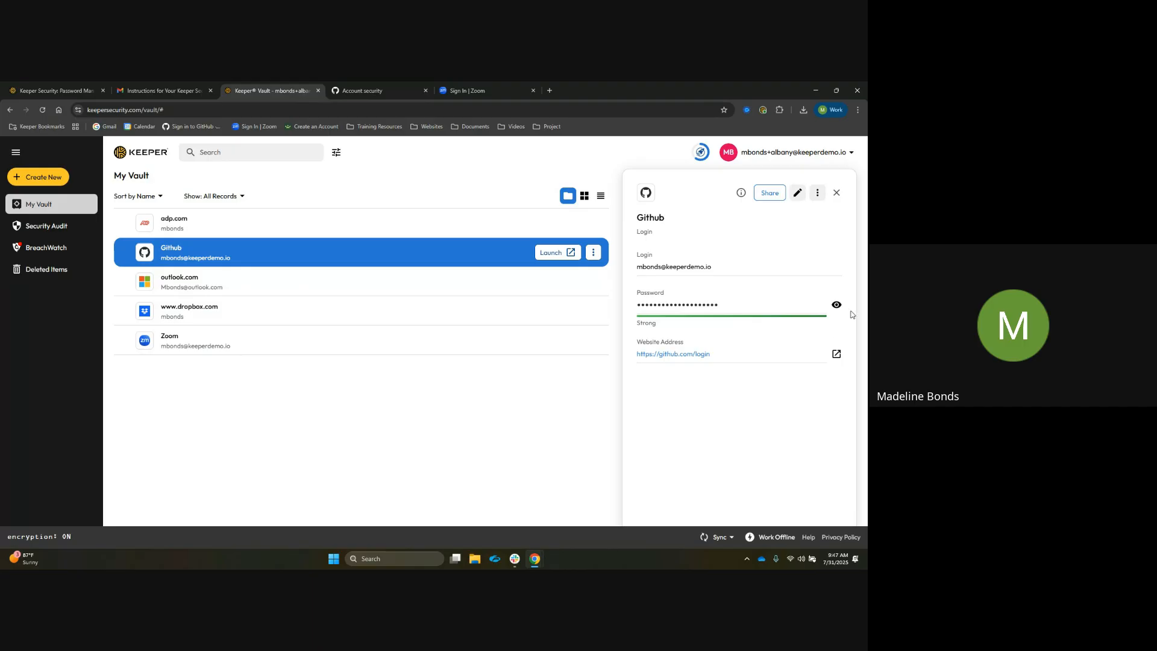
left_click(836, 193)
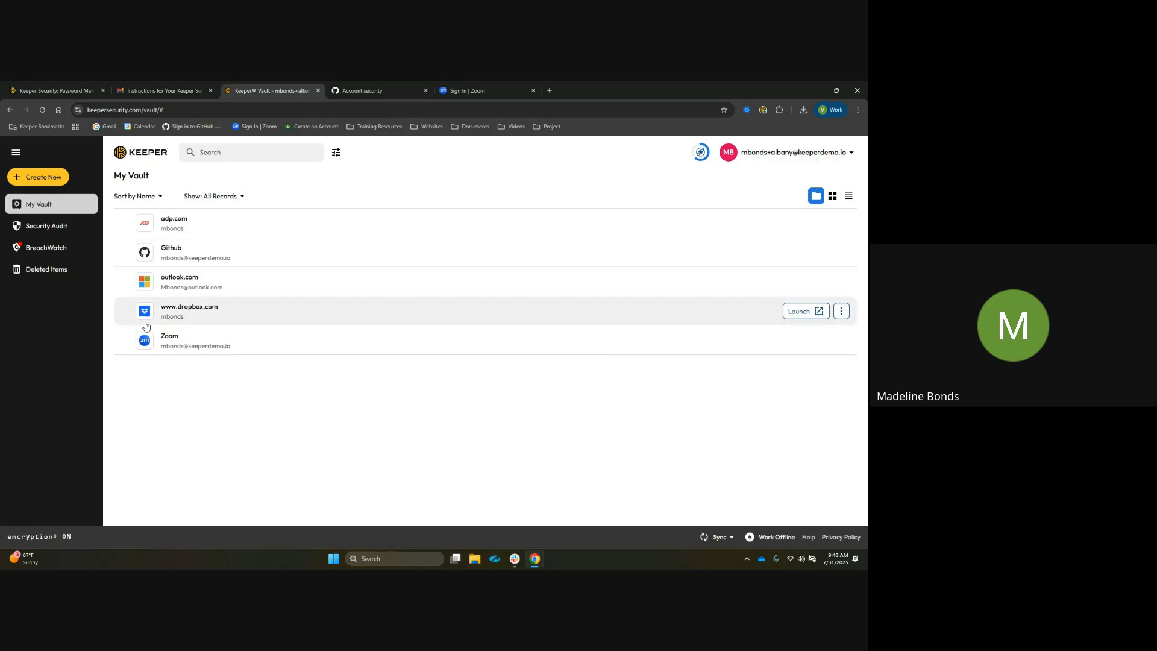
left_click(81, 233)
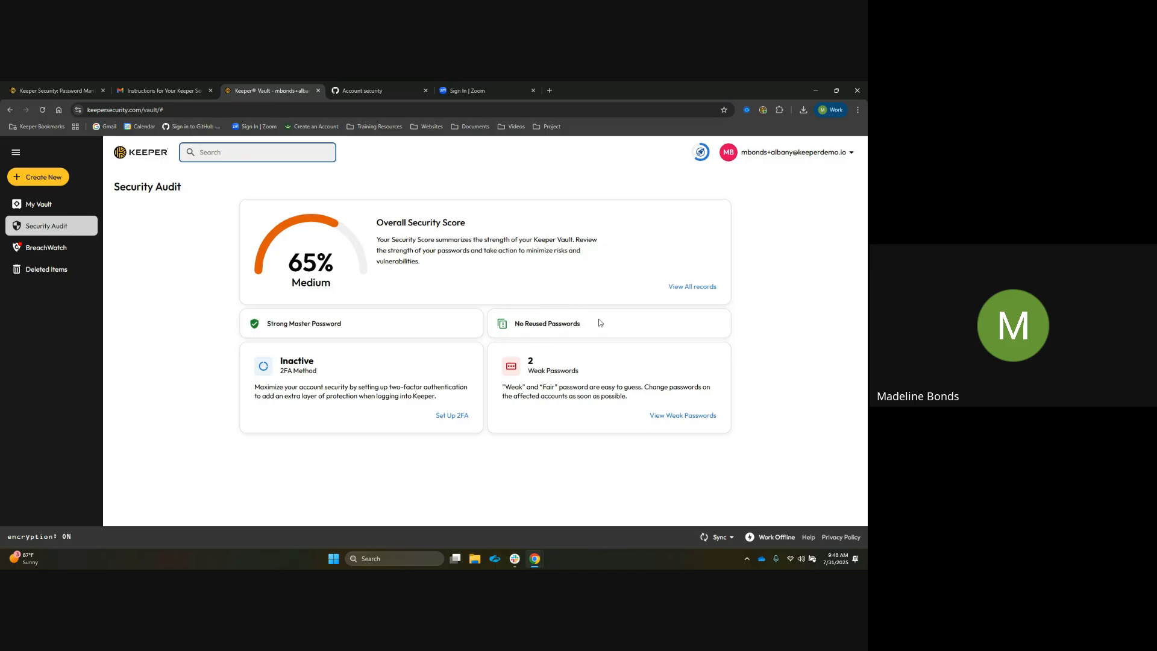
left_click(687, 287)
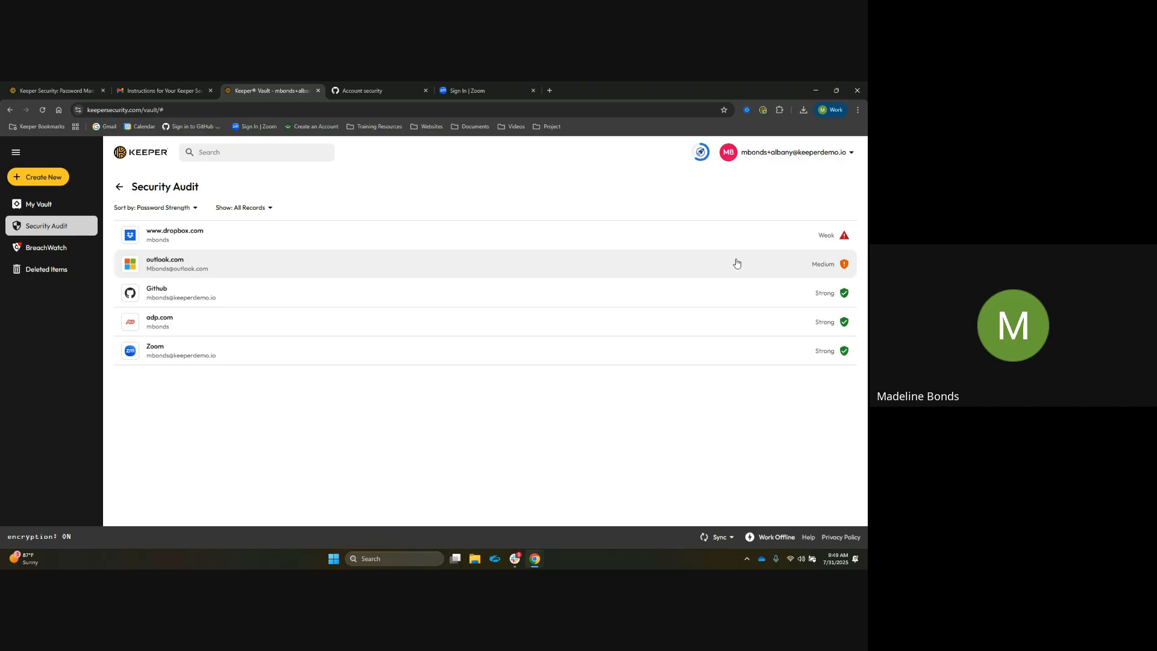
left_click(71, 259)
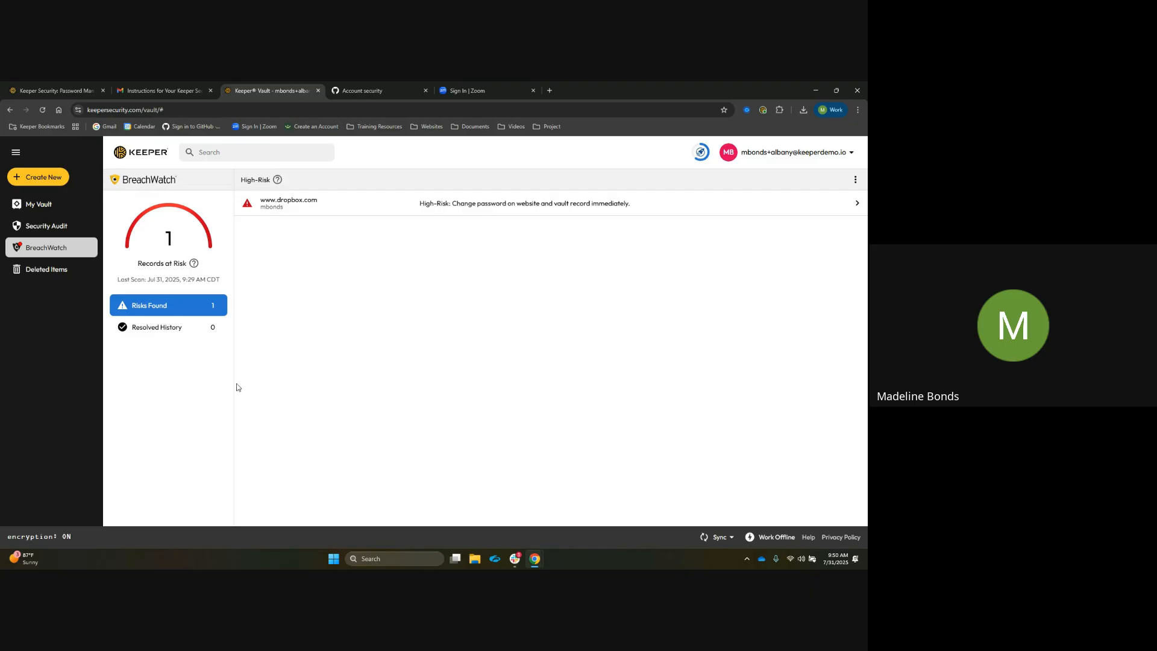
left_click(57, 276)
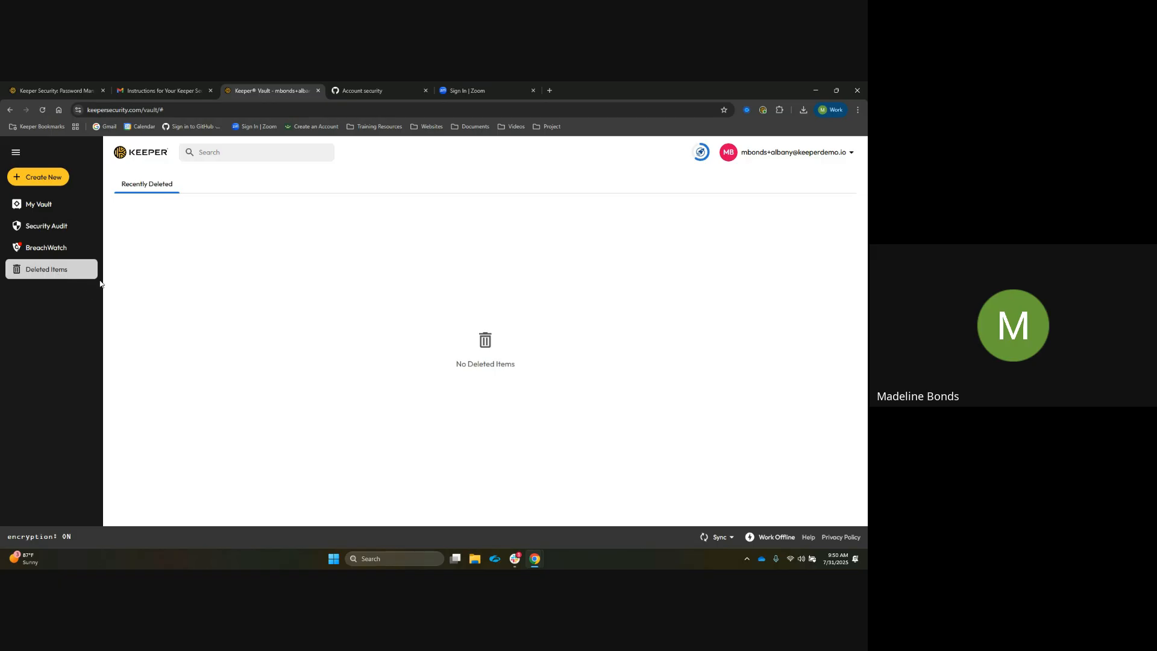
left_click(68, 212)
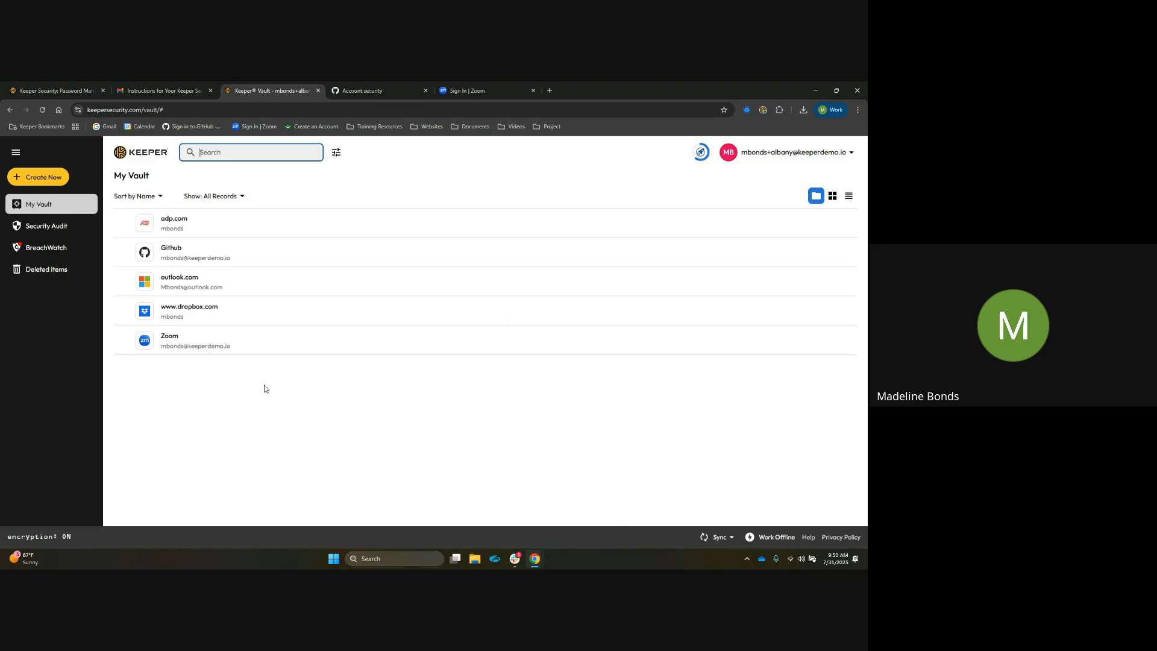
left_click(263, 320)
left_click(262, 343, "shift")
right_click(264, 328)
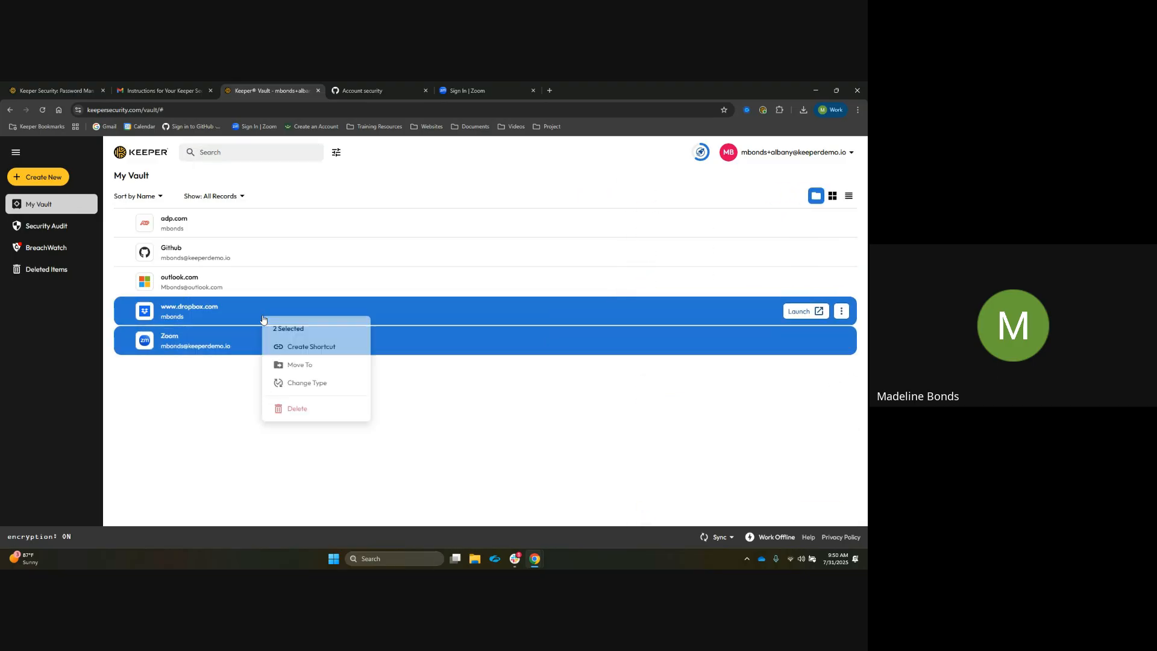
left_click(306, 410)
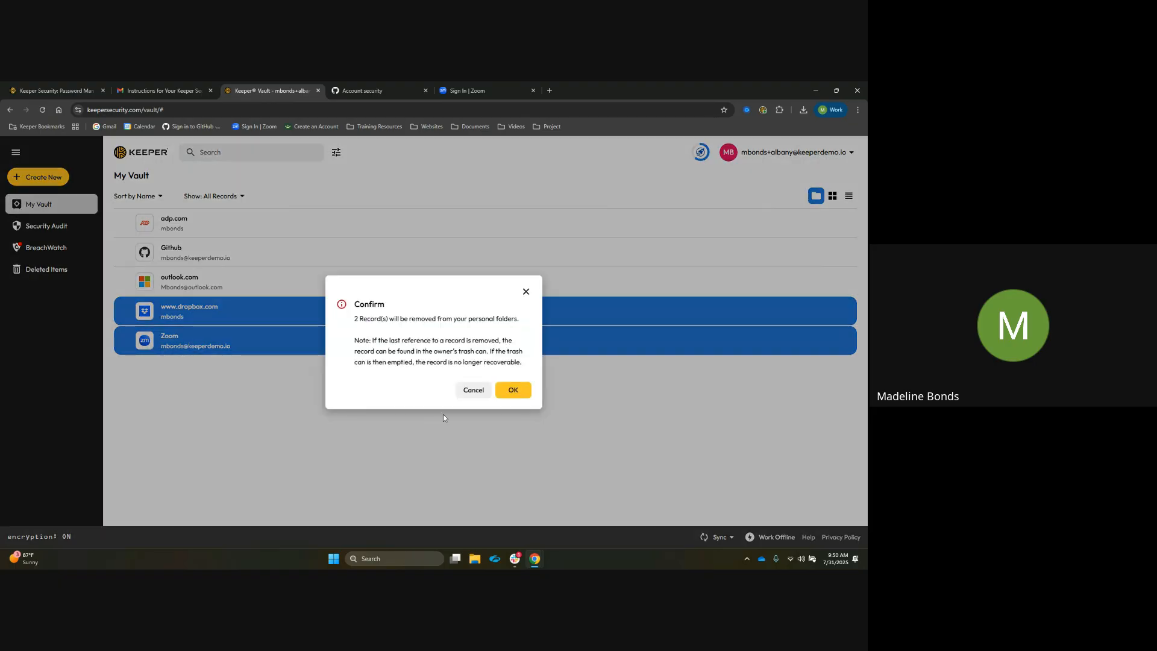
left_click(513, 391)
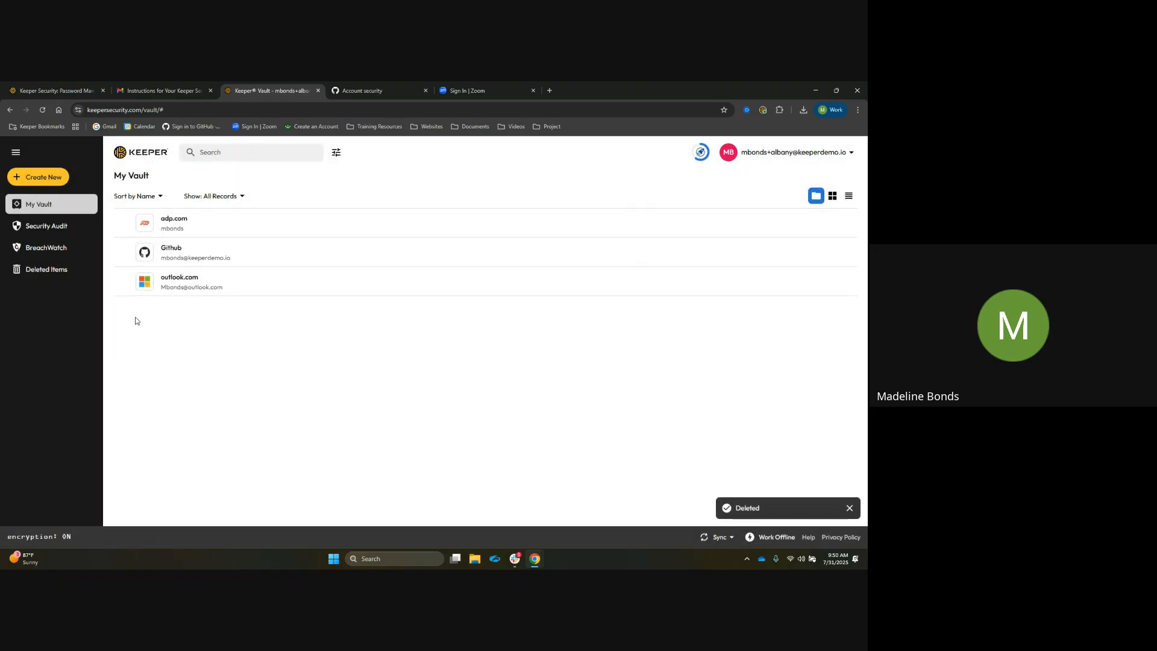
Restore the Zoom record from Deleted Items and return to My Vault
left_click(70, 277)
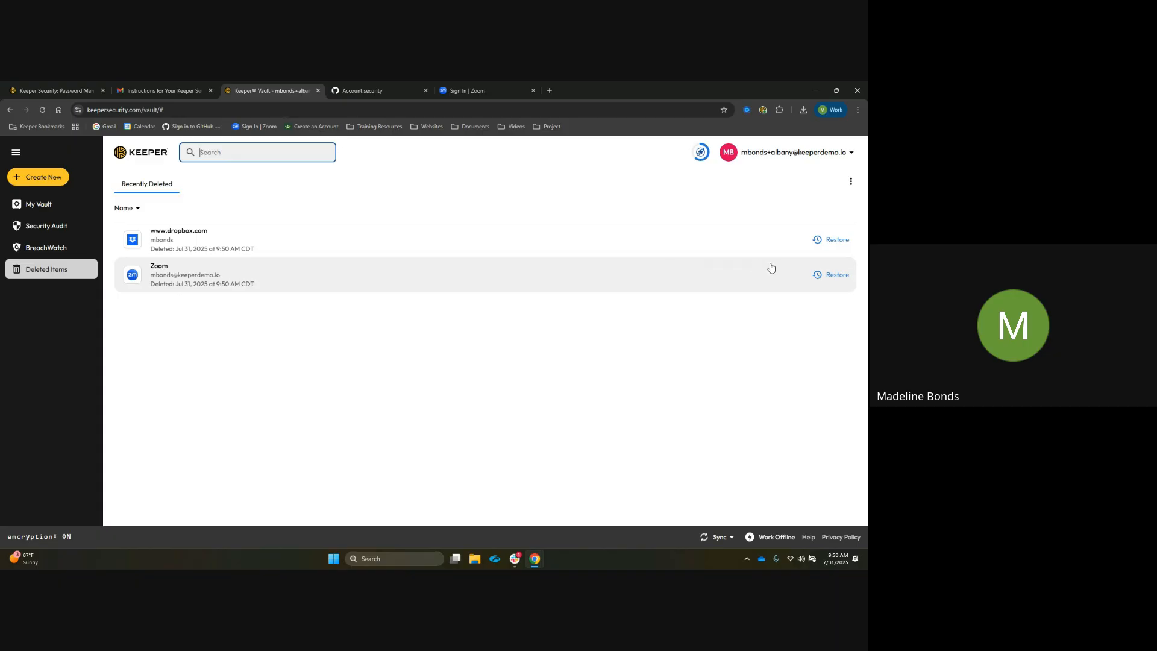
left_click(832, 284)
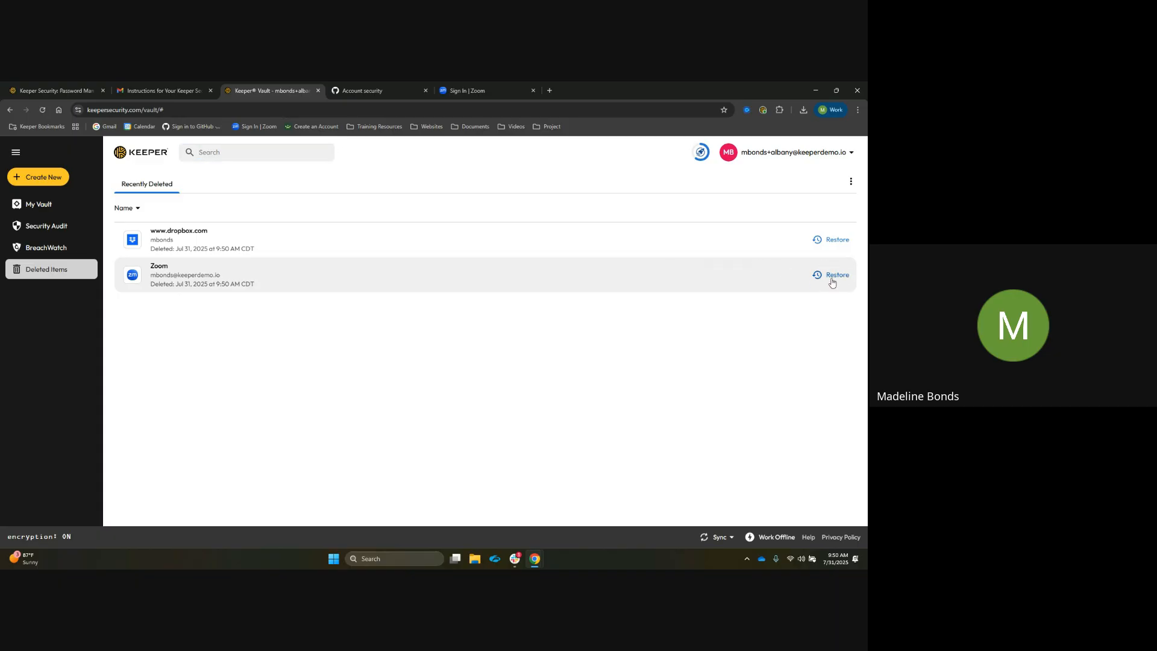
left_click(510, 368)
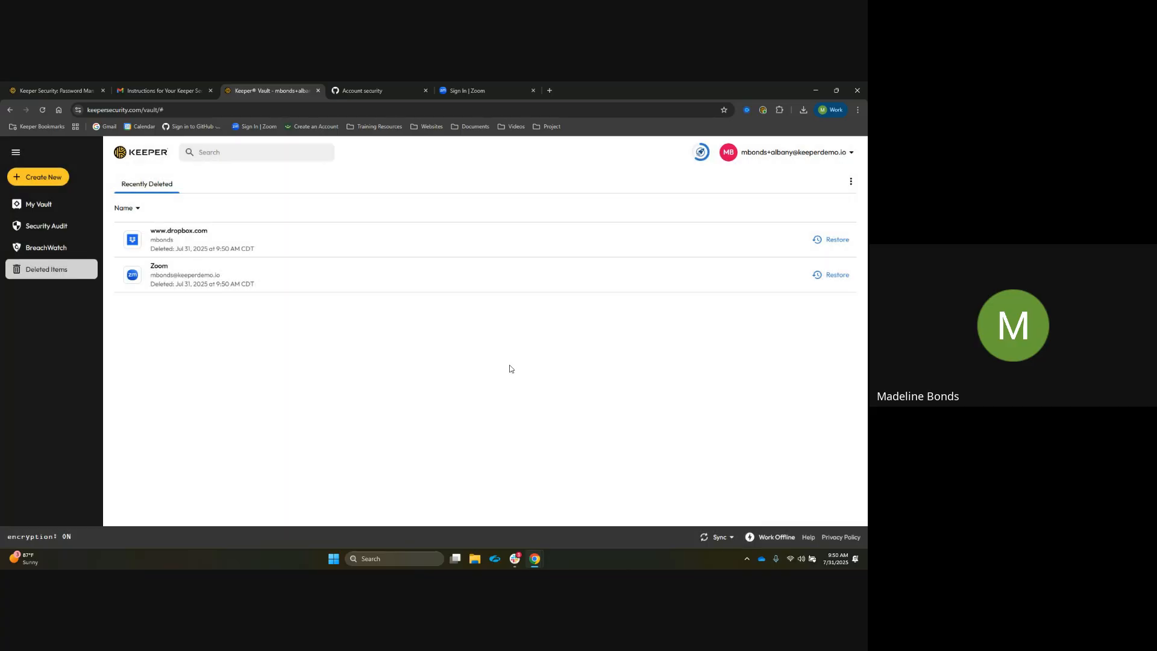
left_click(83, 206)
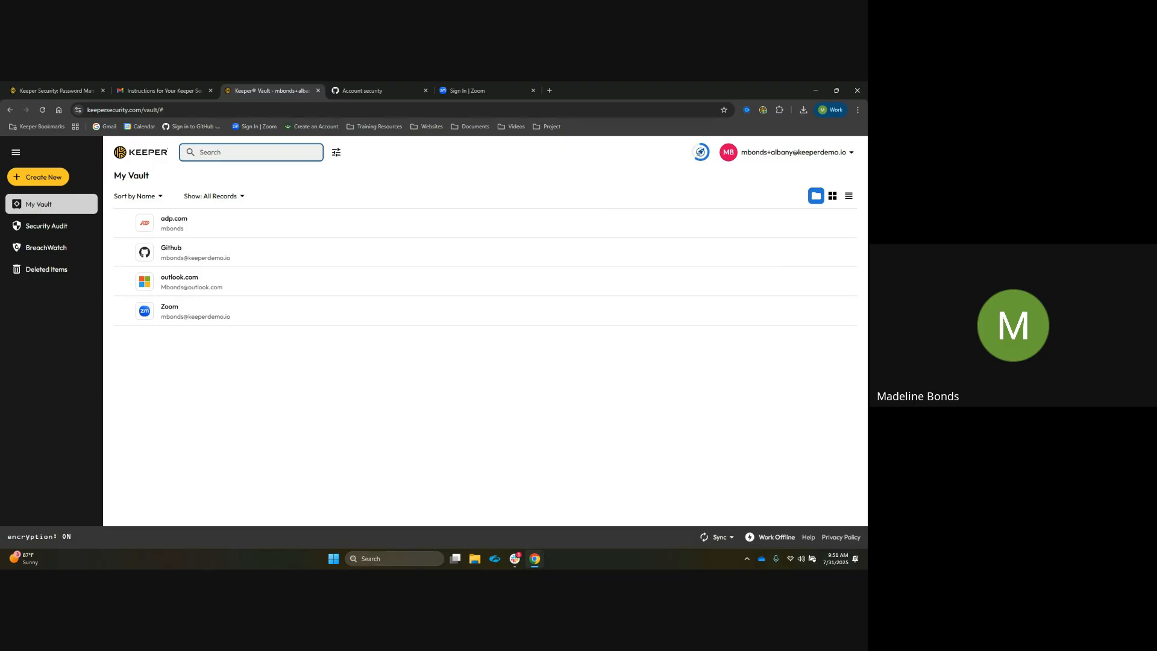
Open the Github record for editing
left_click(290, 373)
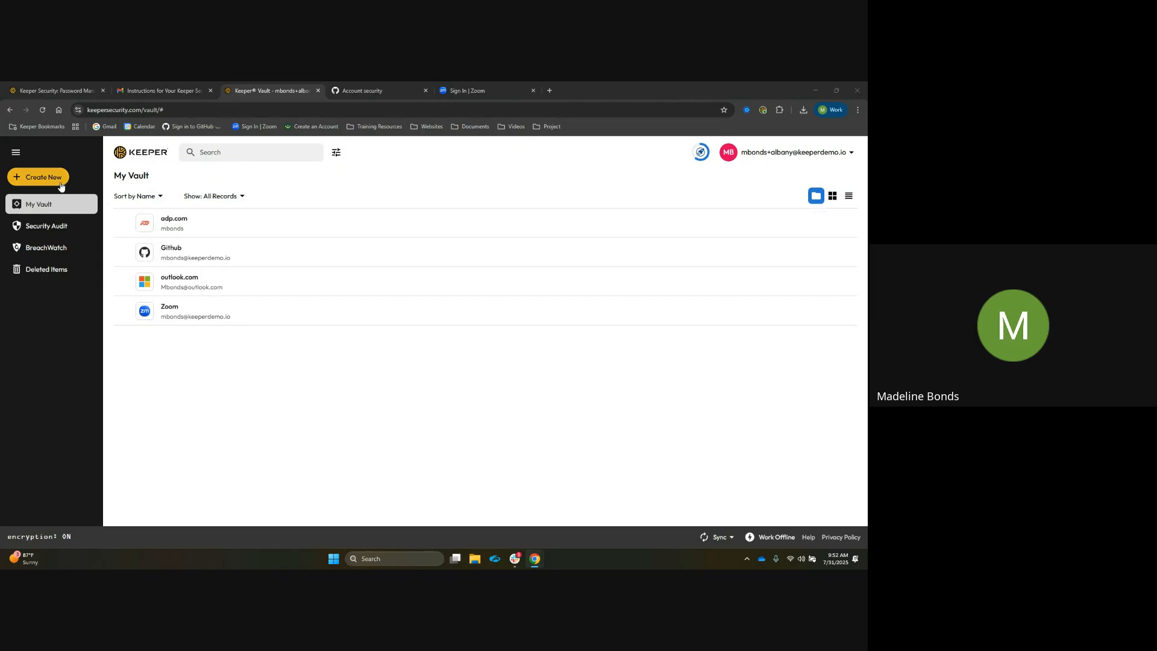
left_click(356, 253)
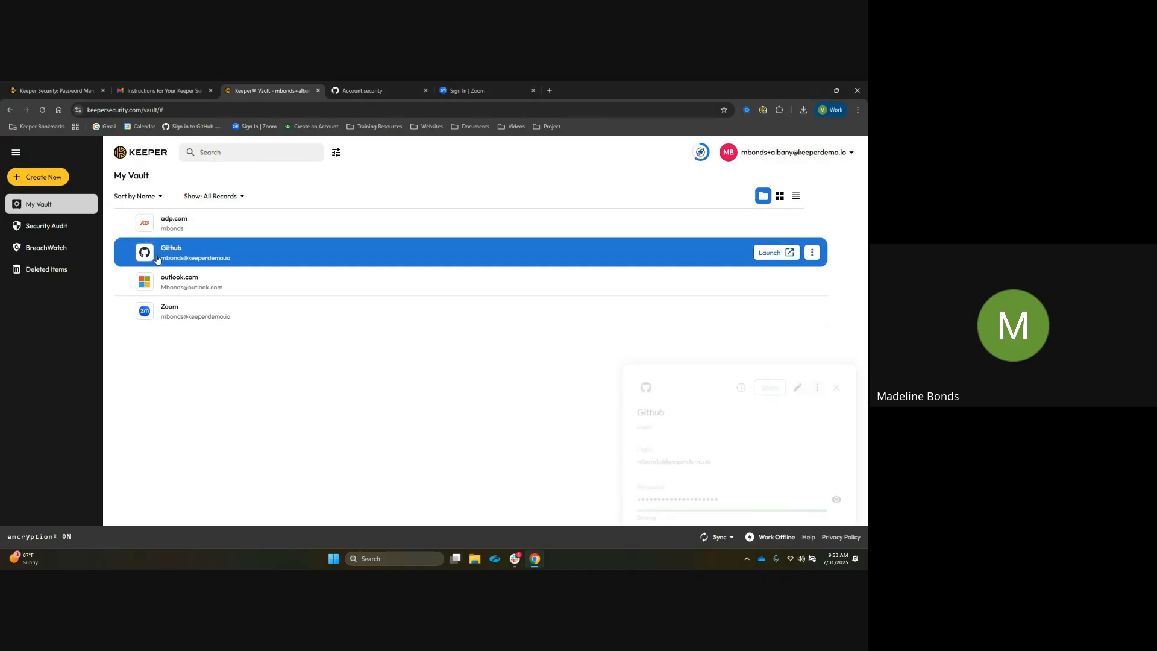
left_click(792, 200)
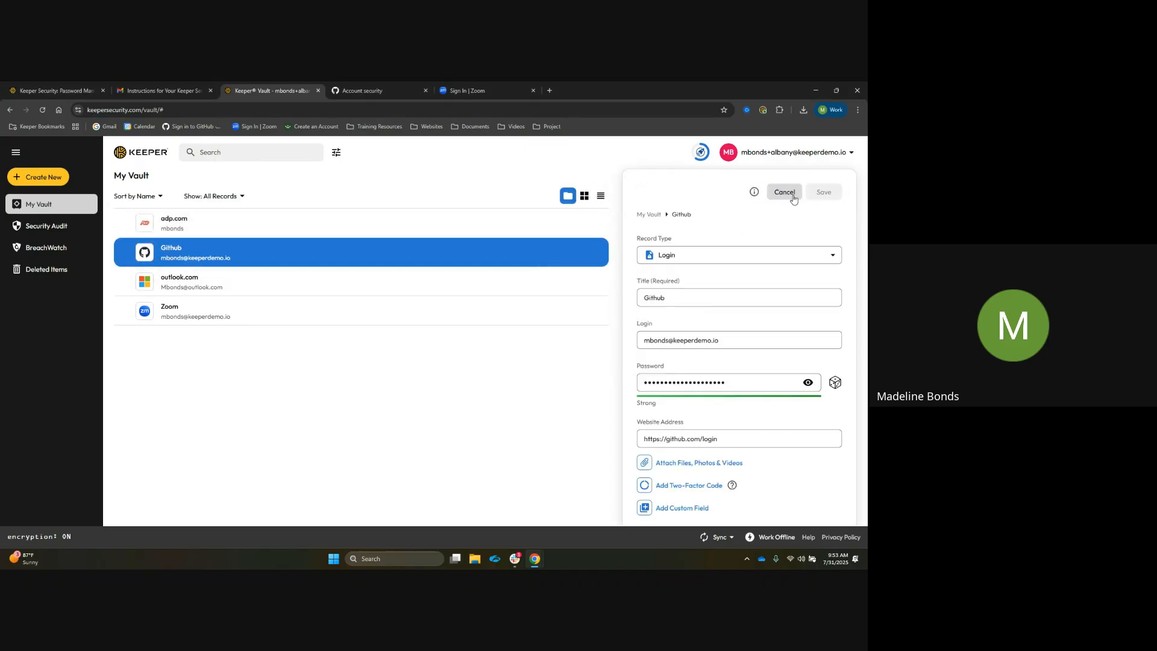
Add a Website Address custom field to the Github record
scroll(719, 300, "down", 1)
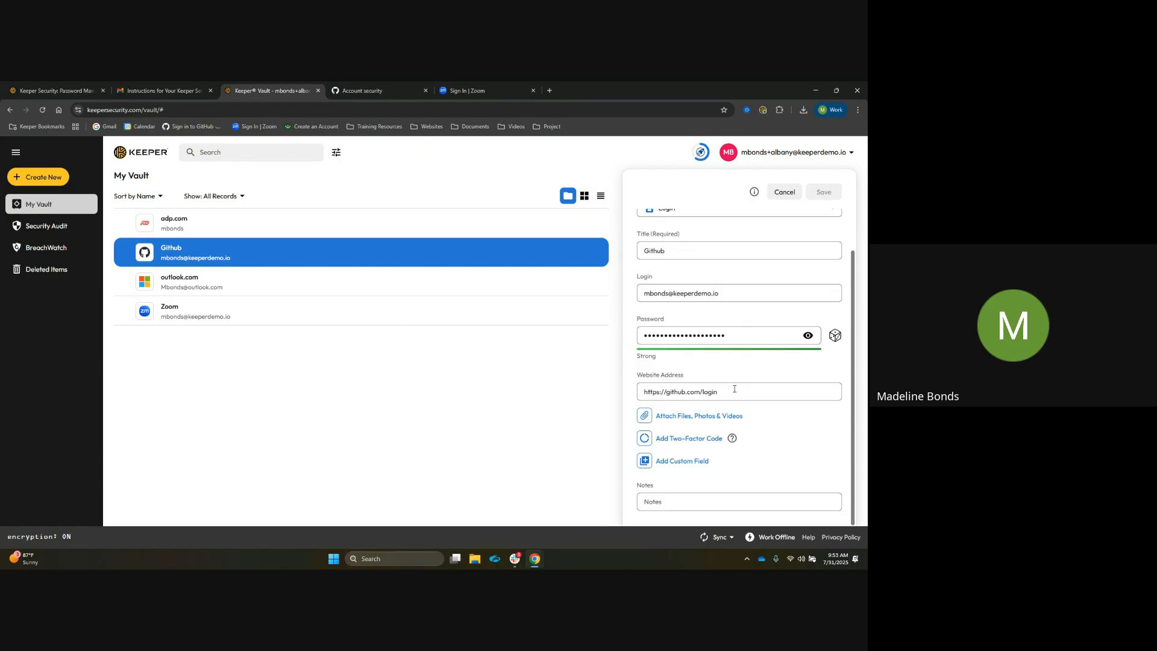
left_click(648, 466)
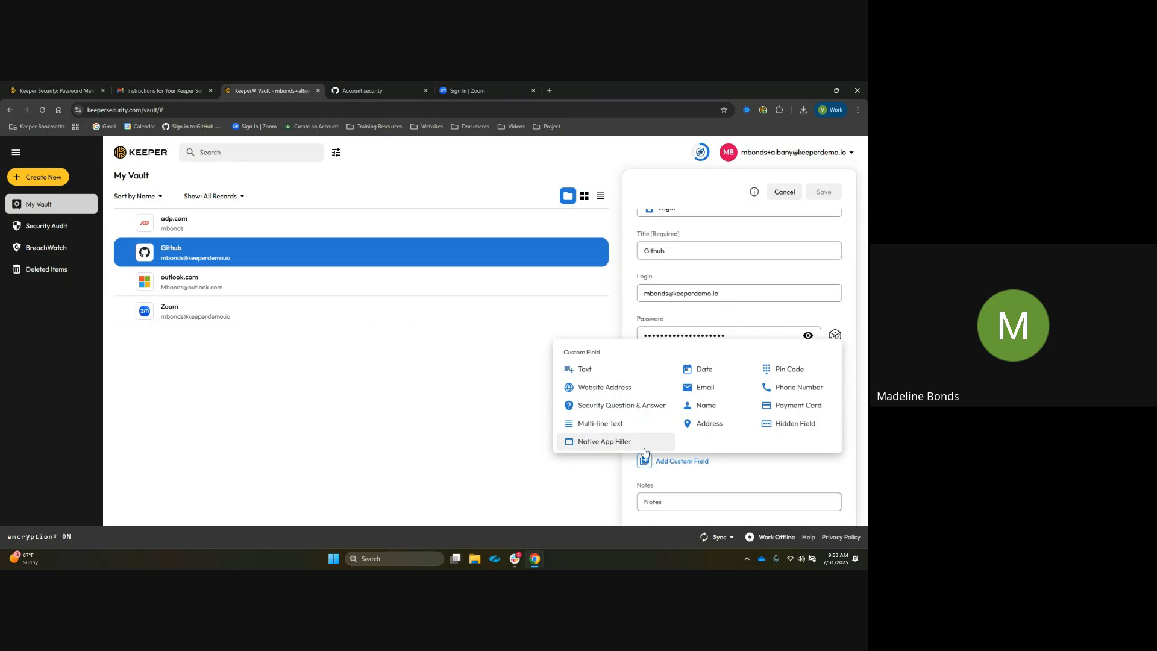
left_click(624, 397)
left_click(682, 459)
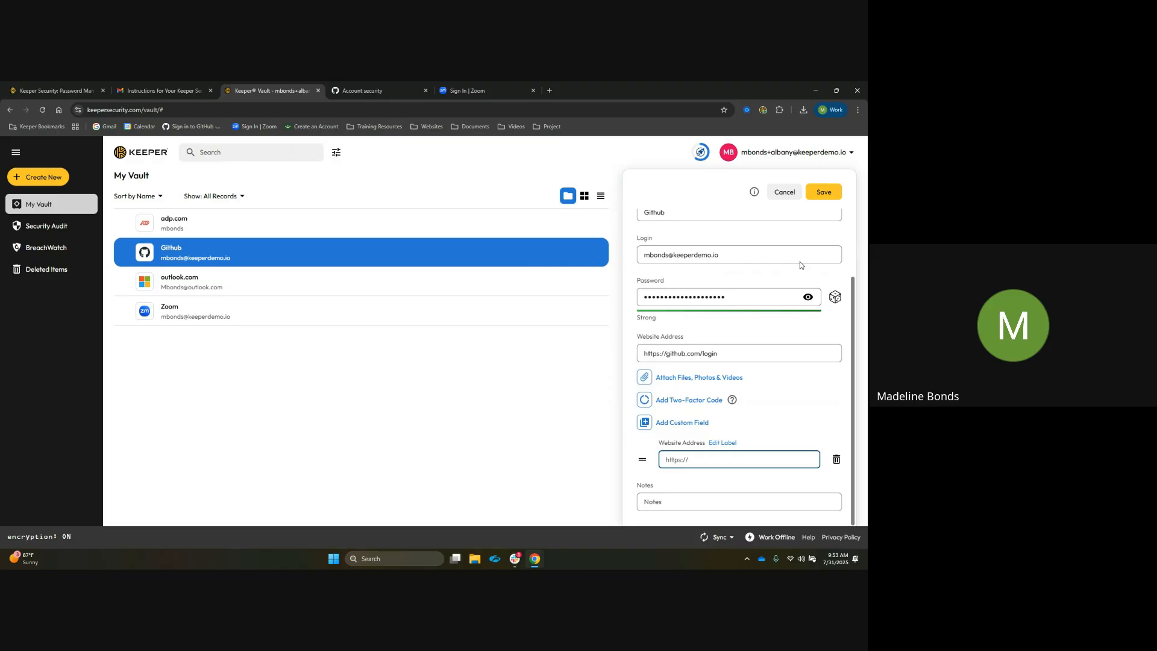
Cancel editing the Github record, discarding the changes, and close its details panel
left_click(779, 197)
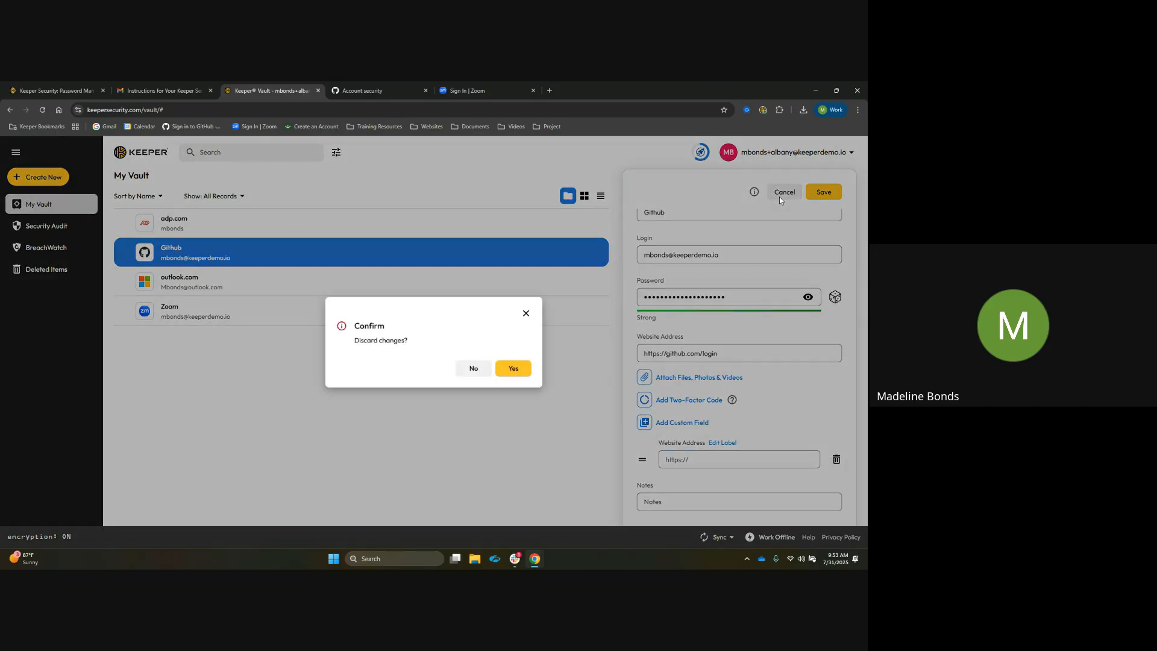
left_click(516, 368)
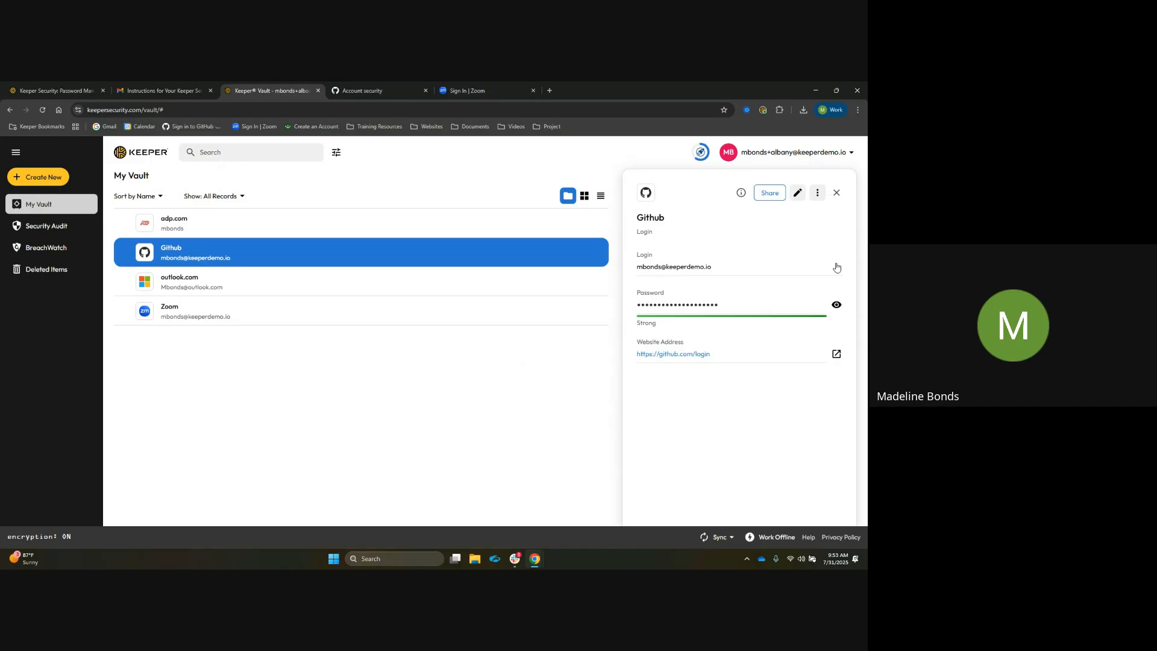
left_click(837, 192)
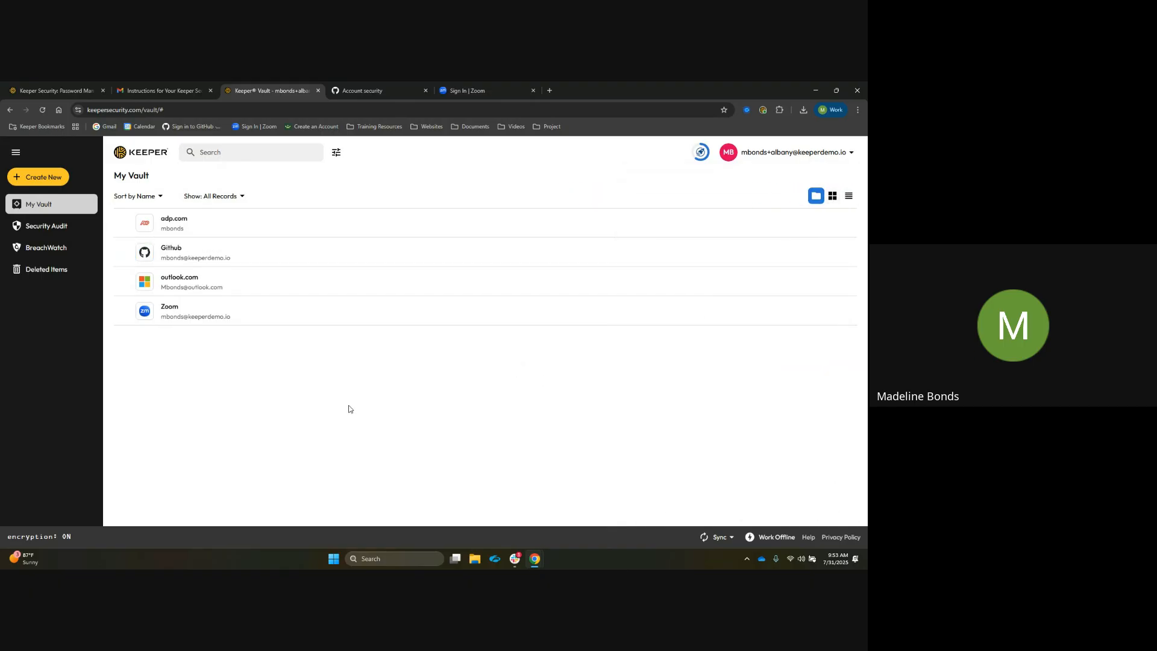